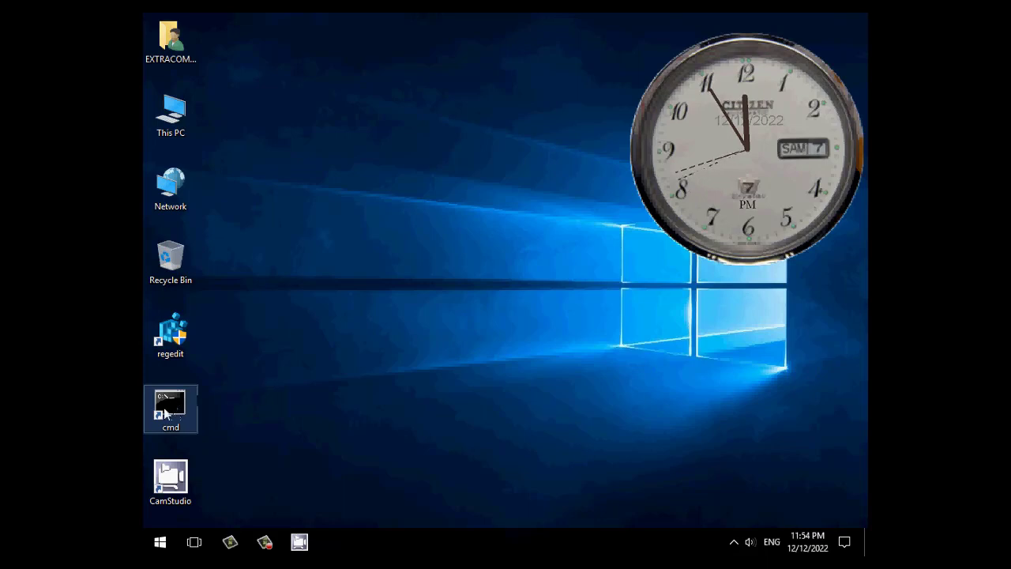
Open a Command Prompt from the desktop and run secpol.msc to launch Local Security Policy
double_click(176, 405)
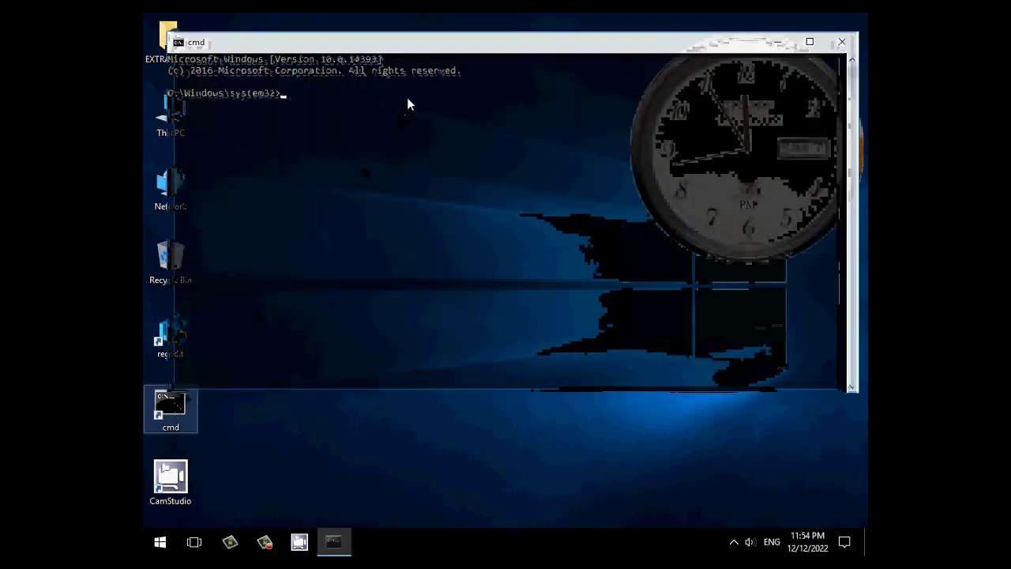
drag(429, 51, 460, 264)
click(436, 312)
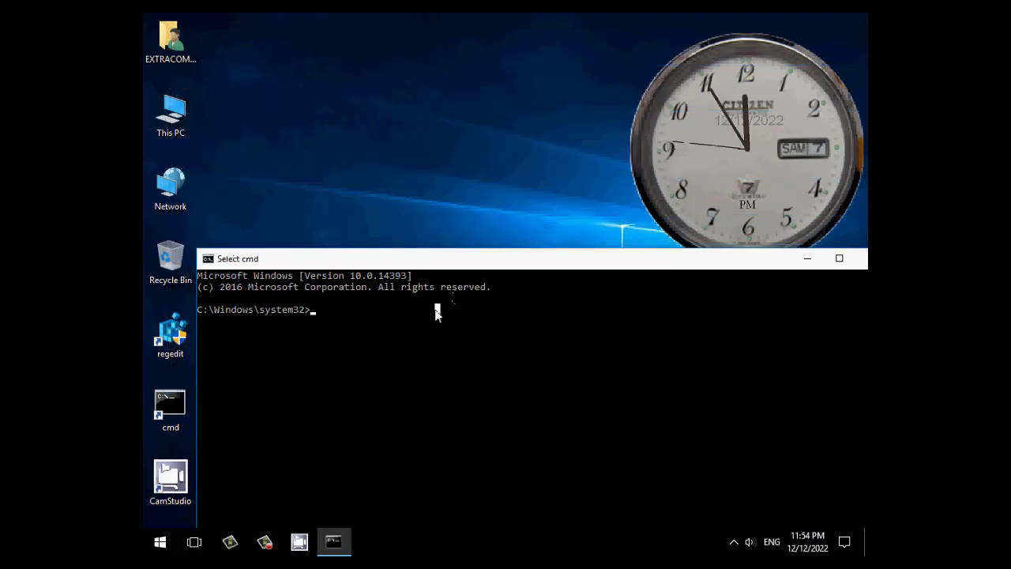
text(secpol)
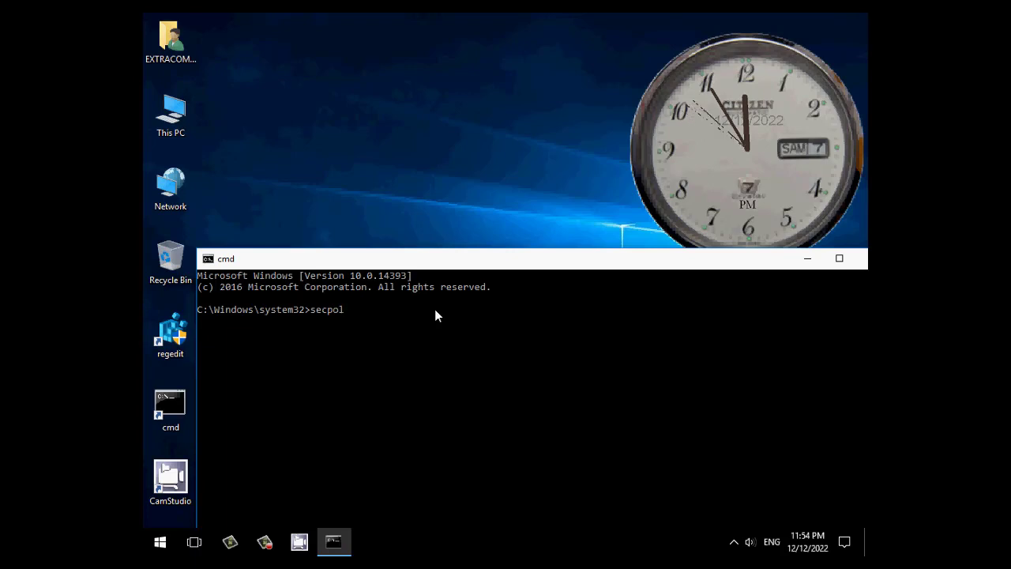
text(.msc)
key(Return)
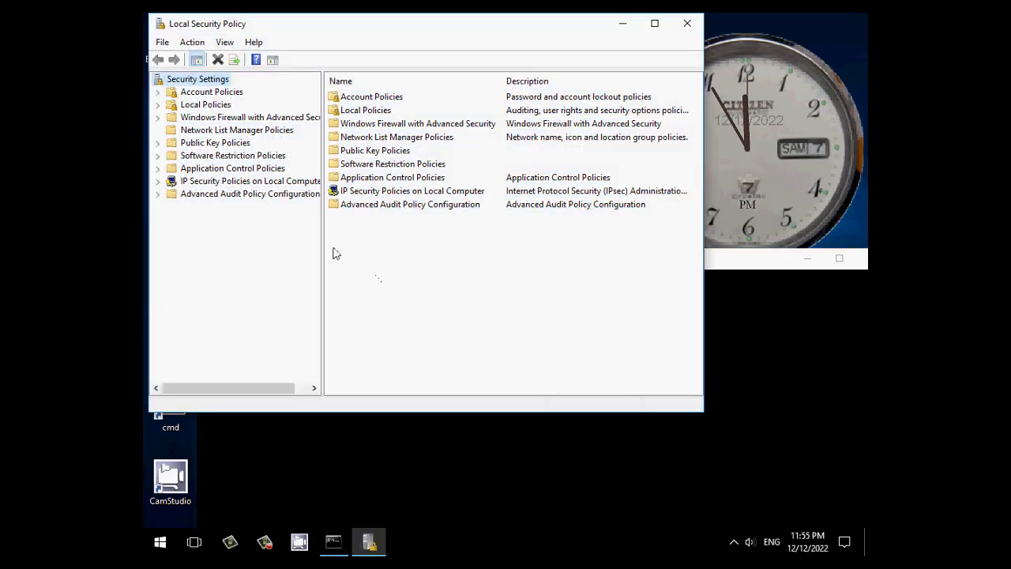
Close the Local Security Policy window and the Command Prompt
drag(208, 30, 286, 45)
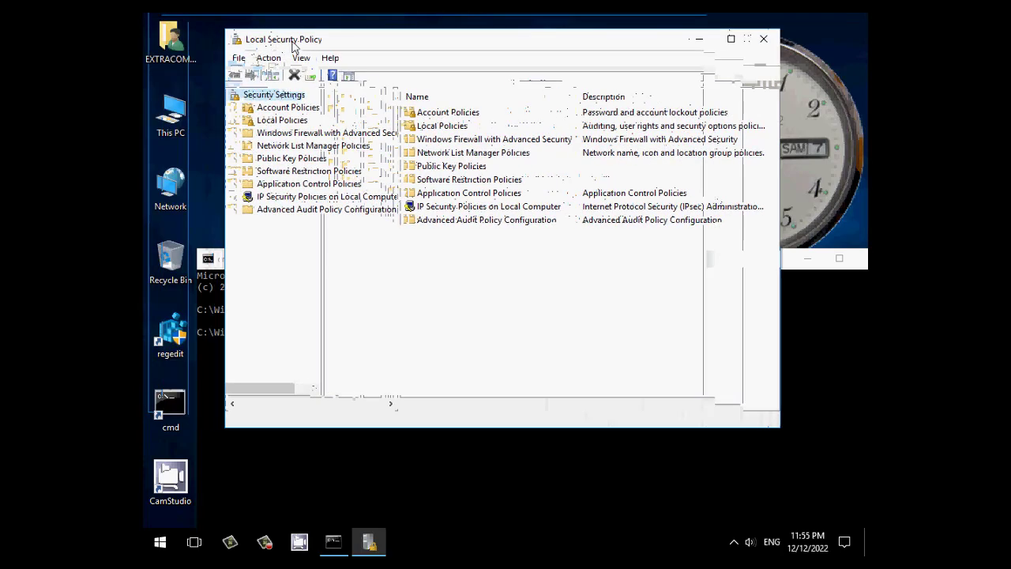
click(770, 41)
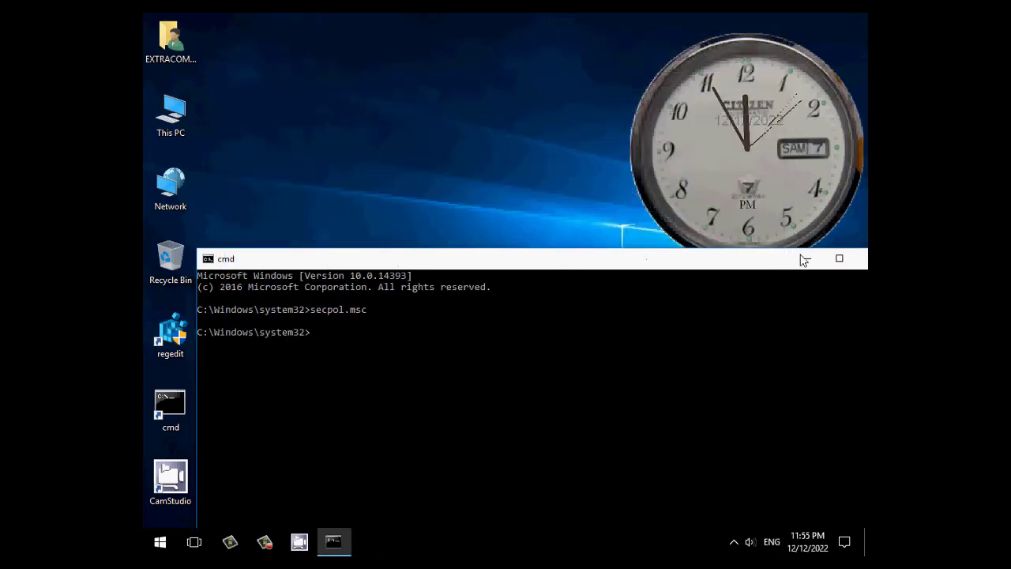
click(834, 266)
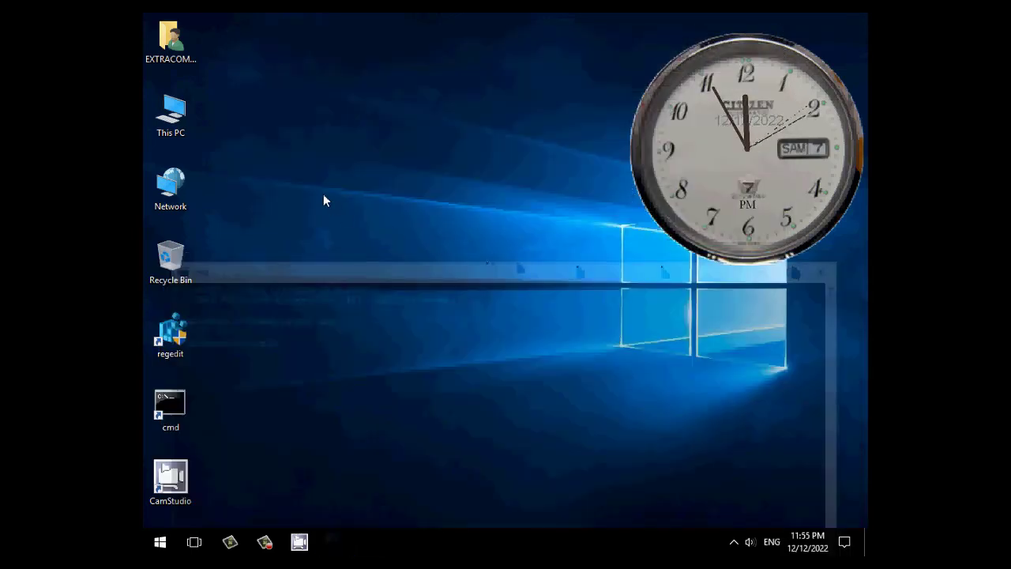
Create a desktop shortcut to secpol.msc, keep the name secpol, and place it beside the user folder icon
right_click(301, 131)
mouse_move(432, 266)
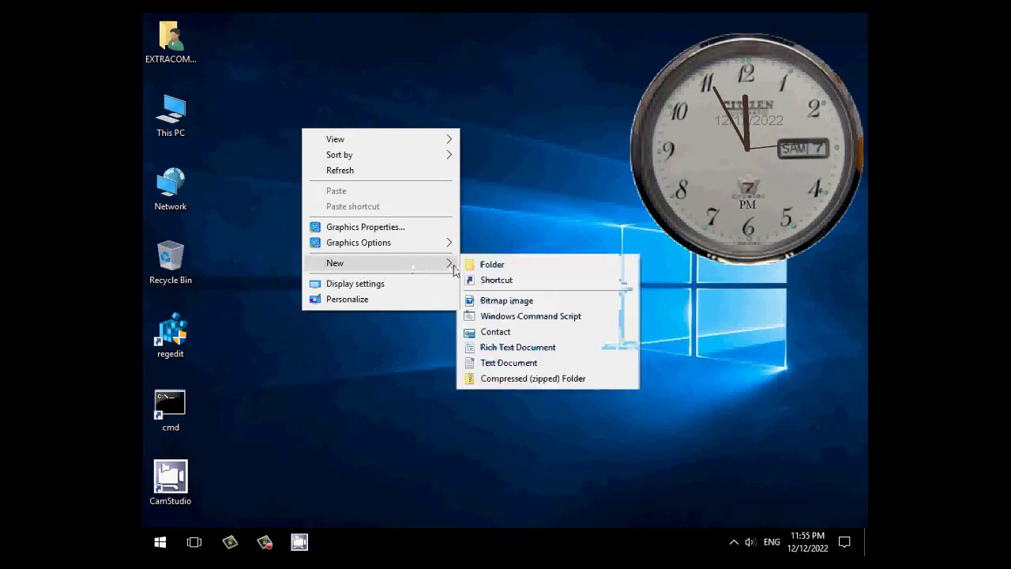
click(498, 281)
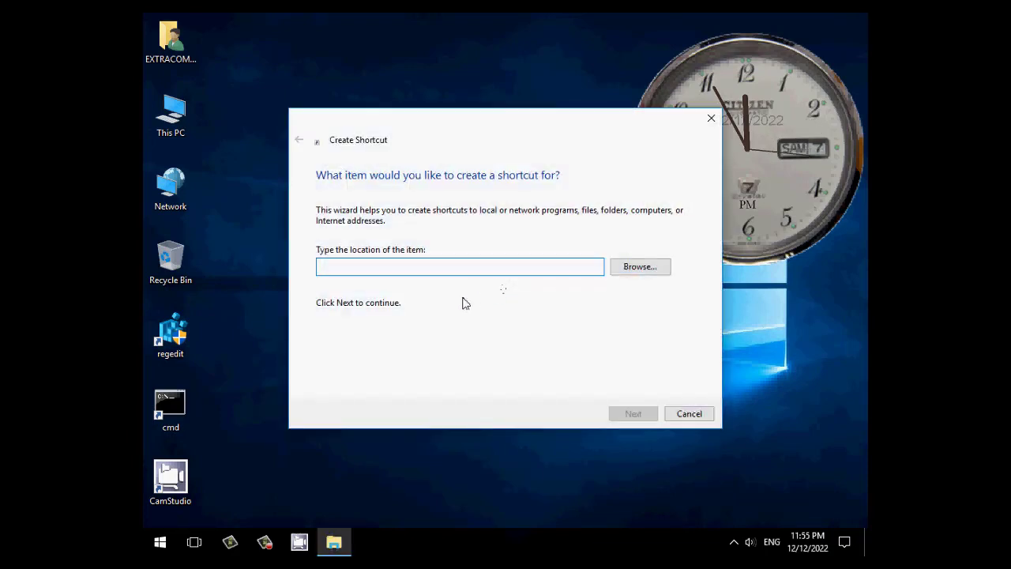
text(se)
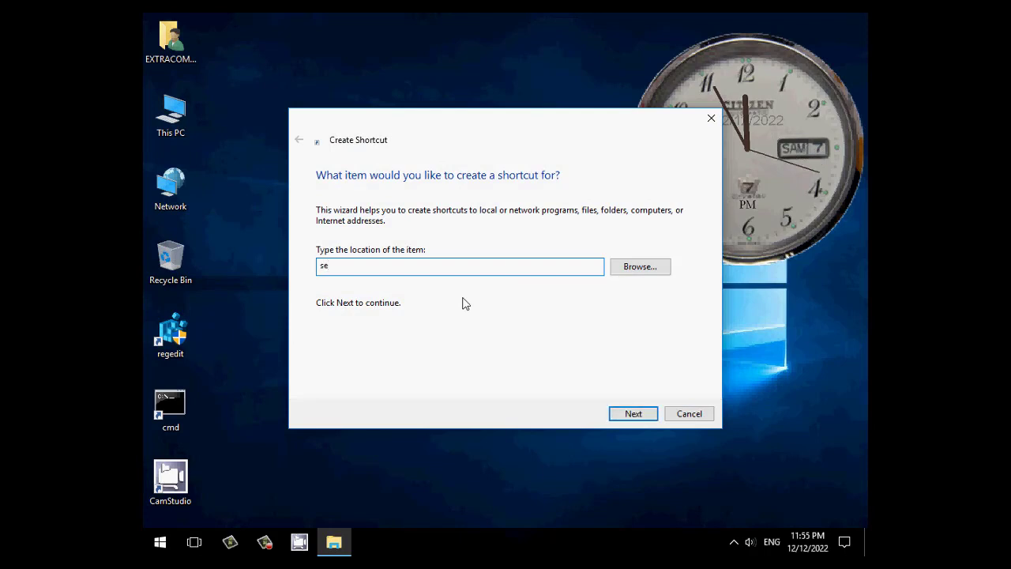
text(cpol.msc)
key(Return)
key(Return)
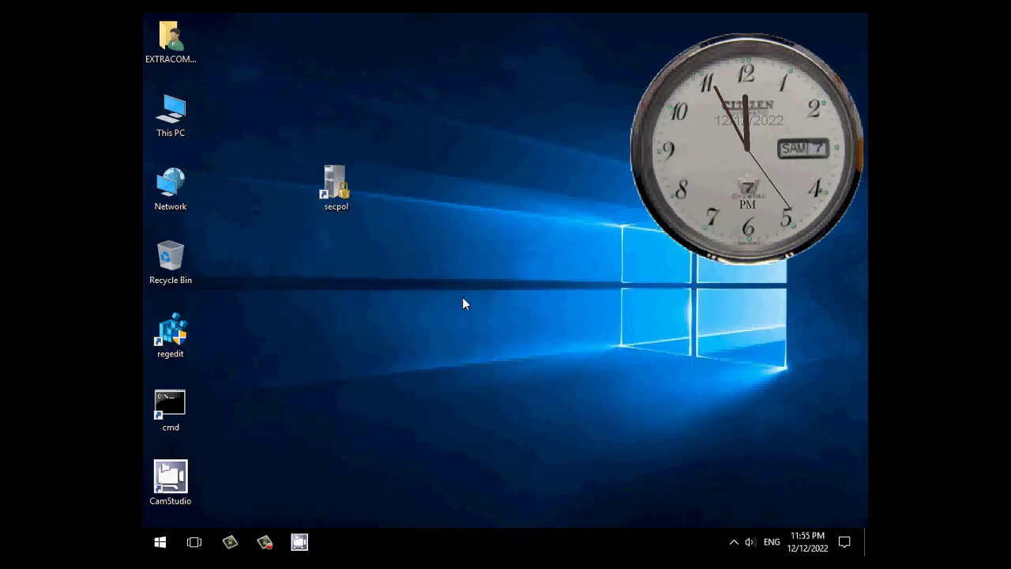
drag(338, 197, 225, 47)
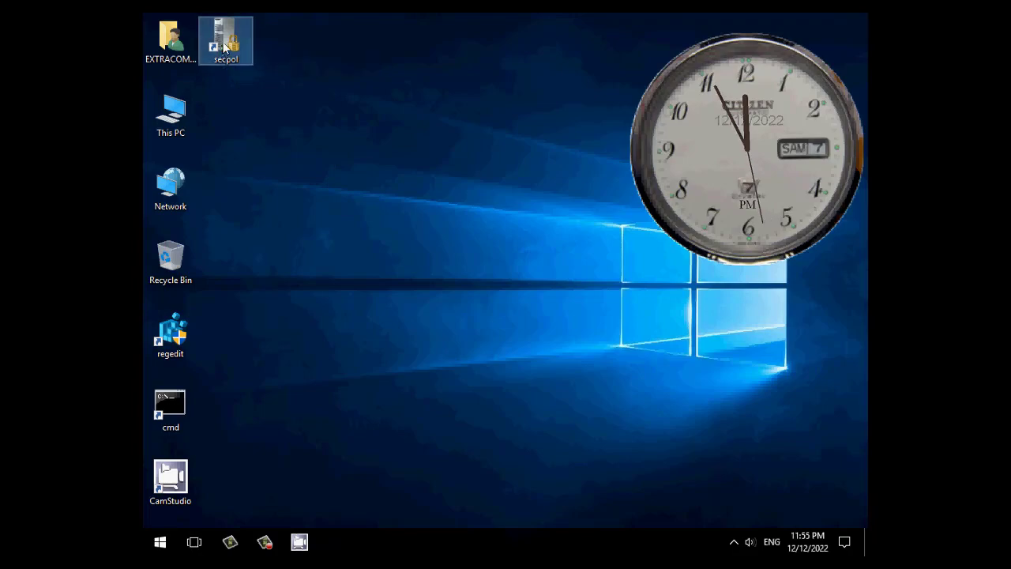
Open Local Security Policy from the secpol shortcut to check it, and close the window again
double_click(225, 46)
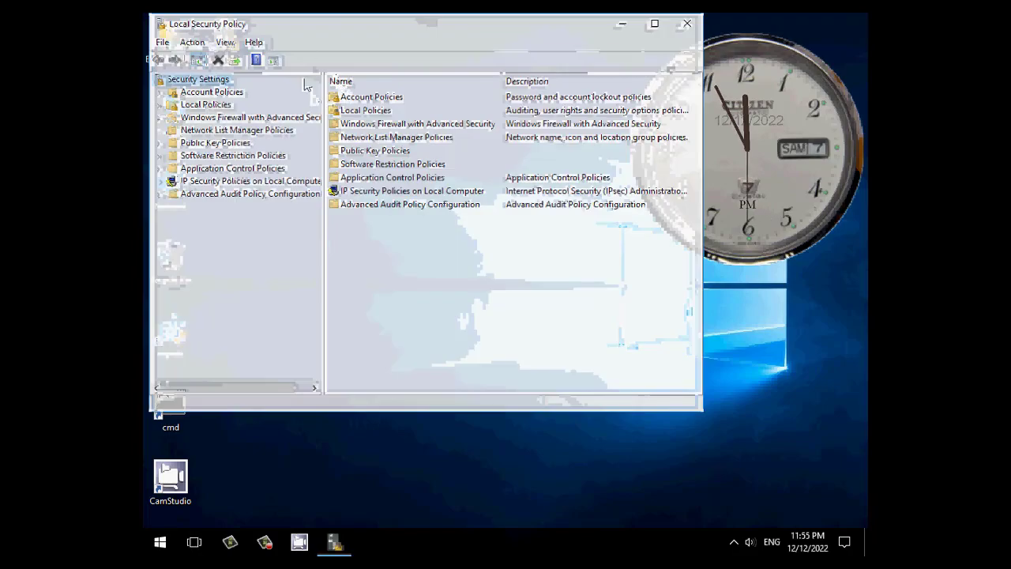
drag(319, 32, 366, 68)
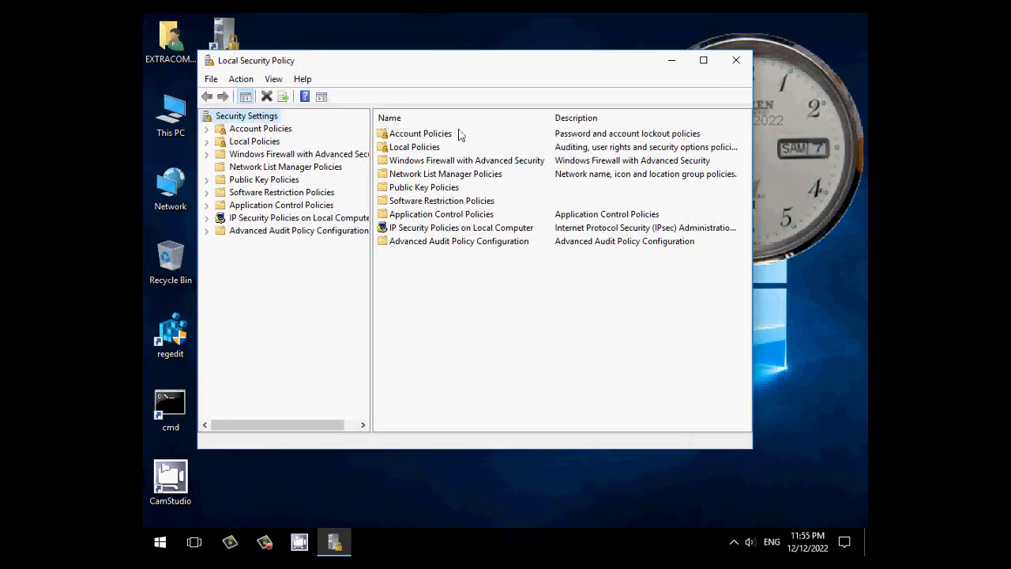
click(734, 66)
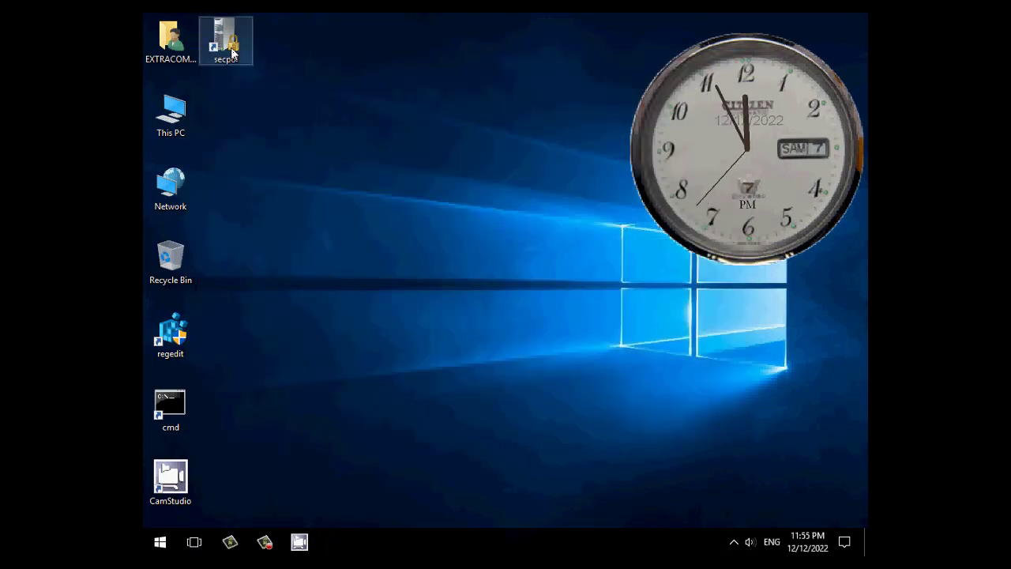
click(233, 55)
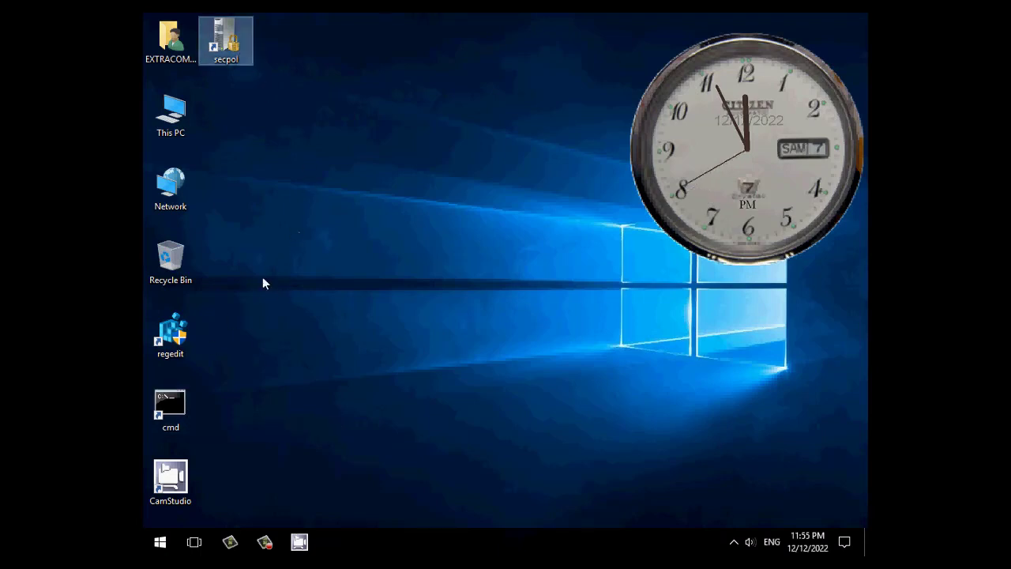
Search the Start menu for "sec" to look for Local Security Policy, and dismiss the search
click(160, 542)
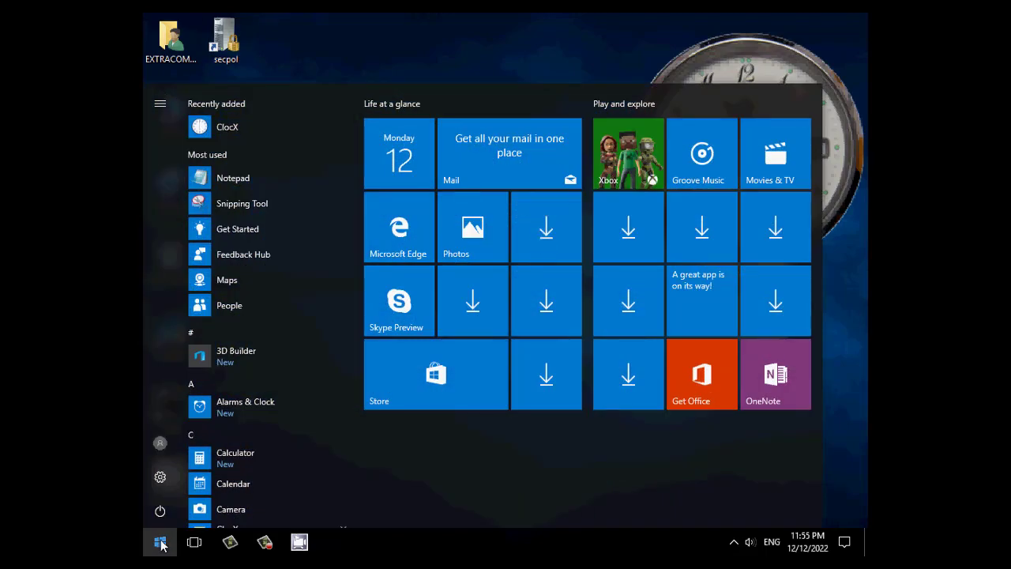
text(sec)
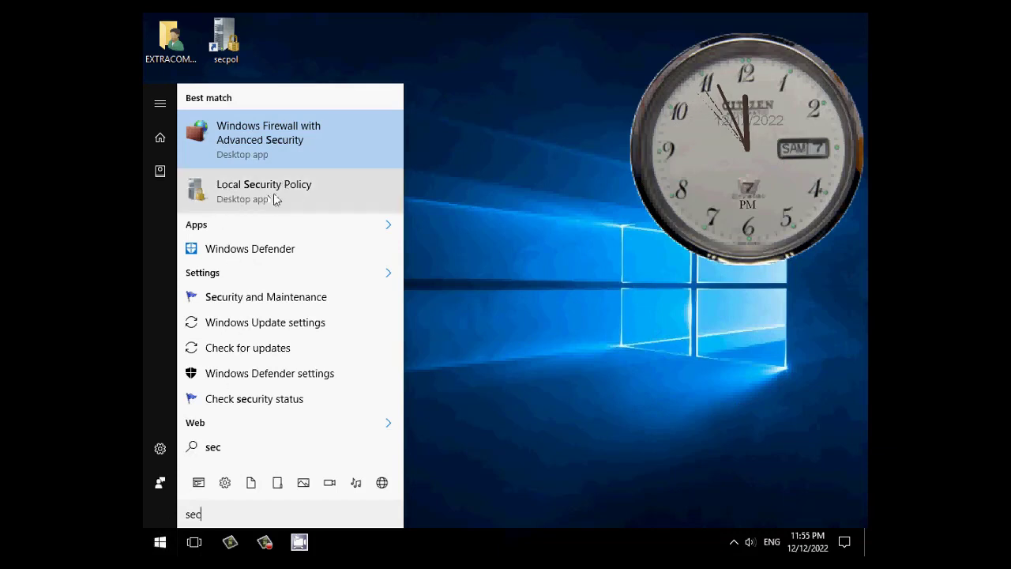
click(533, 162)
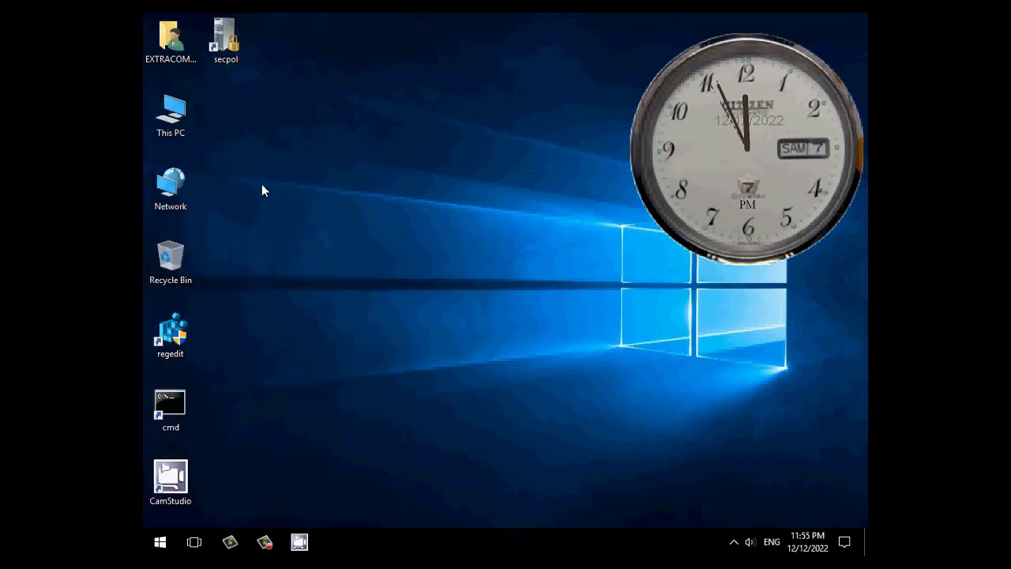
Check the entries of the desktop's context menu and refresh the desktop
right_click(324, 168)
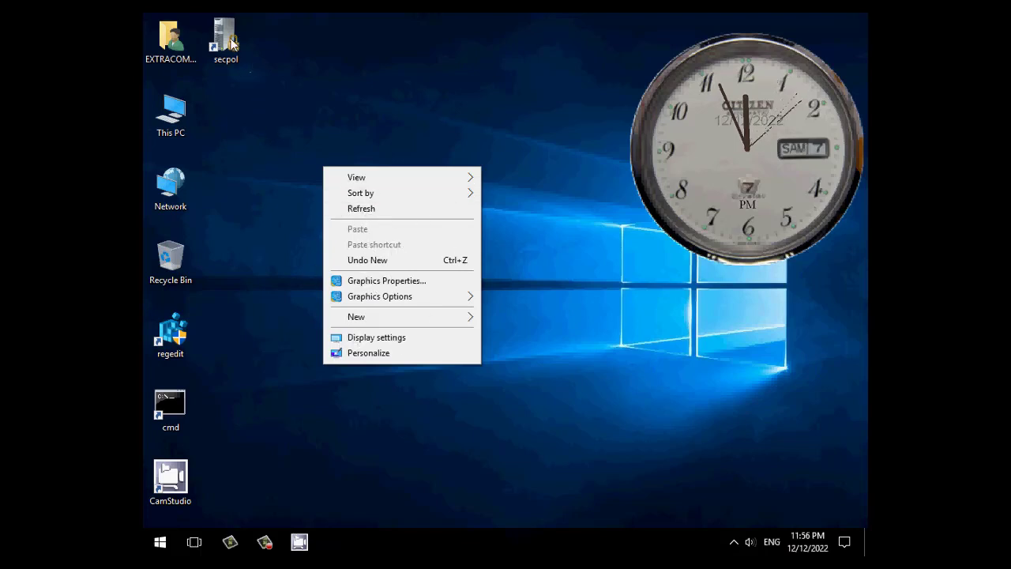
click(371, 210)
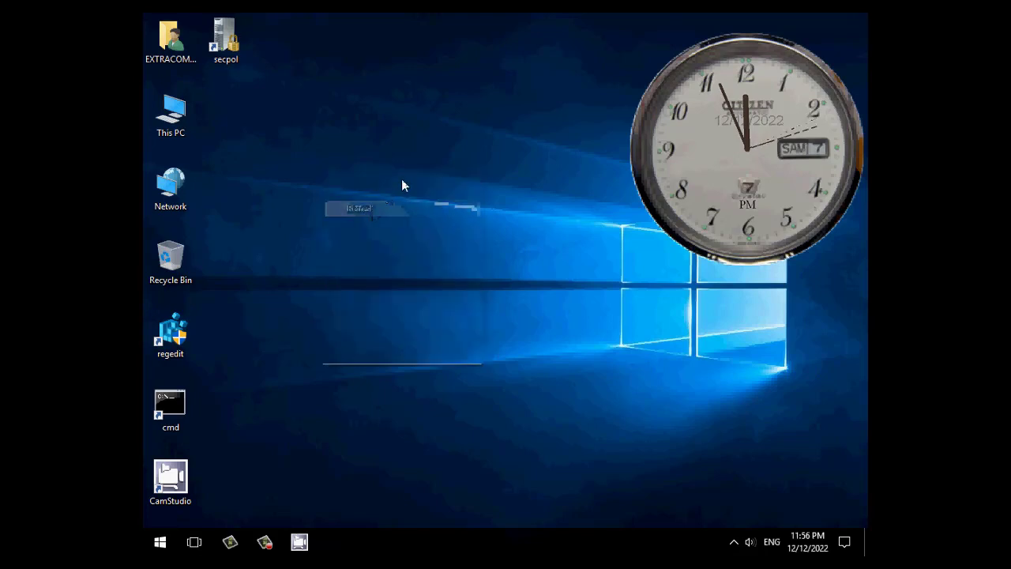
Open Registry Editor, move its window into view and collapse the HKEY_CLASSES_ROOT tree
double_click(180, 335)
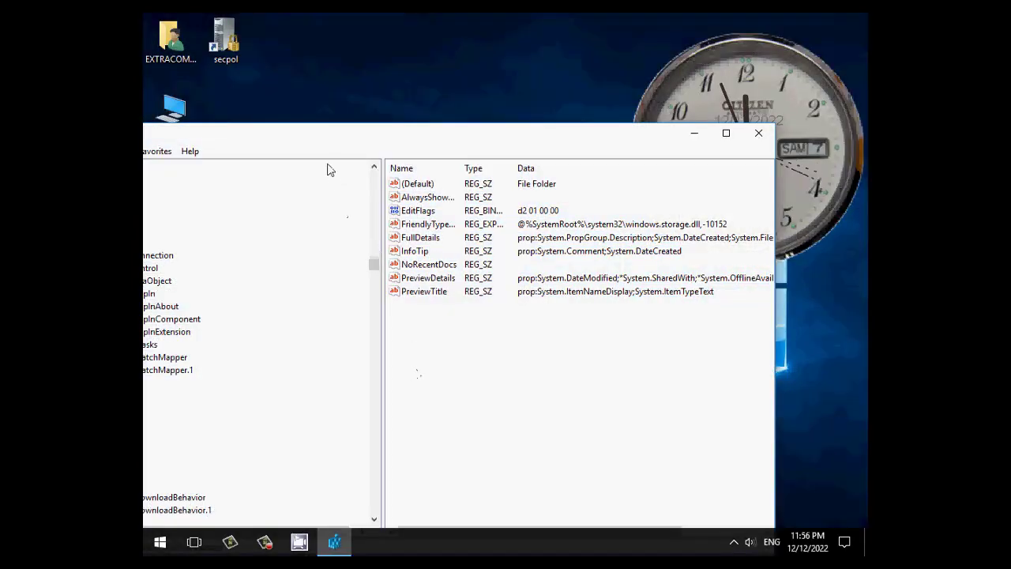
drag(326, 132, 485, 64)
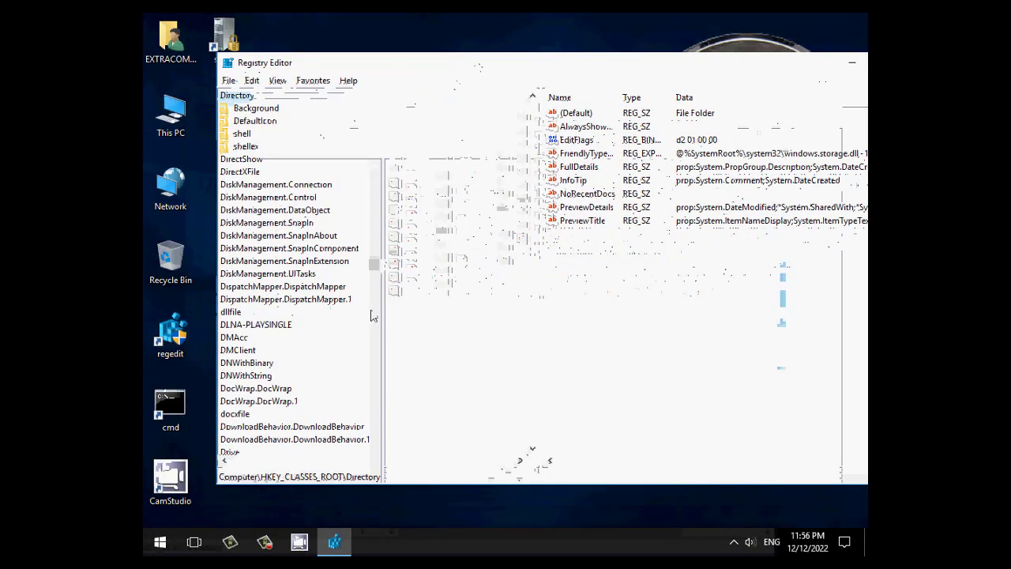
scroll(276, 202, up, 3)
scroll(280, 193, up, 1)
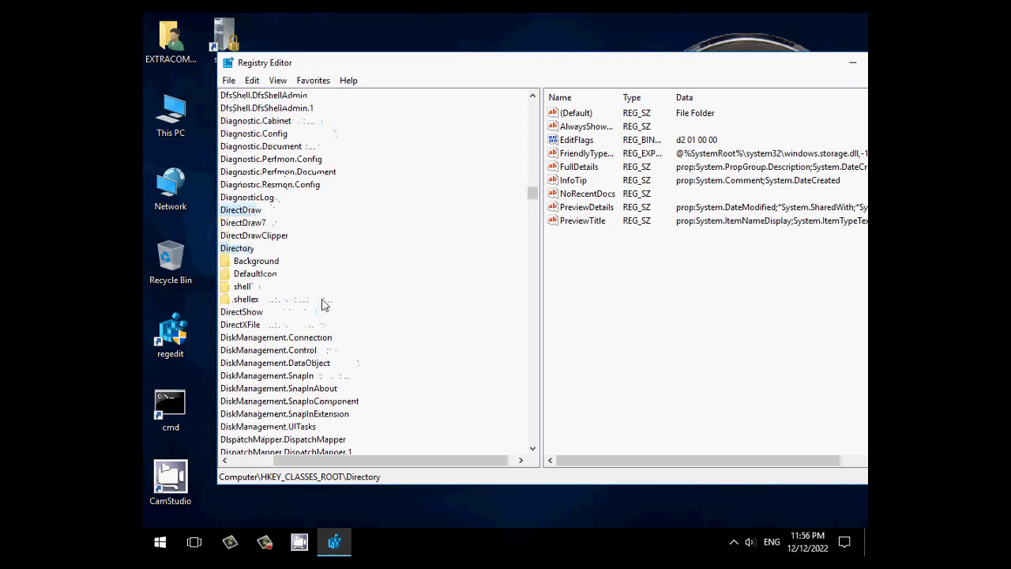
drag(307, 462, 229, 449)
click(254, 248)
drag(533, 196, 532, 94)
click(242, 109)
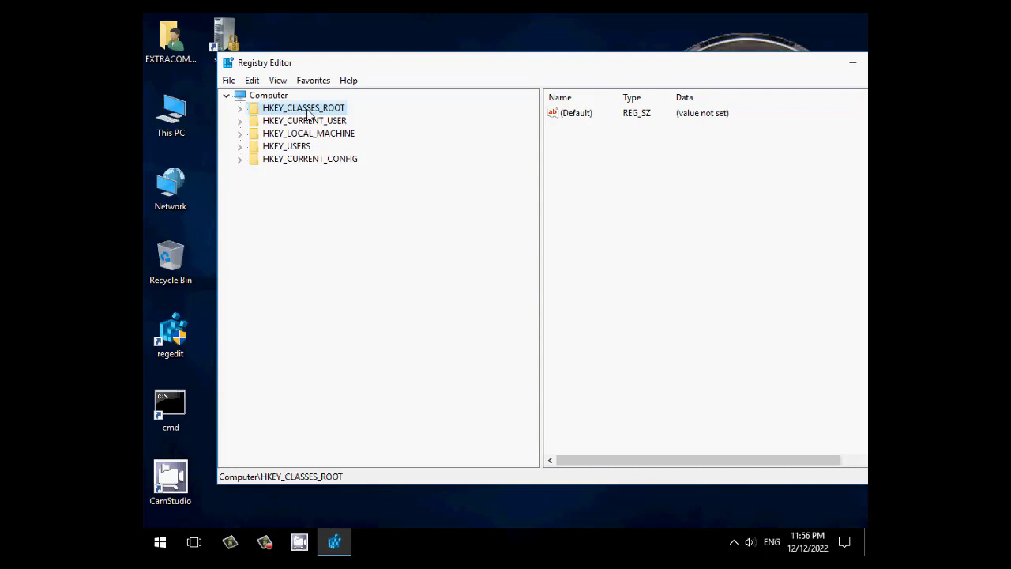
Expand the registry path HKEY_CLASSES_ROOT\Directory\Background\shell and select the shell key
double_click(307, 109)
click(287, 313)
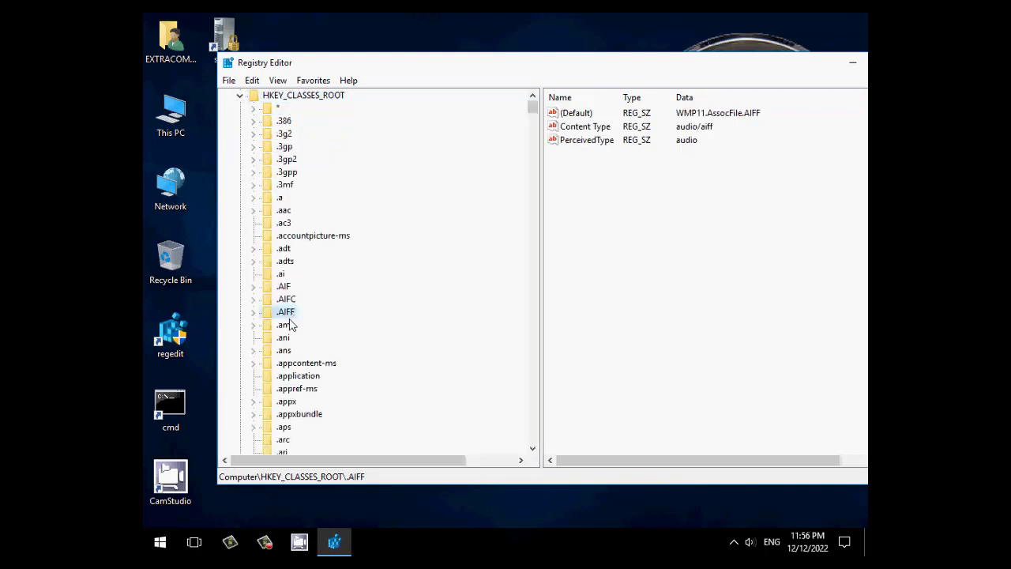
text(dir)
scroll(322, 350, down, 4)
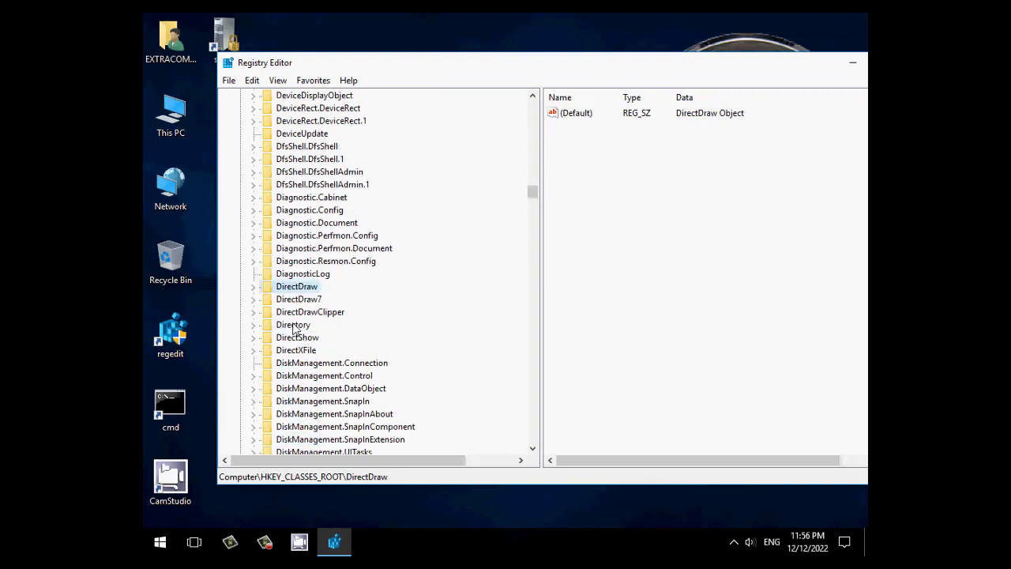
double_click(293, 326)
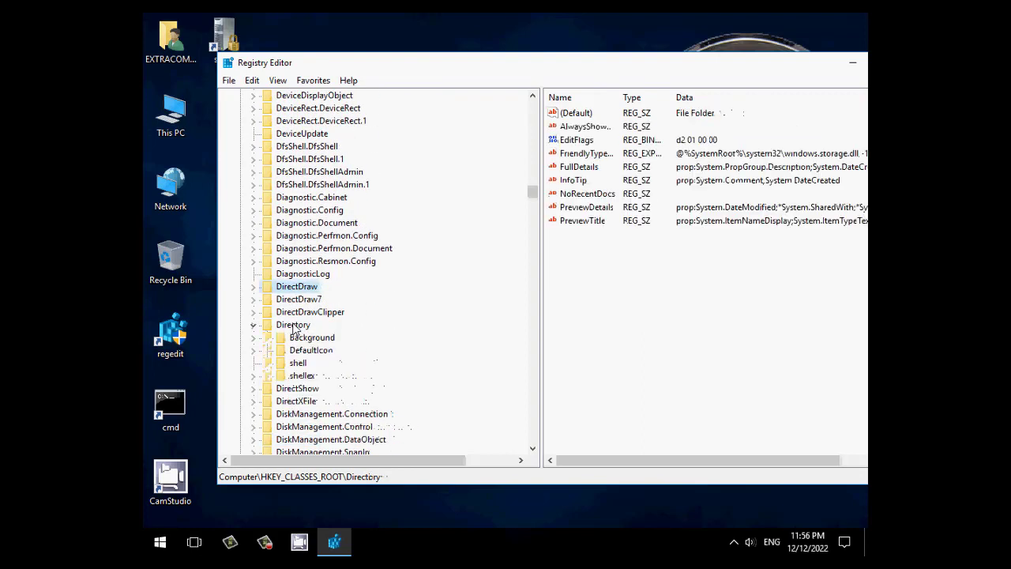
double_click(303, 340)
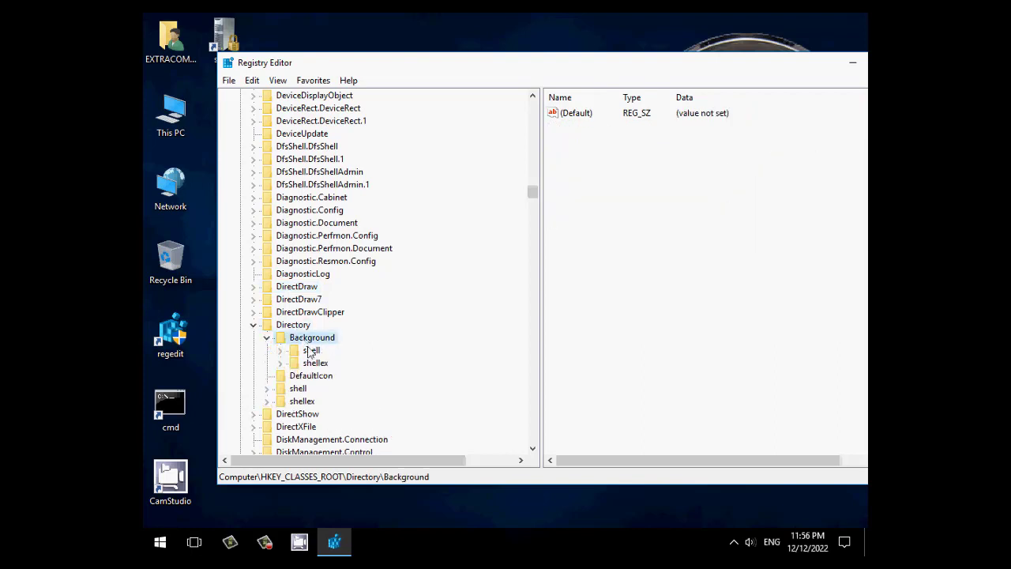
click(312, 352)
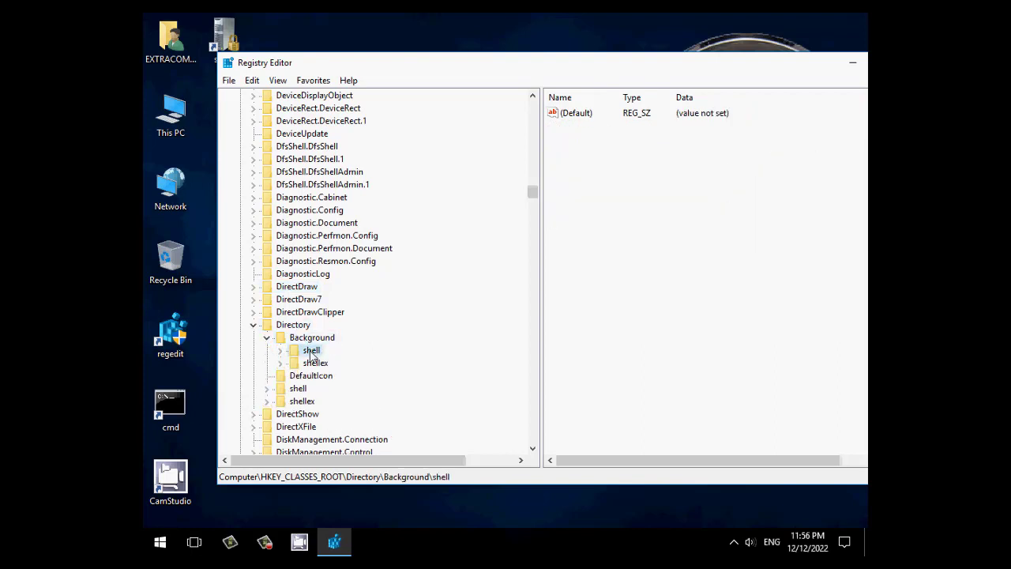
double_click(311, 352)
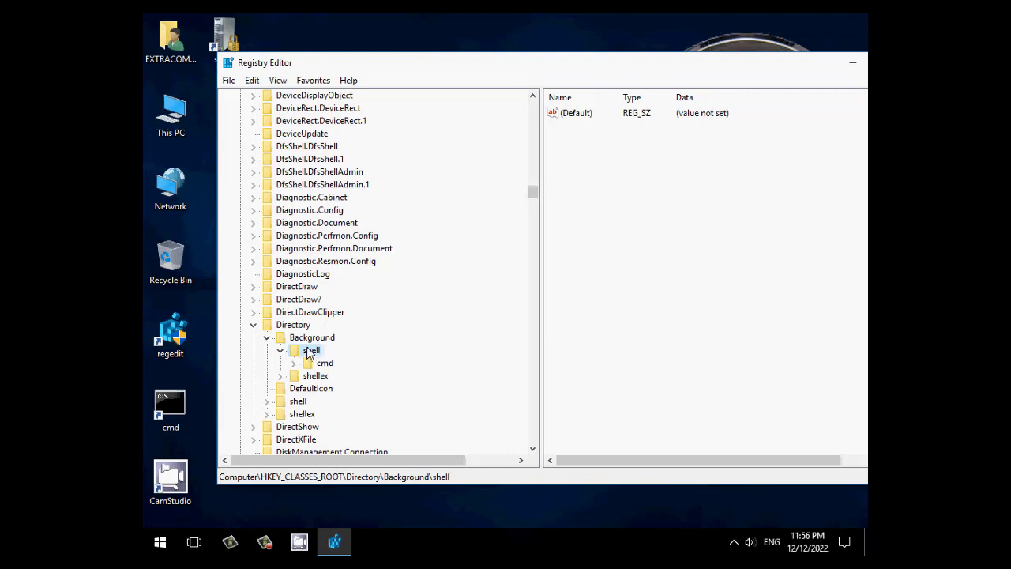
Move Registry Editor aside, view the desktop's context menu and dismiss it
drag(405, 70, 498, 68)
right_click(237, 151)
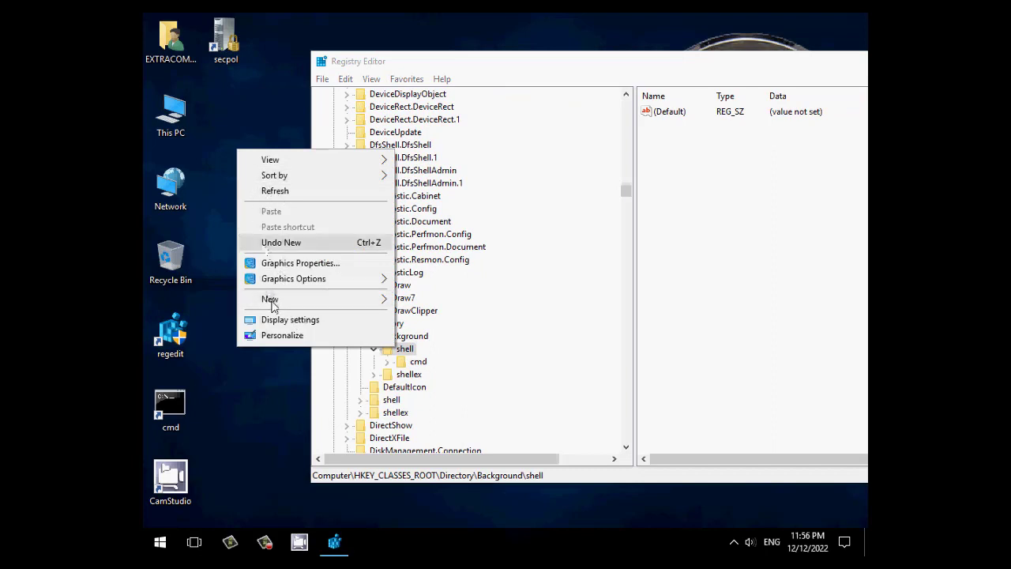
click(474, 314)
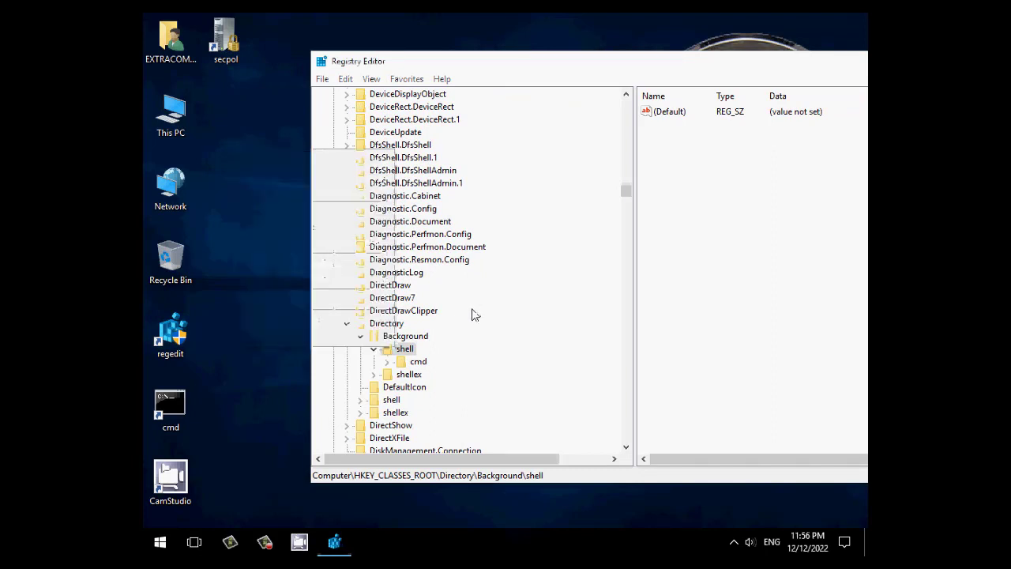
Create a new key under HKEY_CLASSES_ROOT\Directory\Background\shell, keeping its default name
right_click(405, 351)
mouse_move(453, 371)
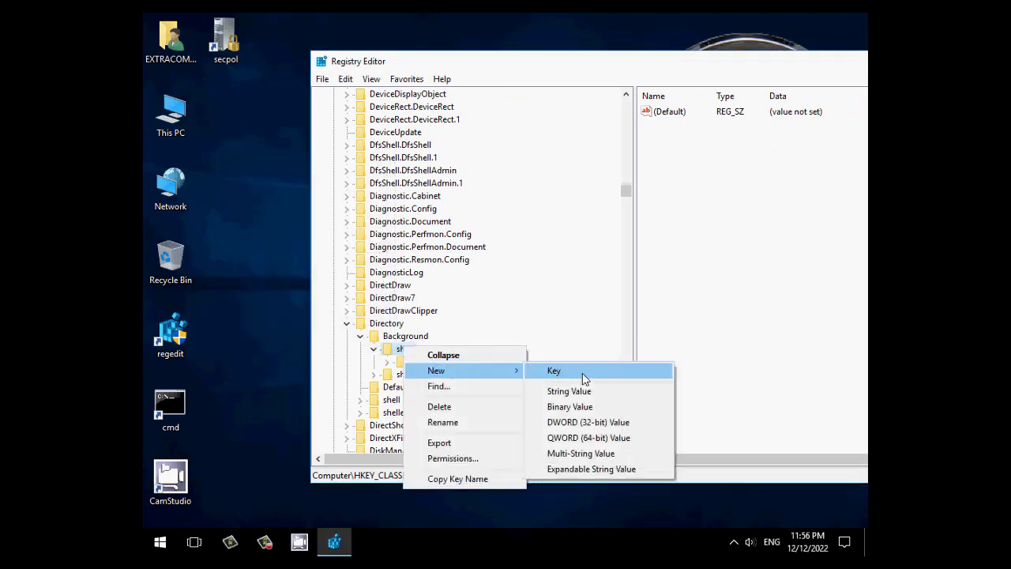
click(581, 378)
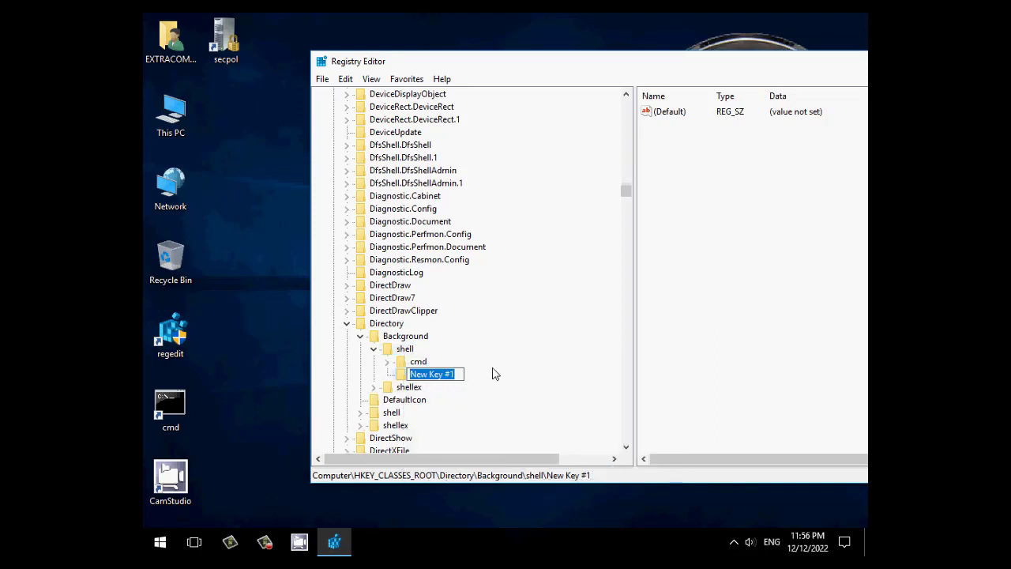
click(484, 350)
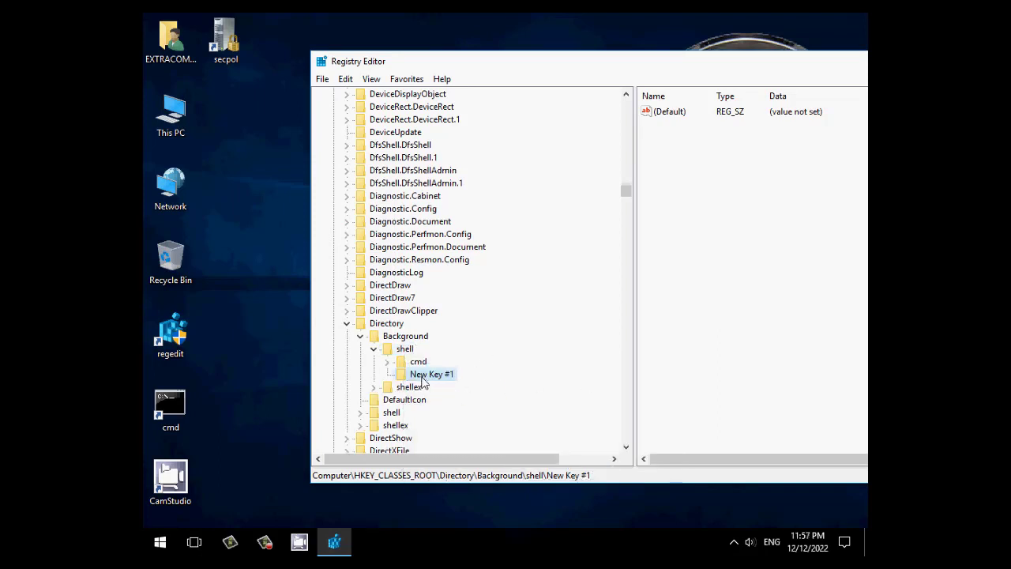
Set the new key's (Default) value to Local Security Policy and check the entry in the desktop's context menu
double_click(669, 113)
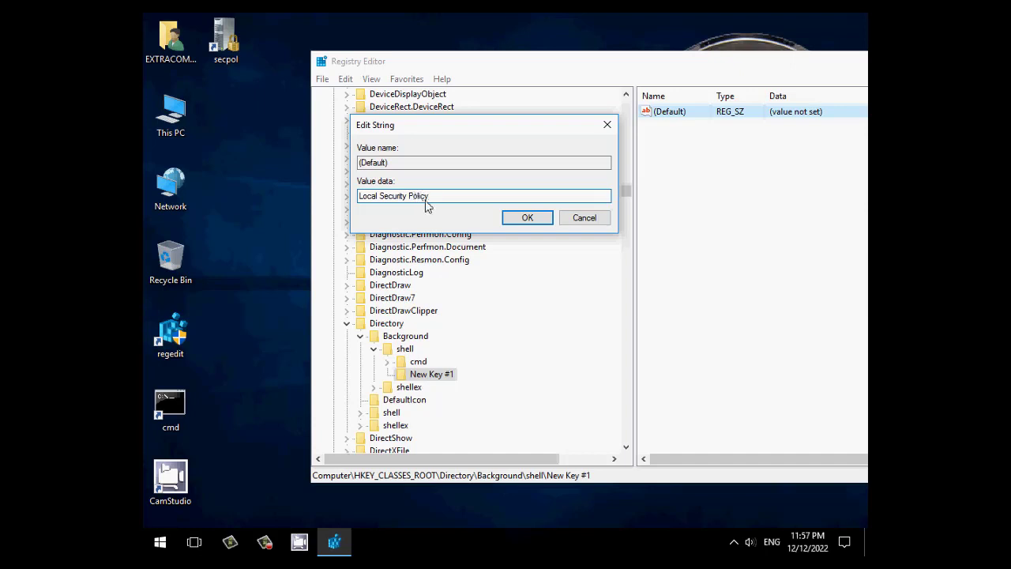
click(522, 218)
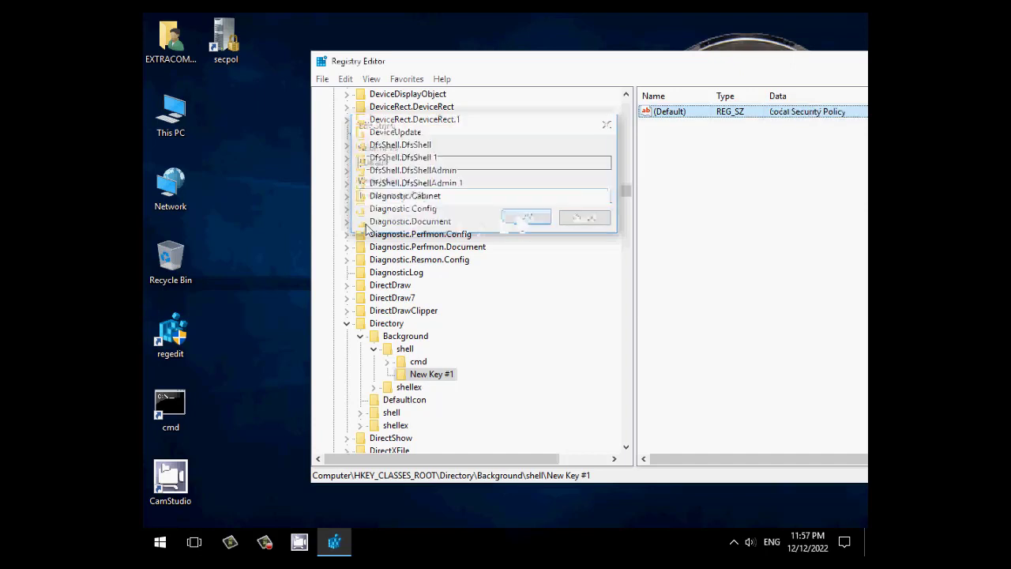
right_click(224, 154)
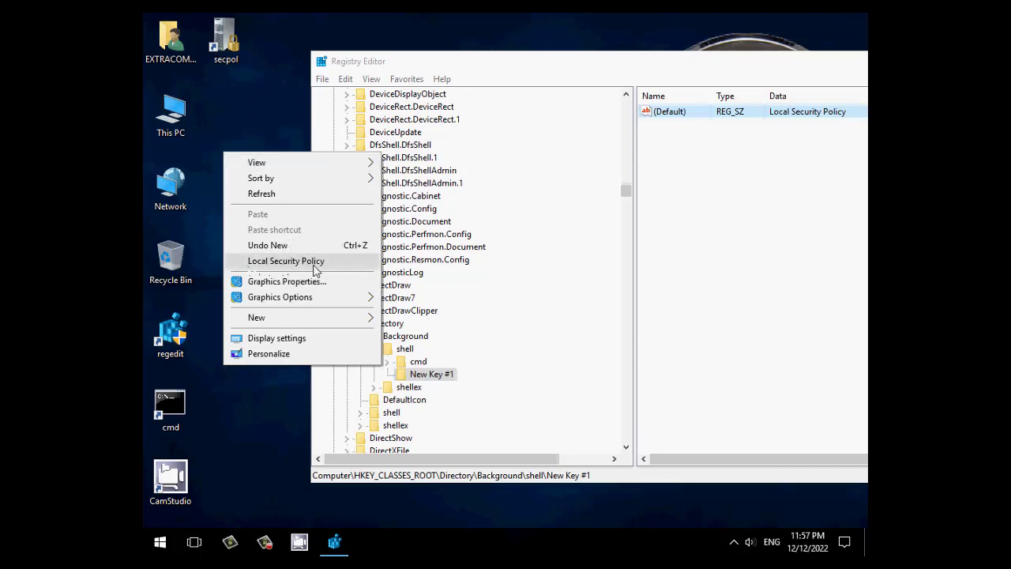
click(525, 362)
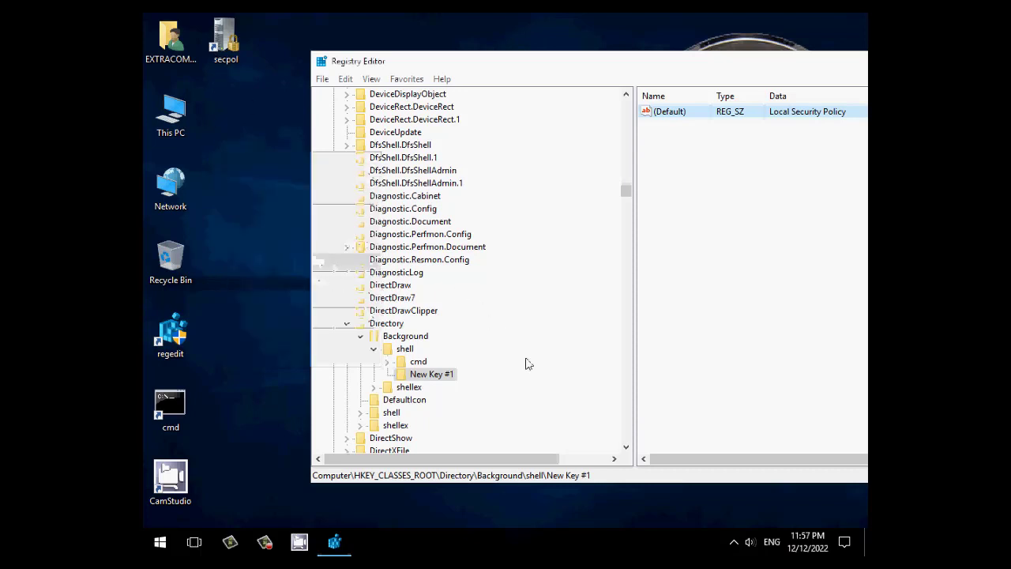
Add a string value named icon to the new key under Background\shell
click(432, 376)
click(659, 163)
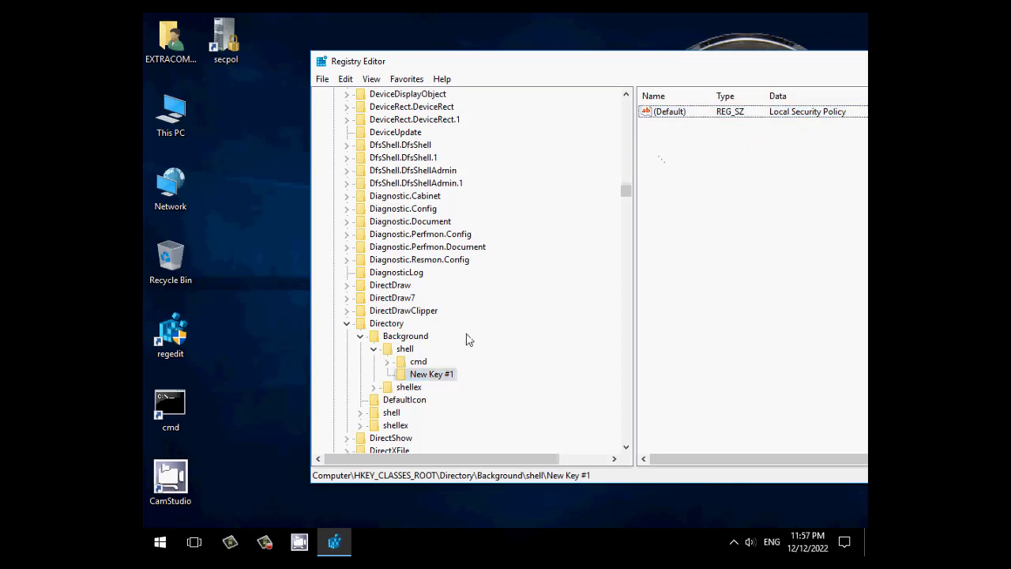
mouse_move(681, 195)
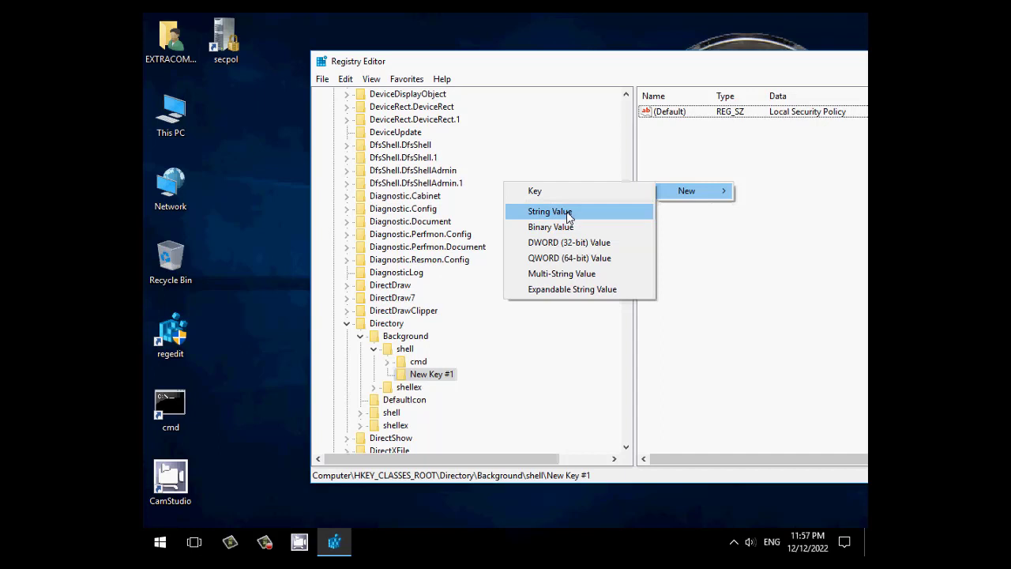
click(551, 212)
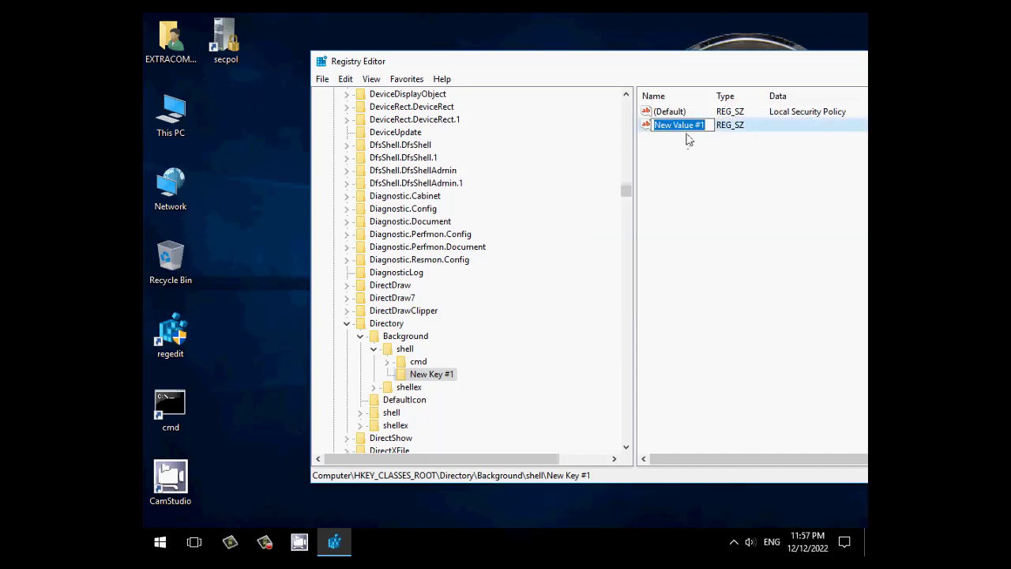
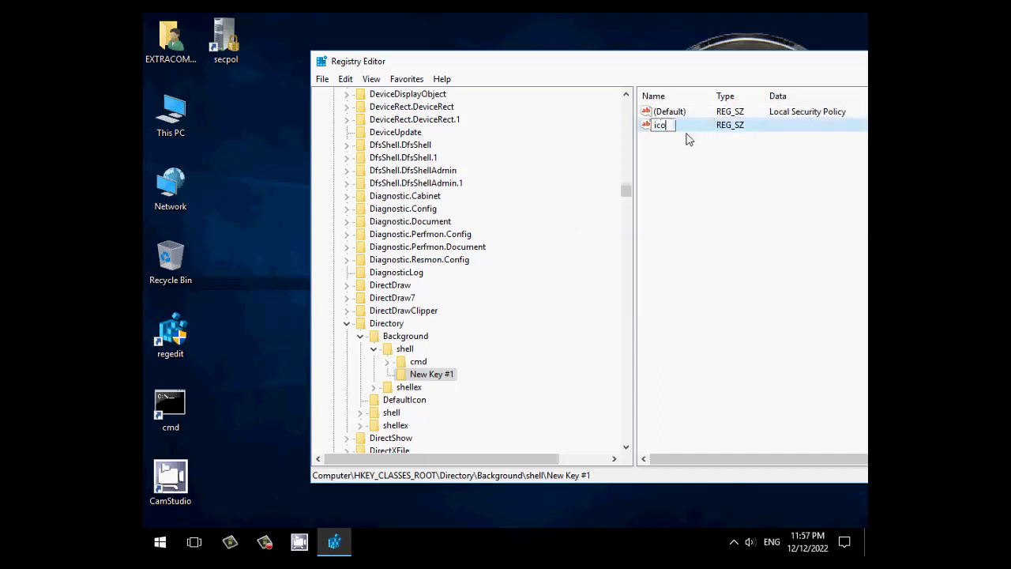
text(icon)
key(Return)
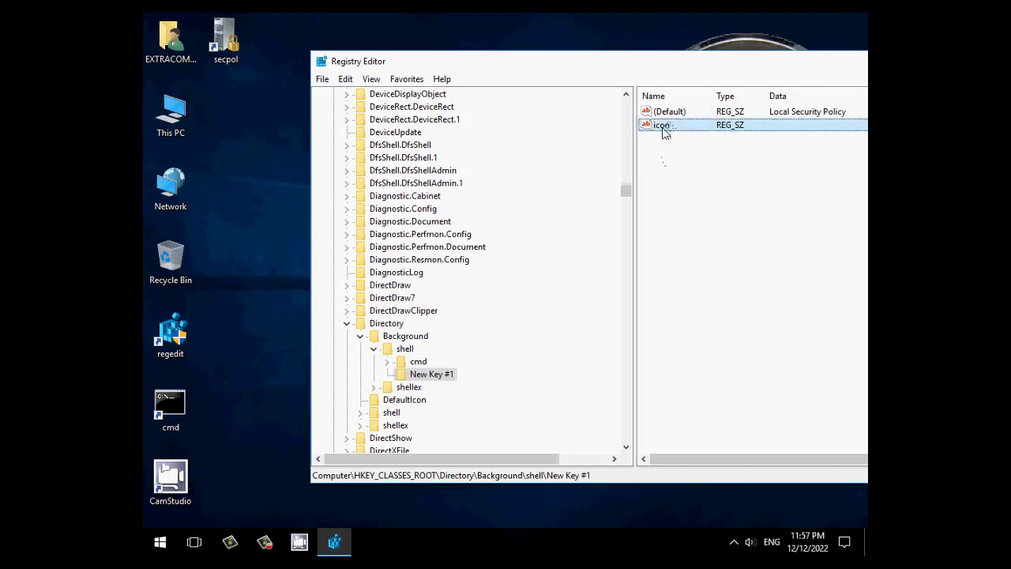
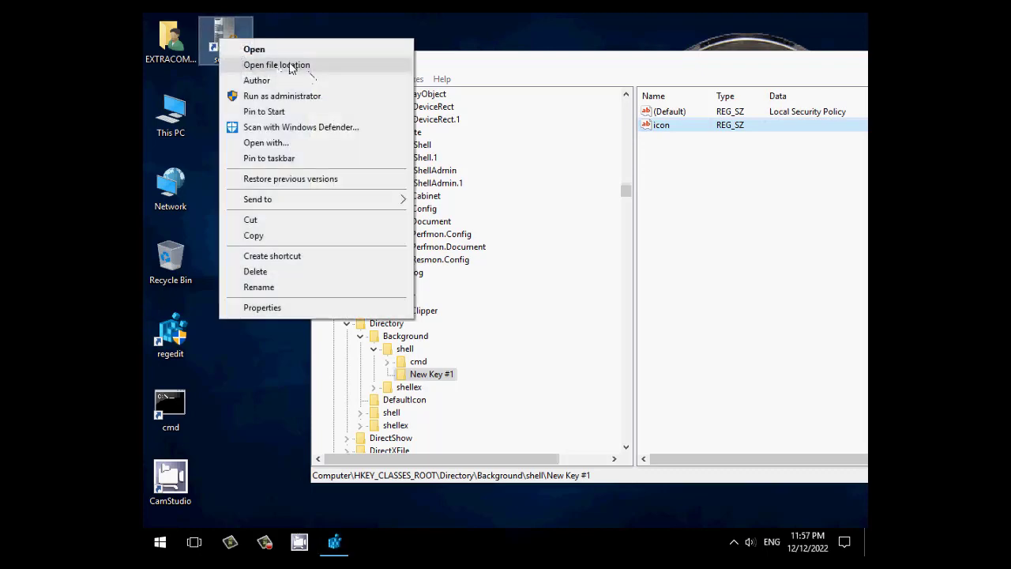
Open the secpol shortcut's file location and compare the secpol and SecEdit files in System32
click(290, 68)
scroll(427, 398, down, 2)
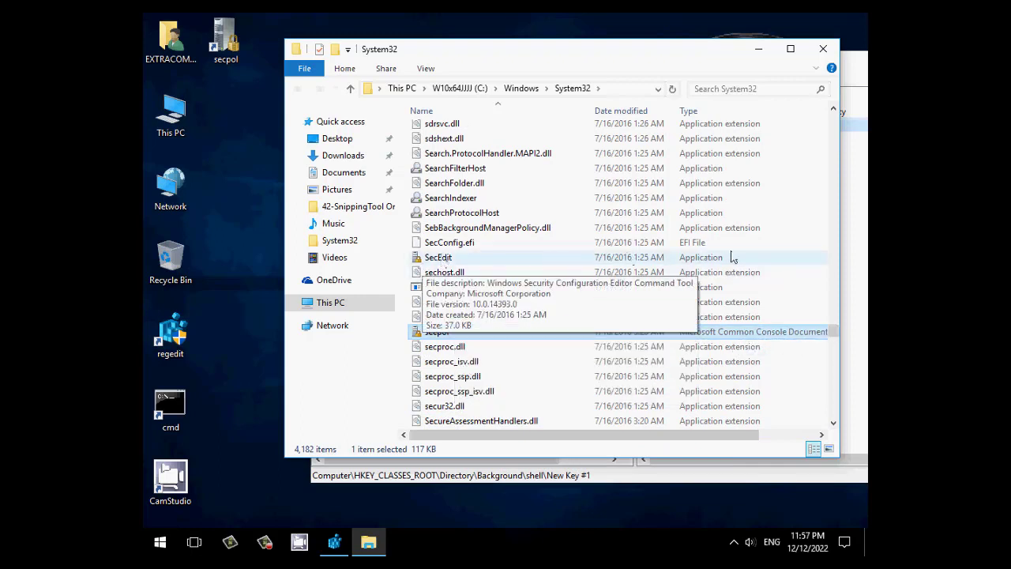
click(430, 258)
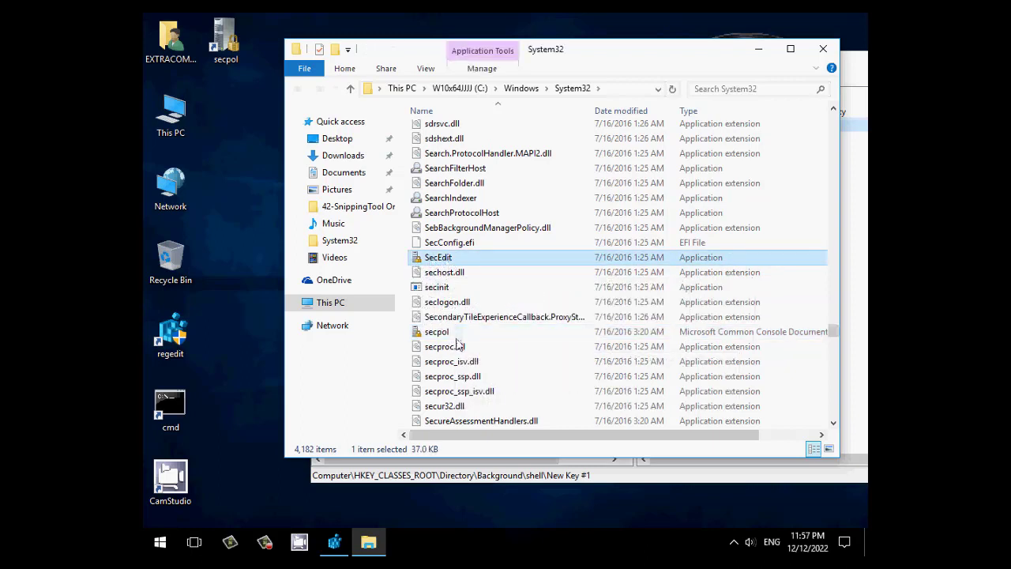
click(436, 334)
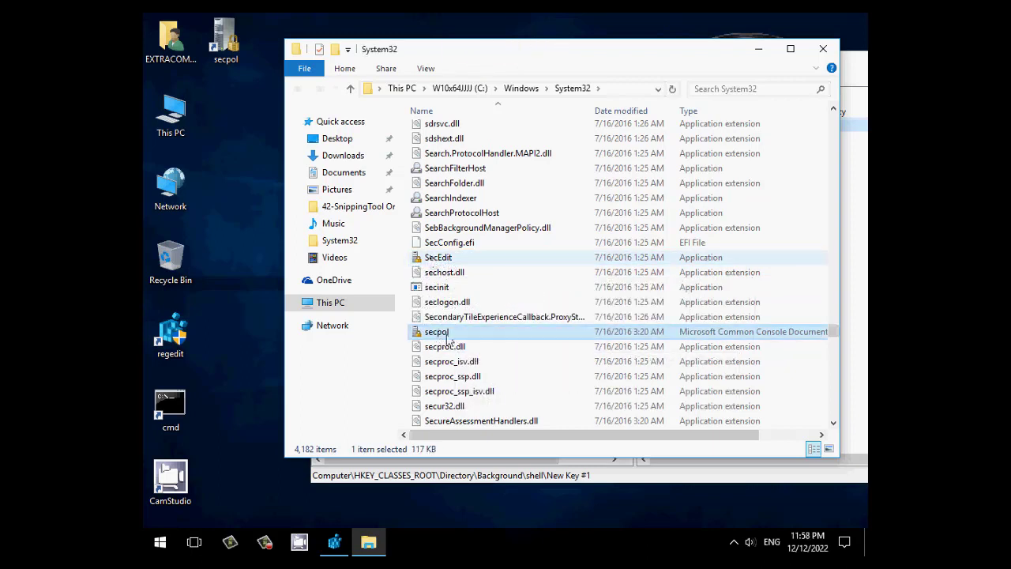
click(439, 260)
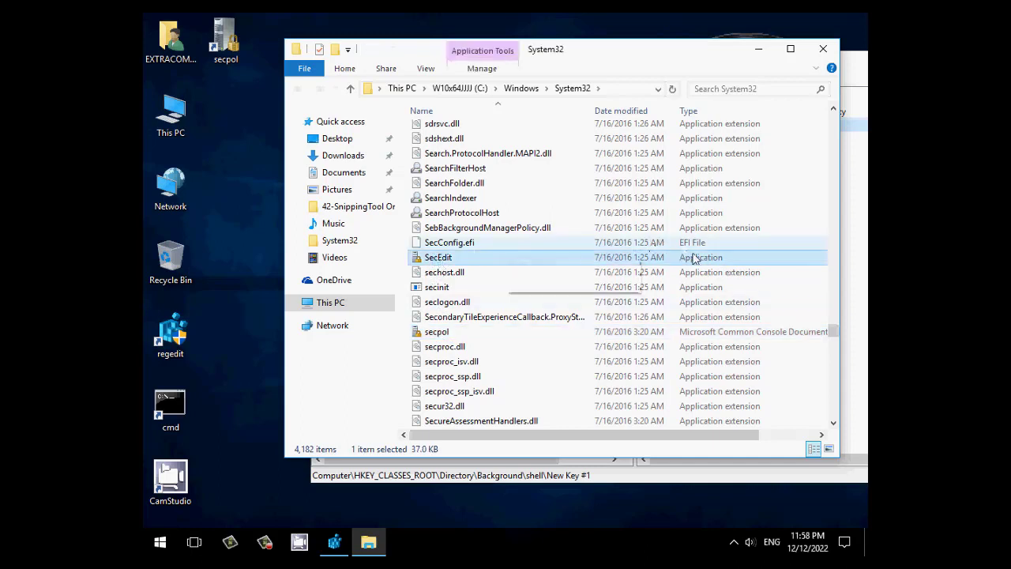
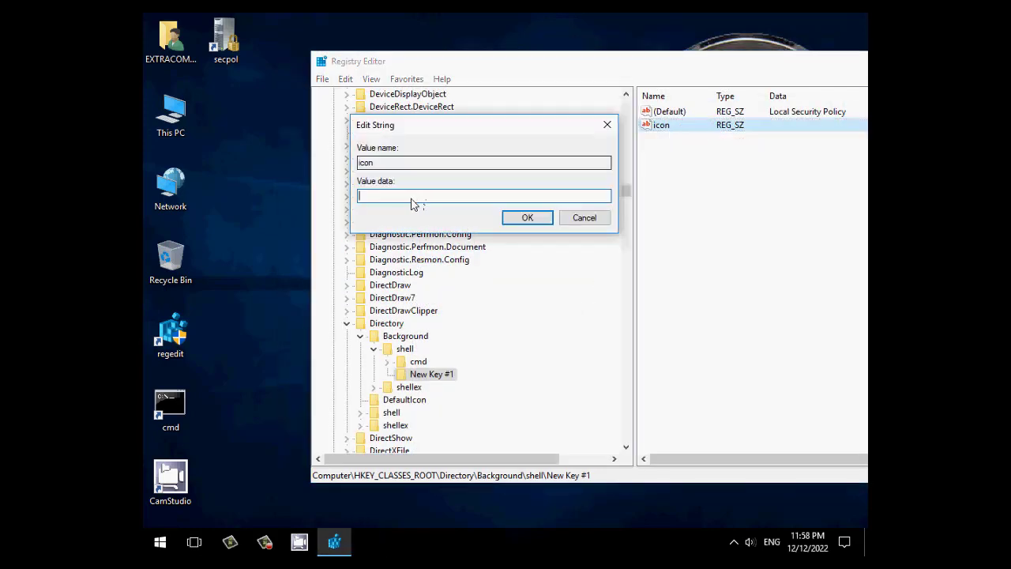
Set the icon value's data to SecEdit.exe and check the entry's icon in the desktop's context menu
right_click(413, 199)
click(444, 260)
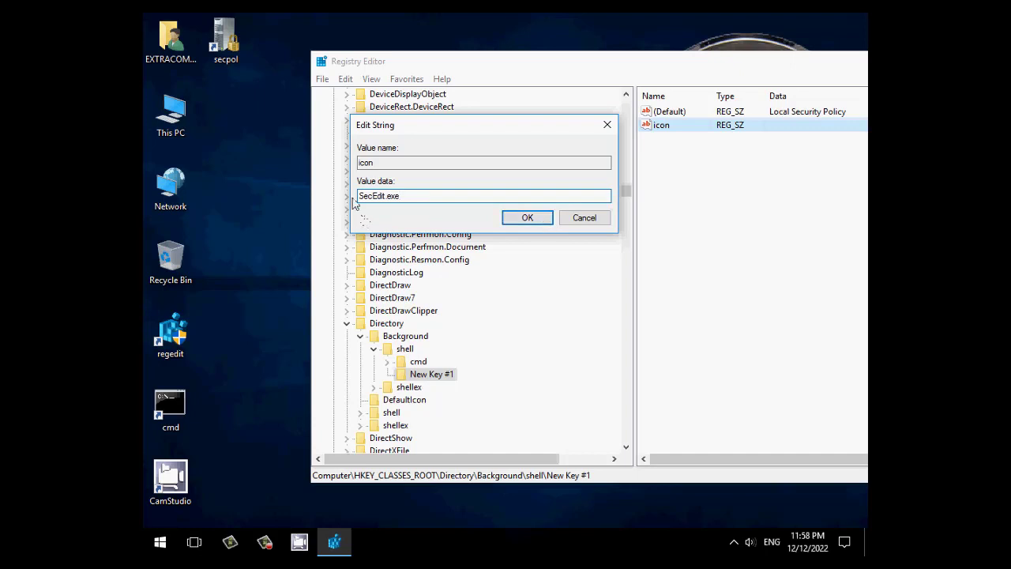
click(522, 223)
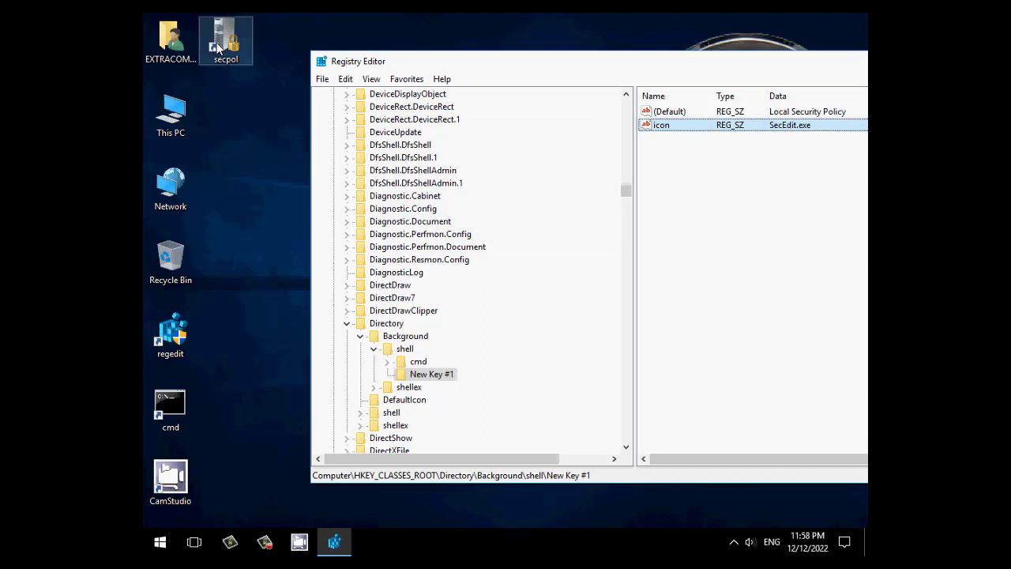
right_click(225, 152)
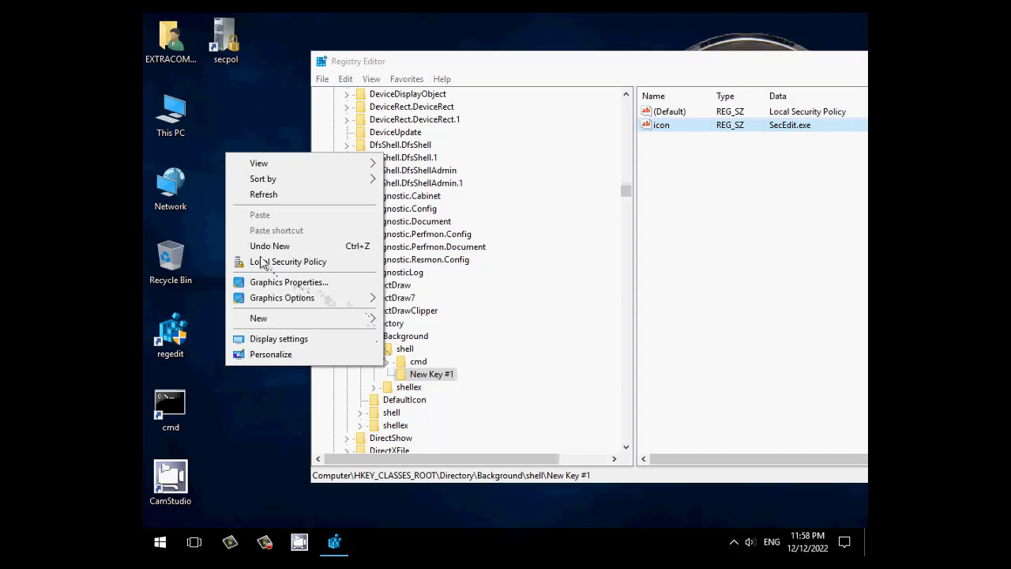
click(261, 264)
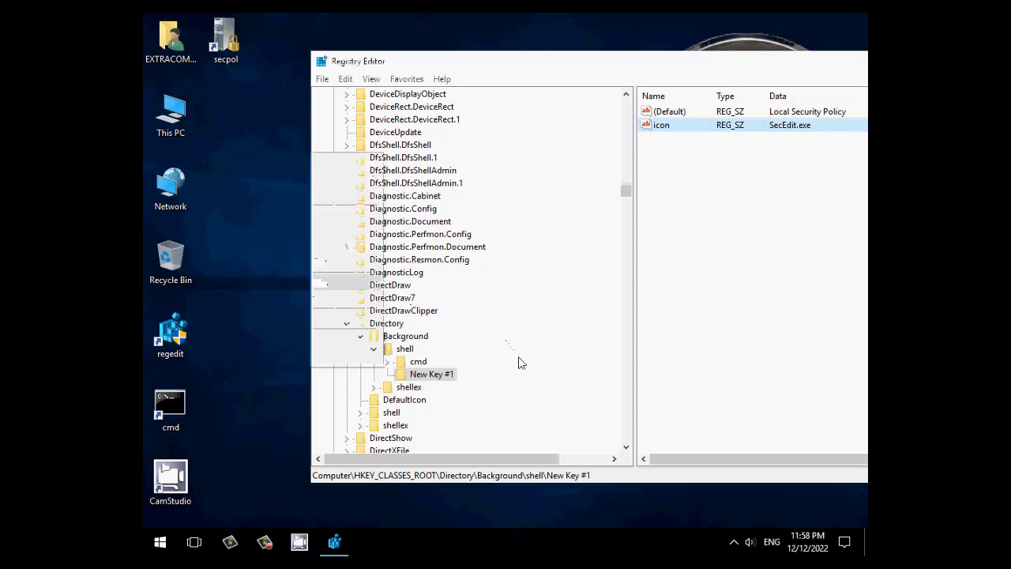
Create a subkey named command under New Key #1
click(434, 375)
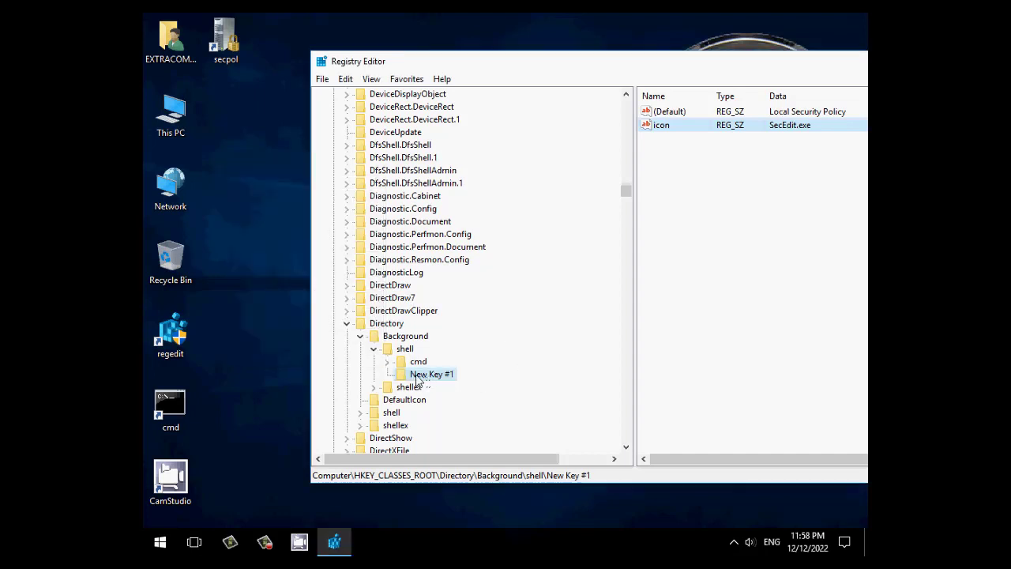
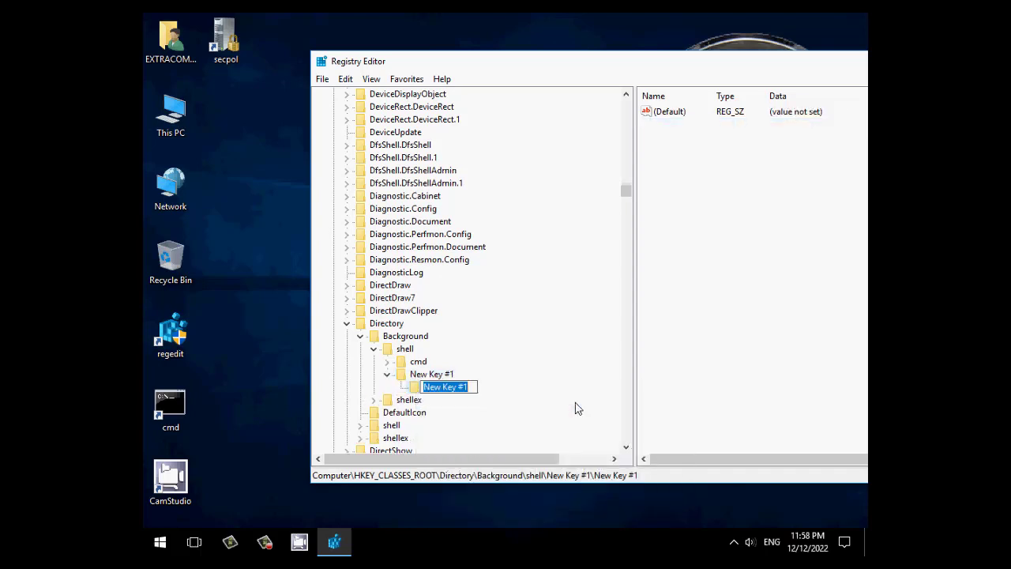
text(comm)
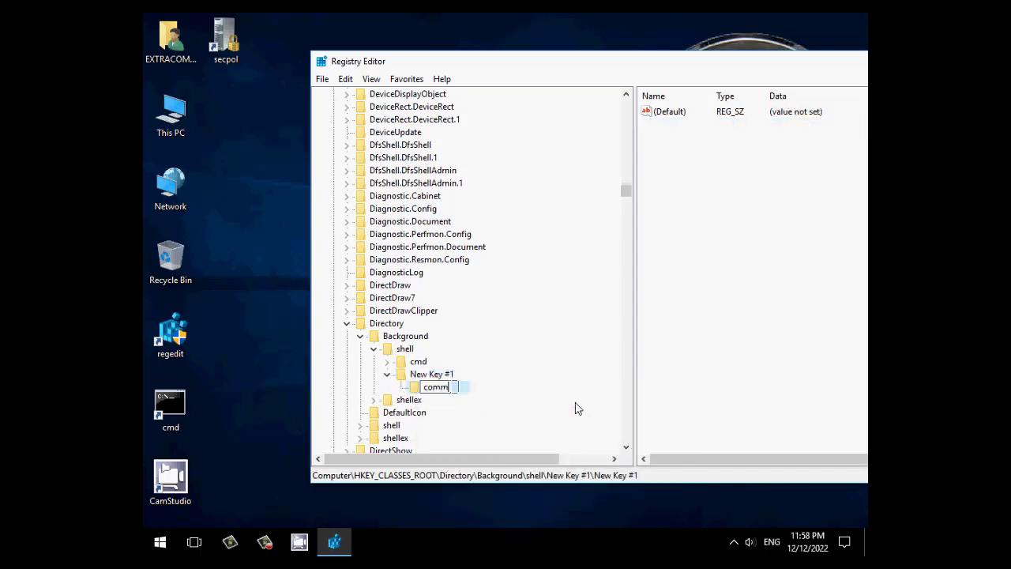
text(and)
key(Return)
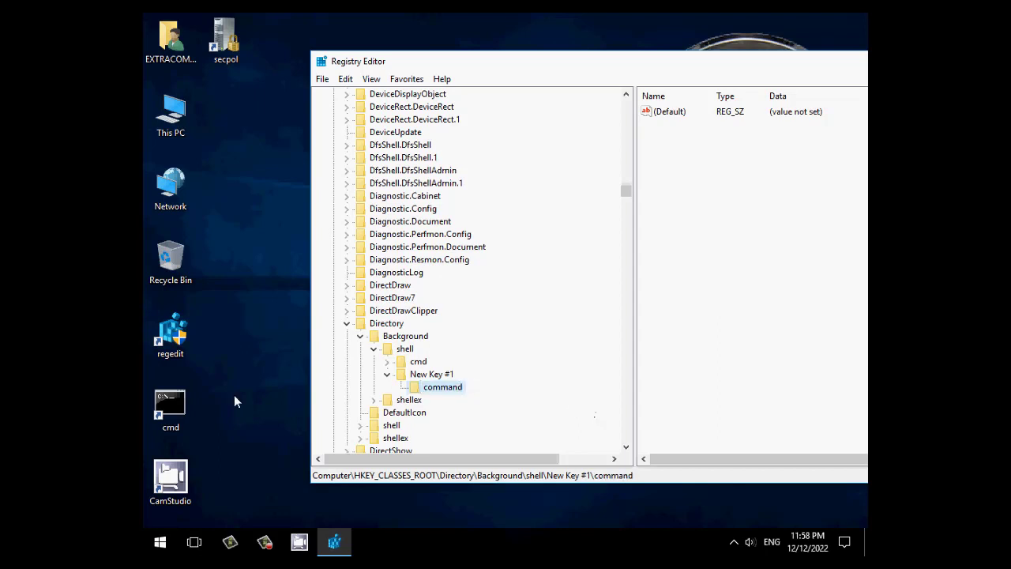
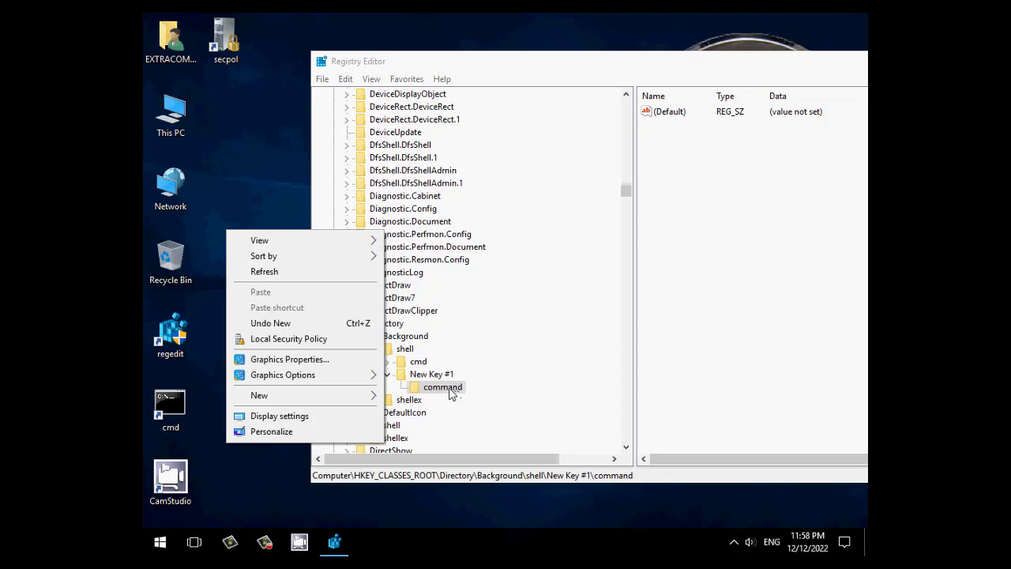
Set the command key's (Default) value to mmc.exe secpol.msc and launch Local Security Policy from the desktop's context menu
click(450, 393)
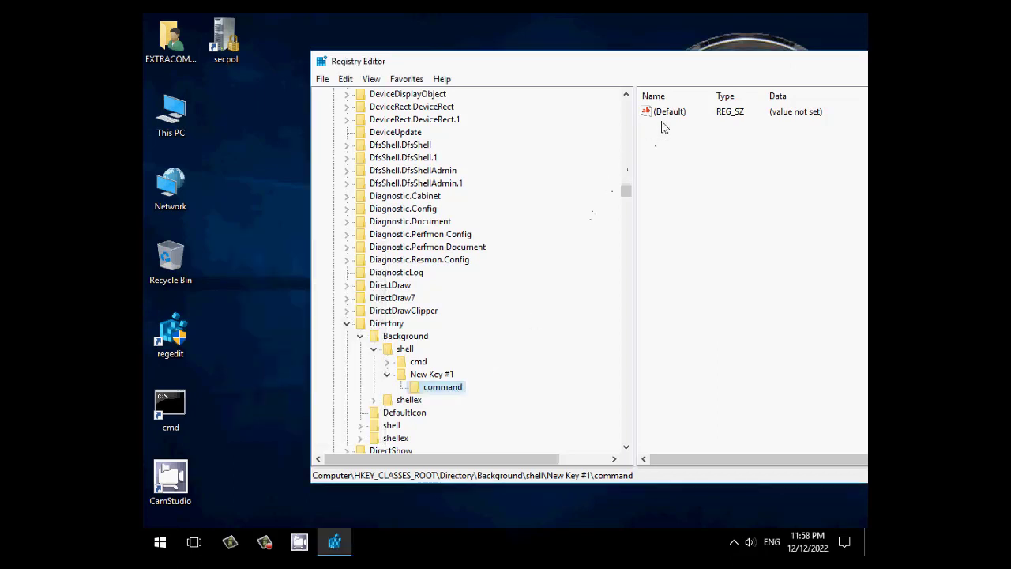
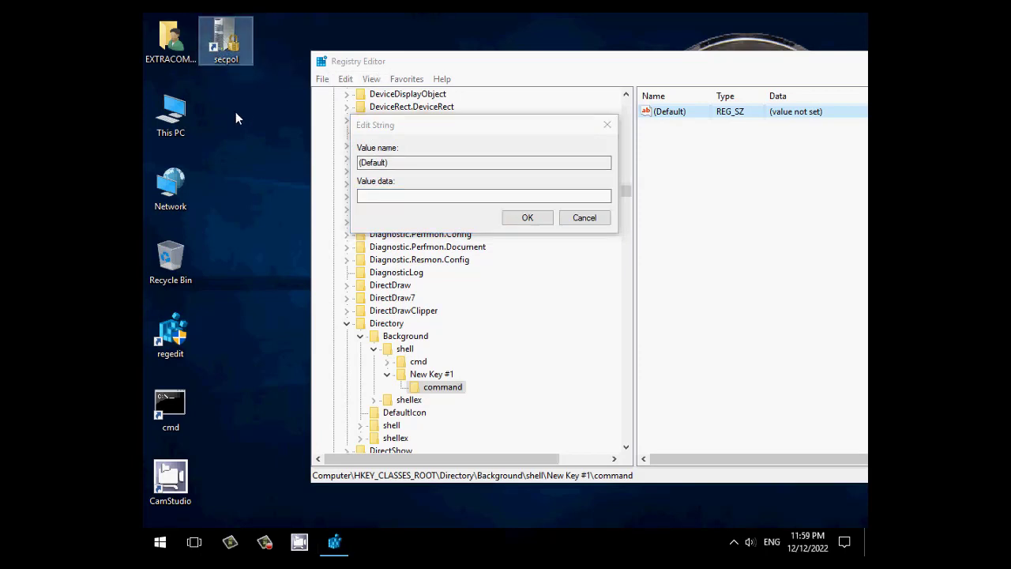
click(390, 203)
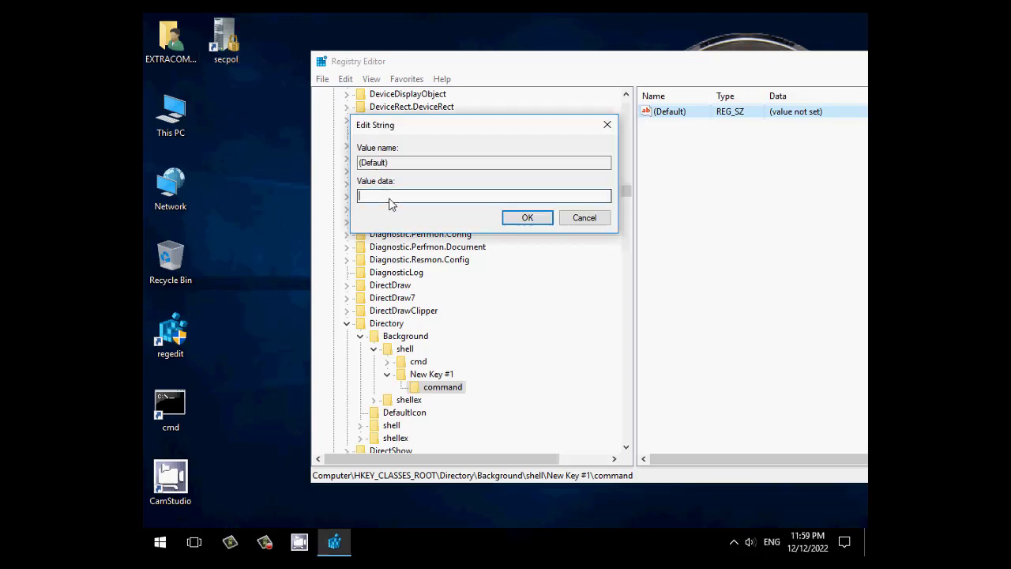
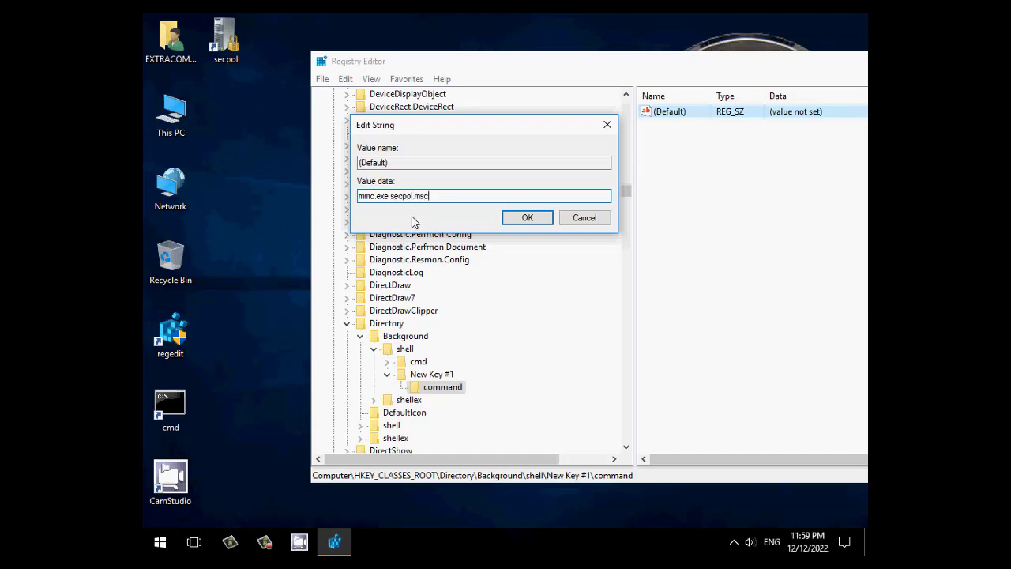
click(534, 219)
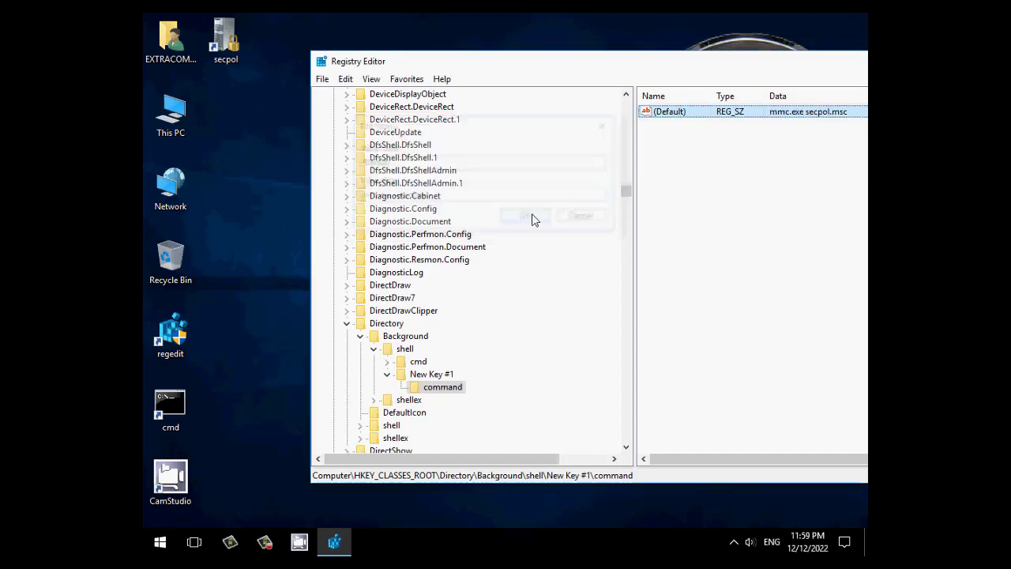
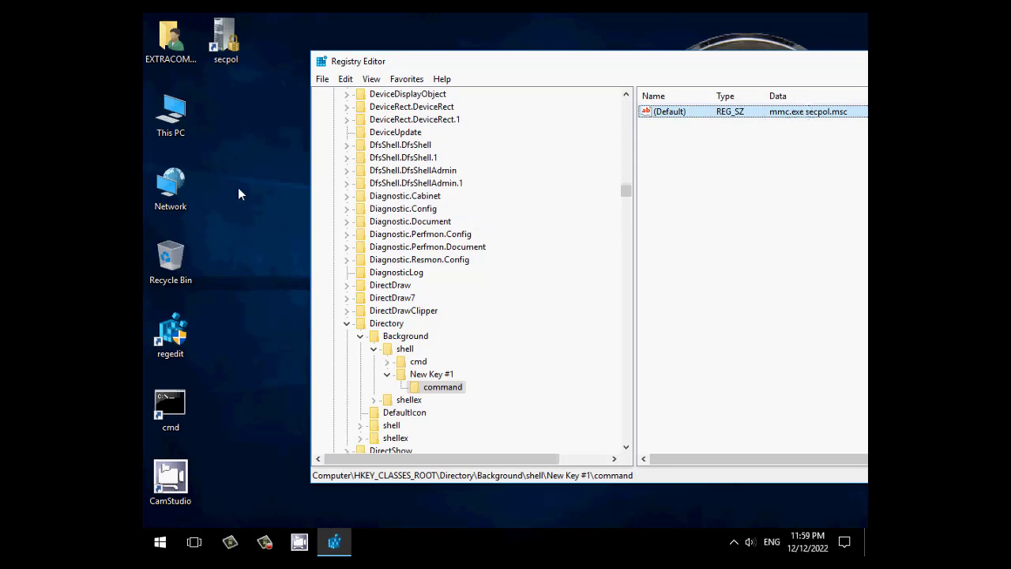
right_click(241, 193)
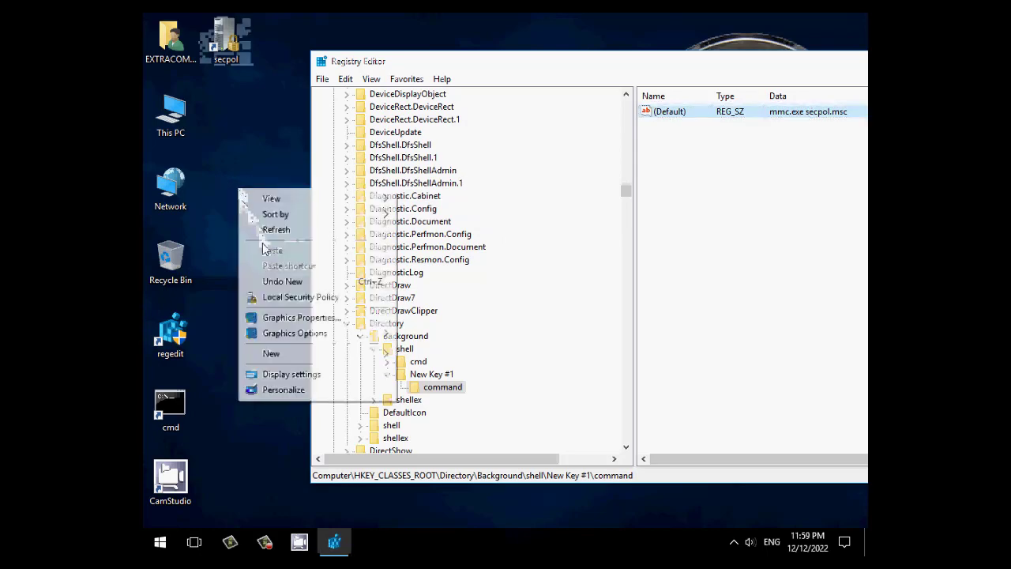
click(294, 299)
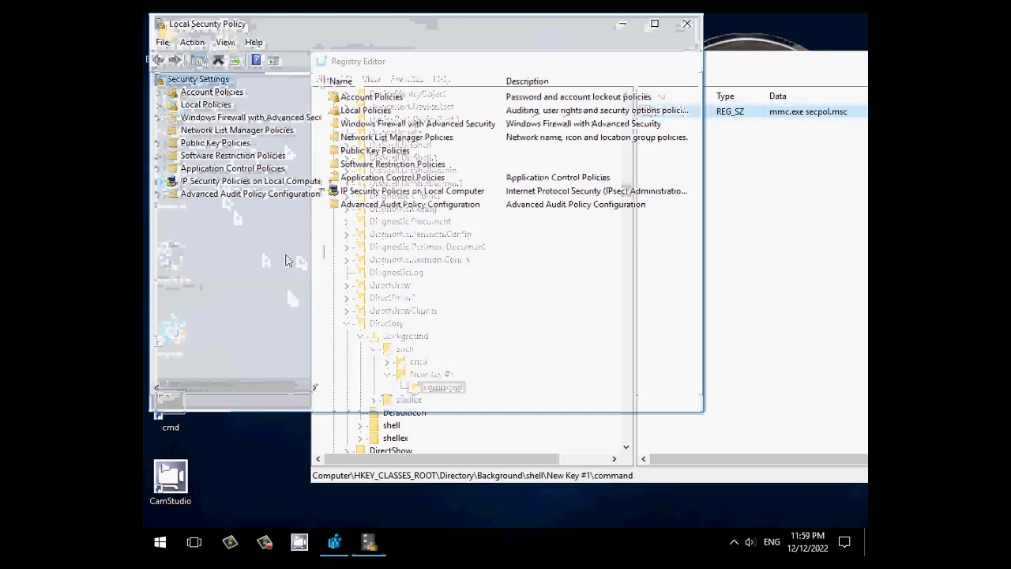
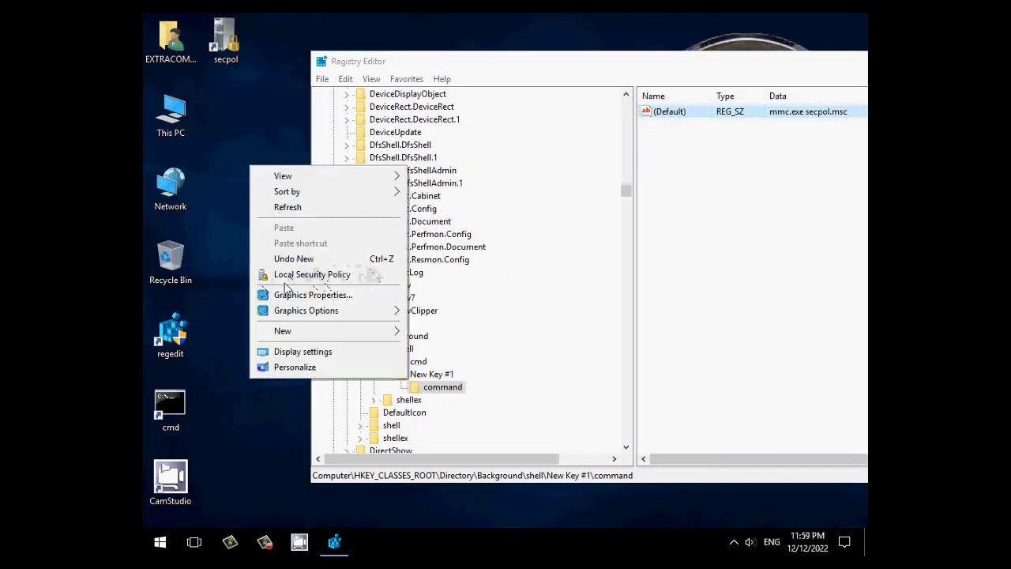
Move the secpol desktop shortcut to the Recycle Bin and empty the bin permanently
click(218, 40)
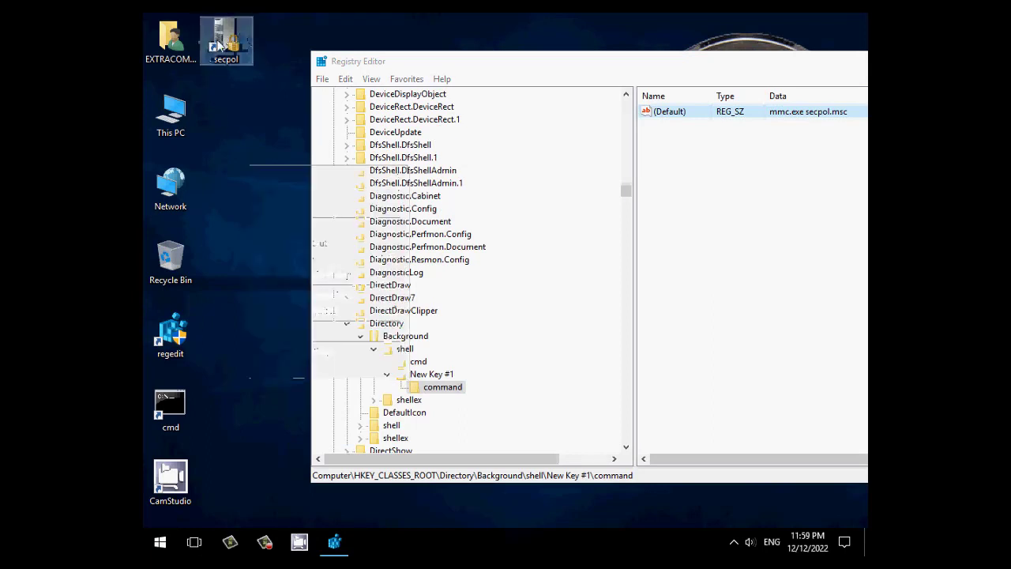
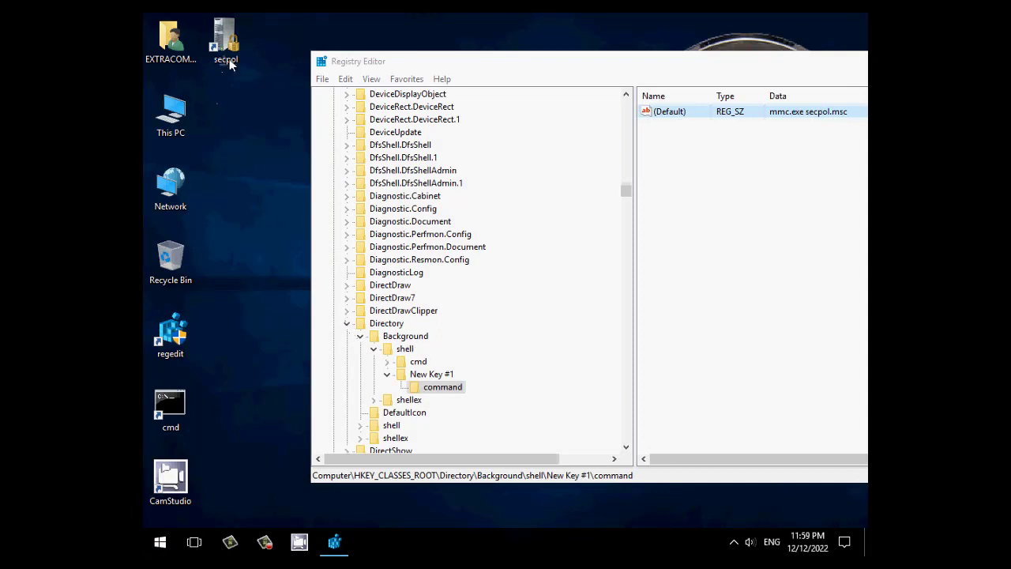
click(347, 324)
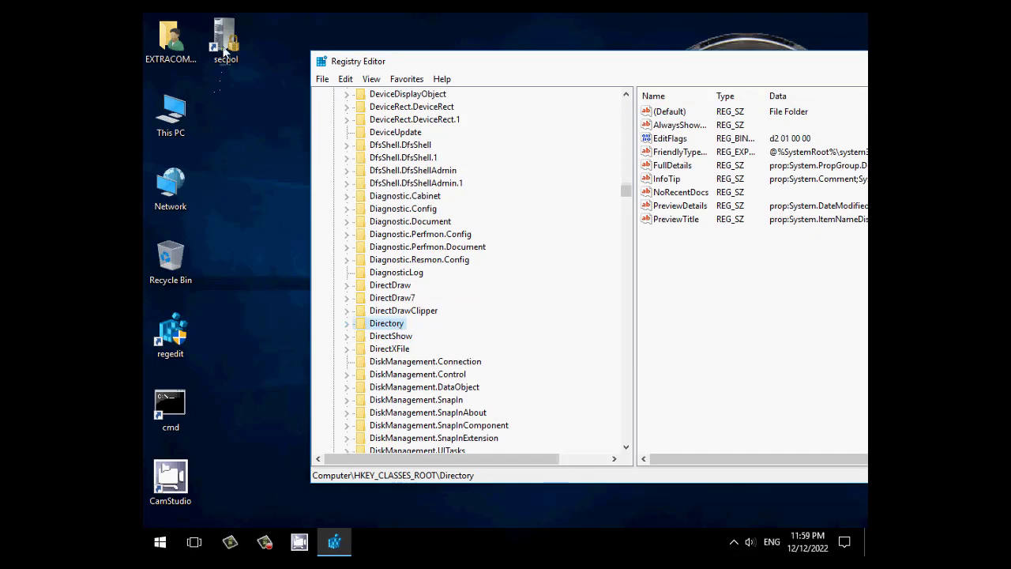
drag(224, 39, 169, 259)
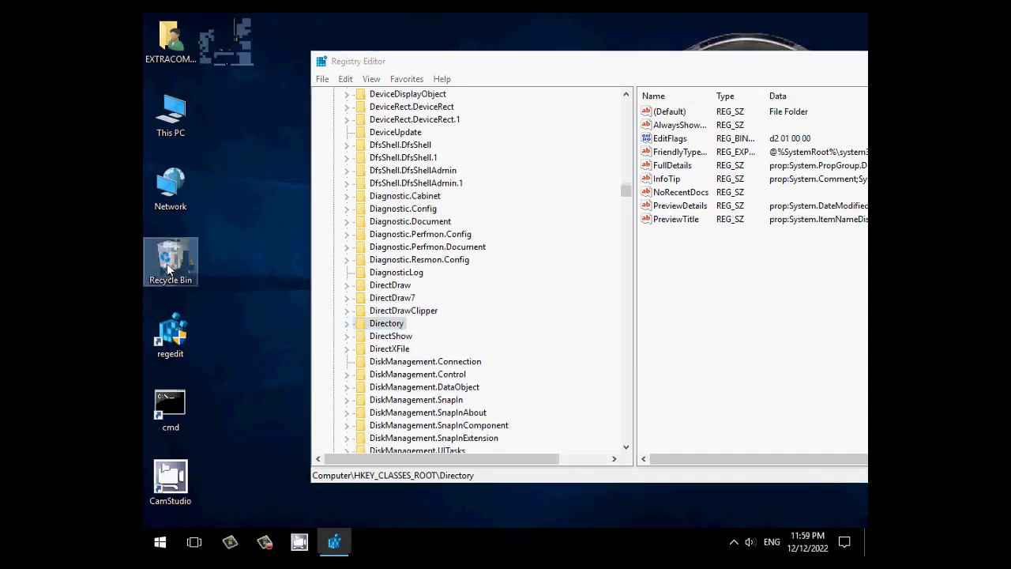
right_click(169, 256)
click(199, 277)
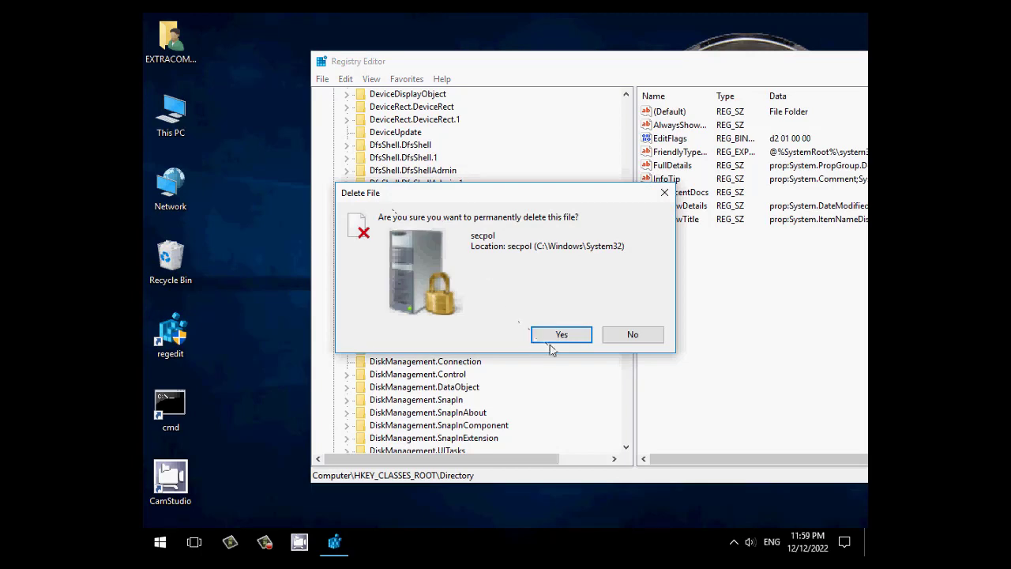
click(551, 338)
Launch Local Security Policy from the desktop's context menu without the shortcut, and close its window
right_click(237, 144)
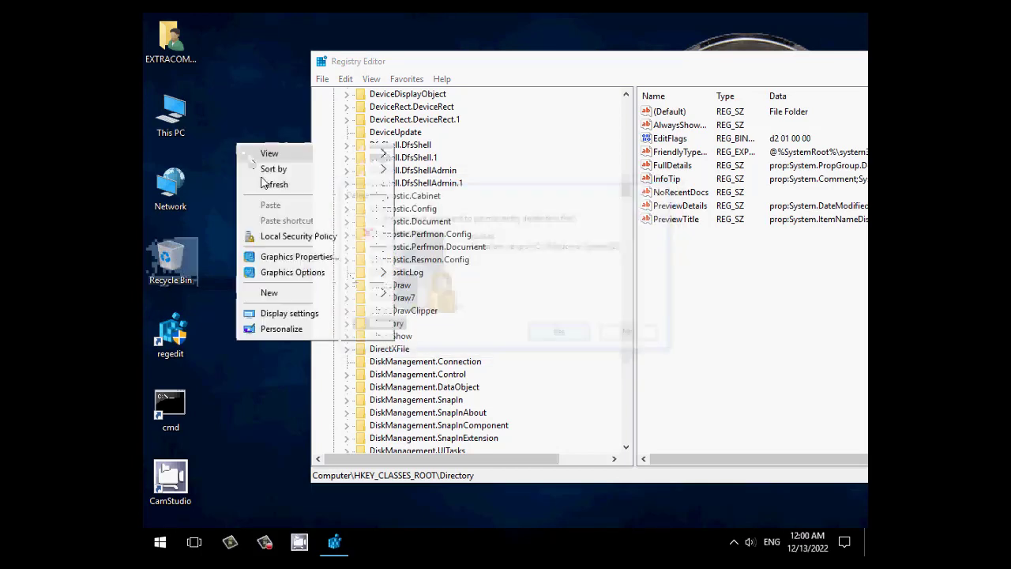
click(277, 241)
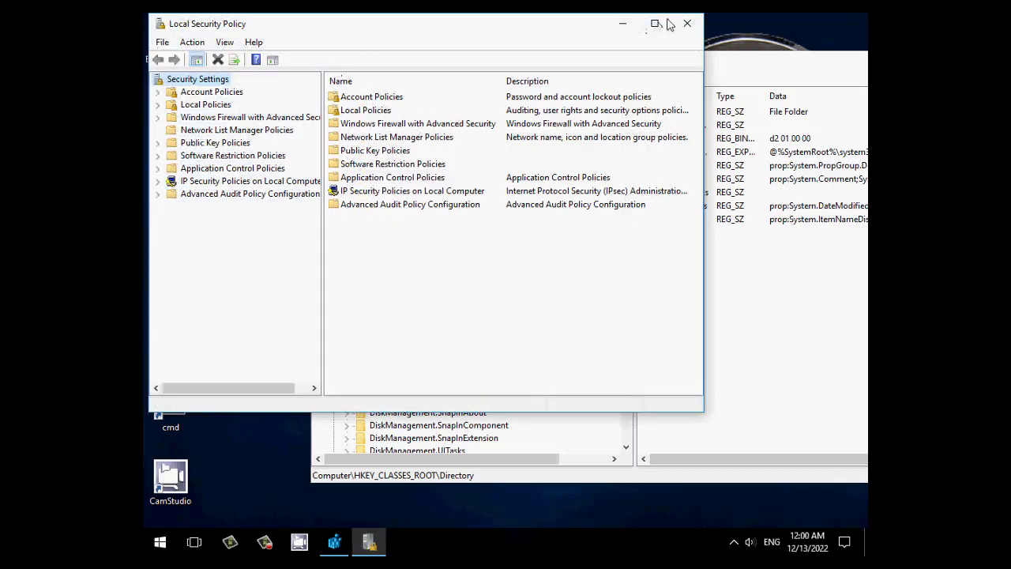
click(683, 23)
Export New Key #1 under Directory\Background\shell to the Desktop as a registration file named Local Security Policy on Desktop
double_click(387, 323)
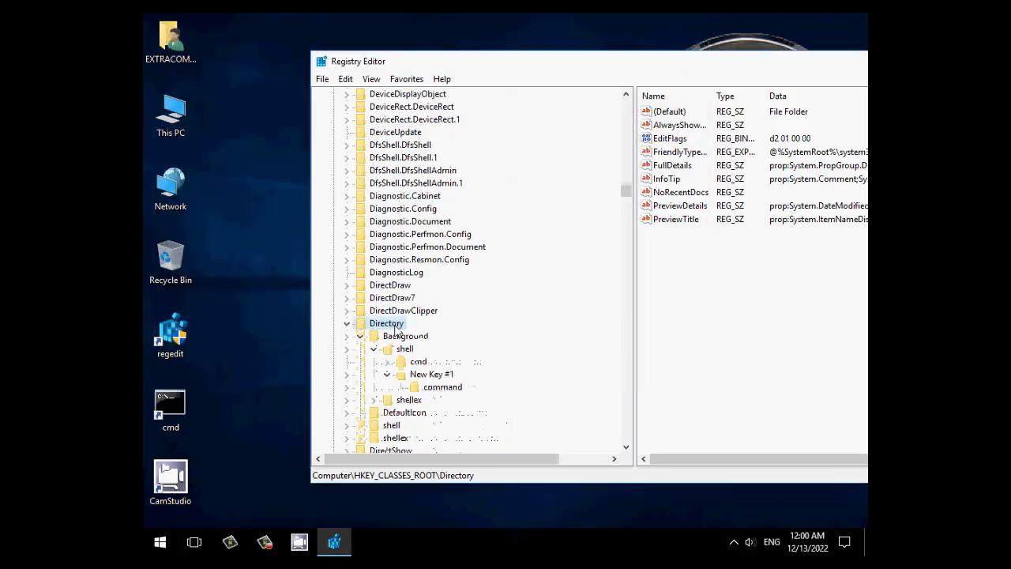
click(373, 348)
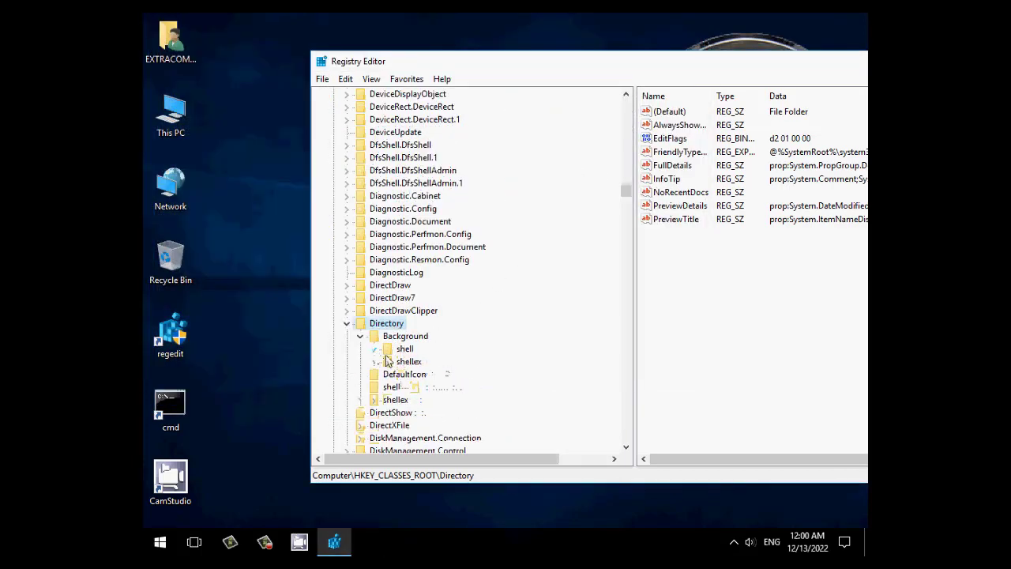
double_click(404, 350)
click(411, 374)
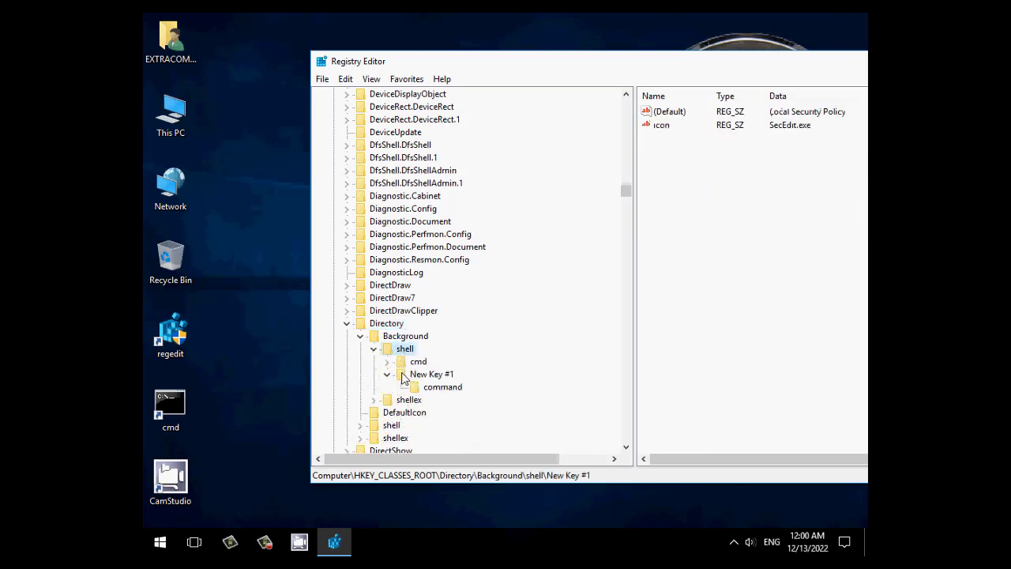
click(387, 375)
right_click(434, 380)
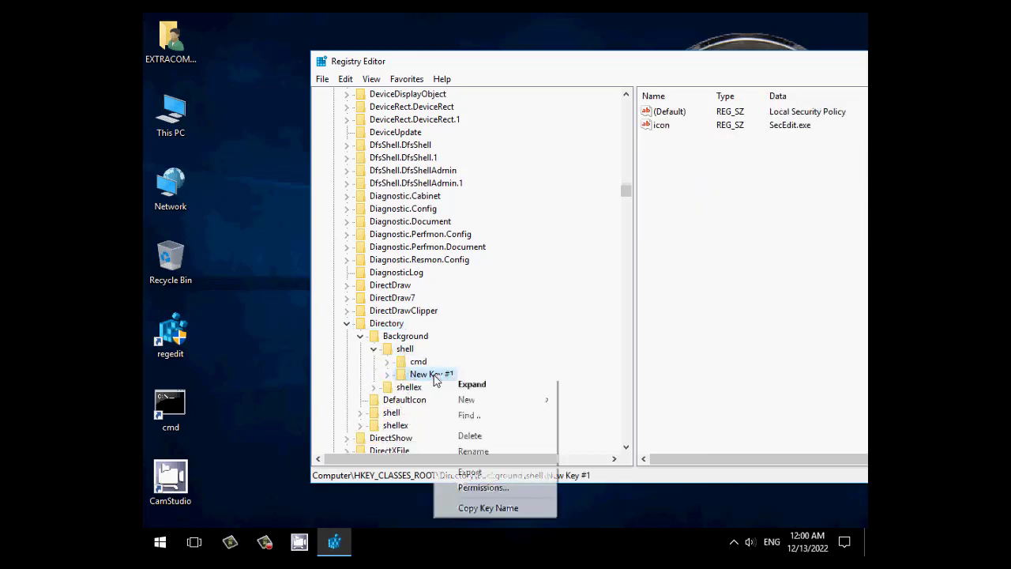
click(470, 472)
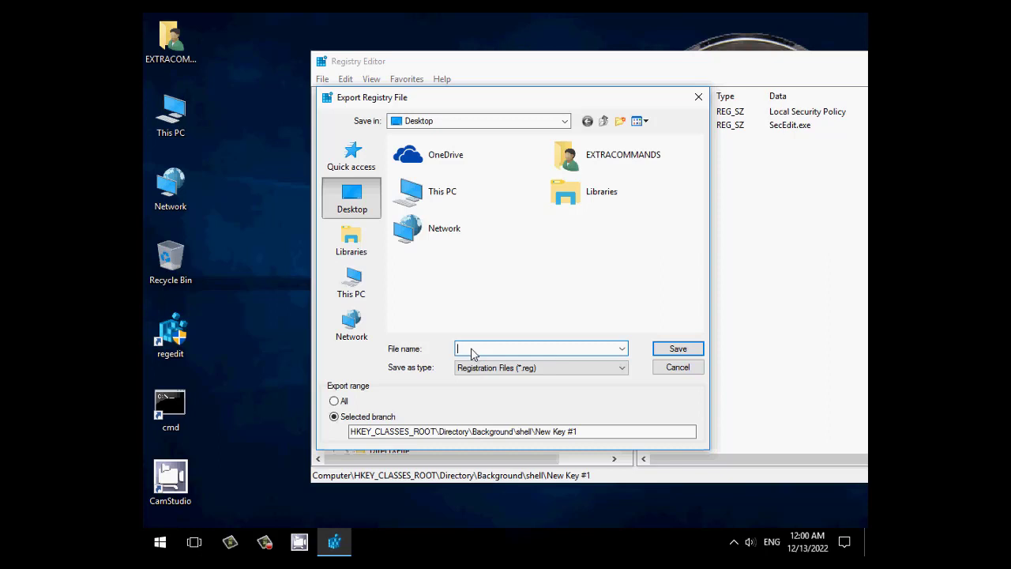
text(LS)
text(RO)
drag(474, 353, 451, 356)
text(Local Security )
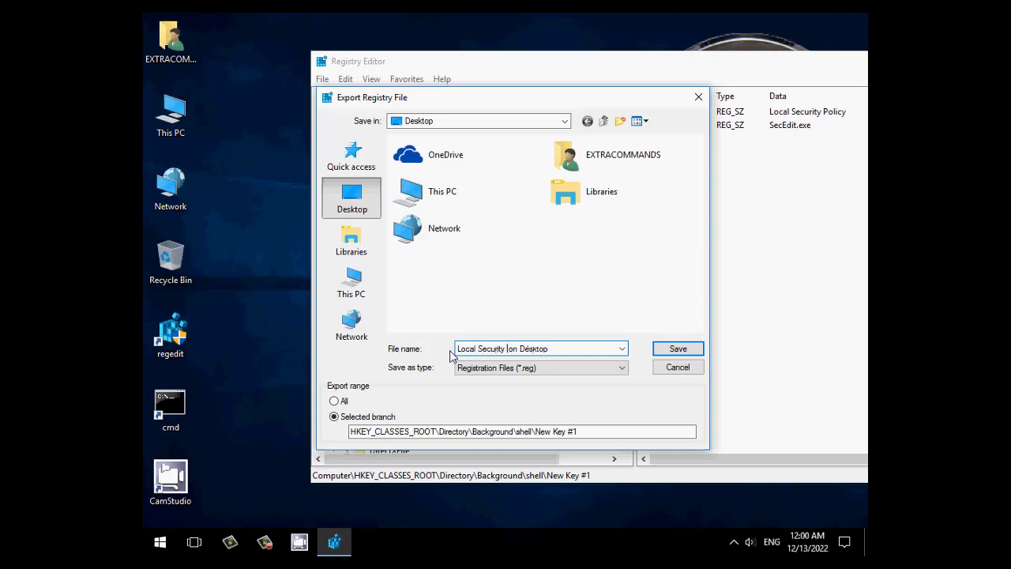
text(Policy)
key(BackSpace)
text(y)
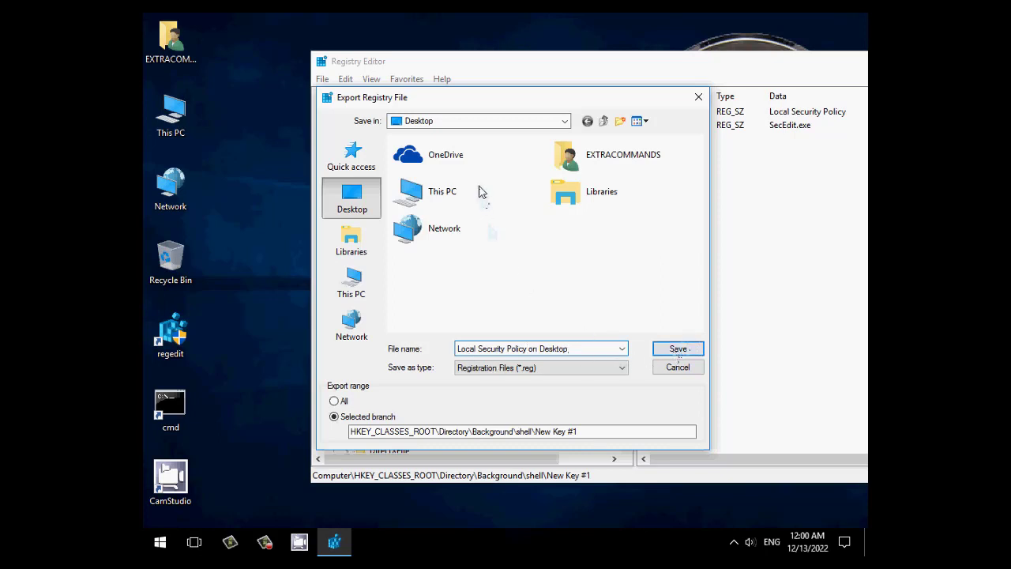
click(672, 349)
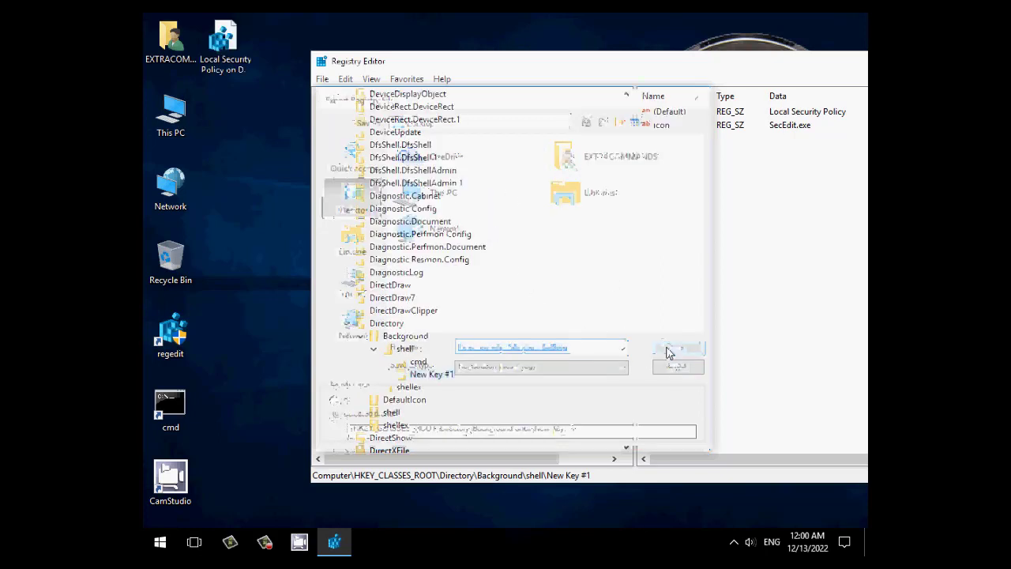
Delete New Key #1 with all its subkeys from Directory\Background\shell and close the Registry Editor
right_click(423, 375)
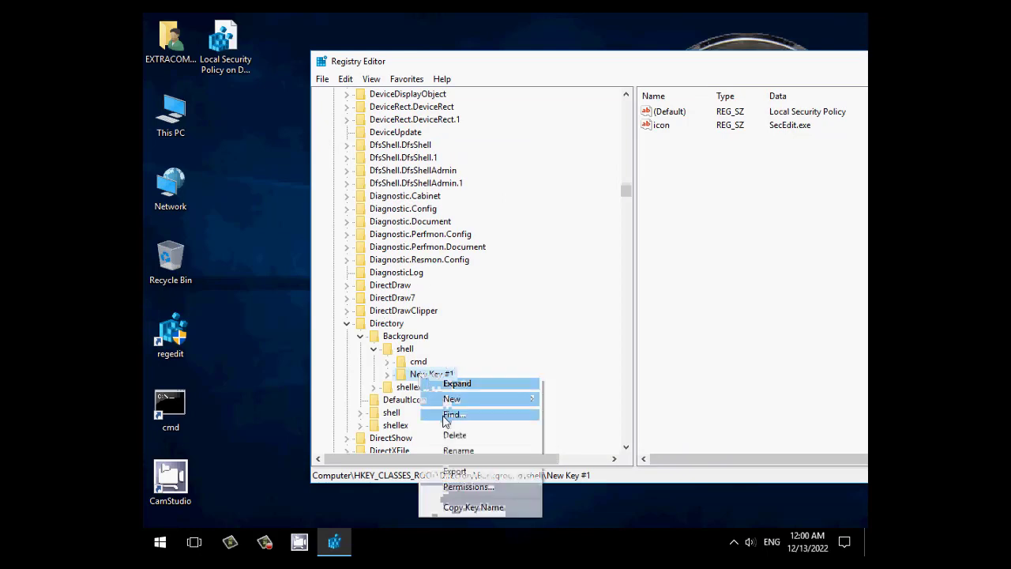
click(455, 436)
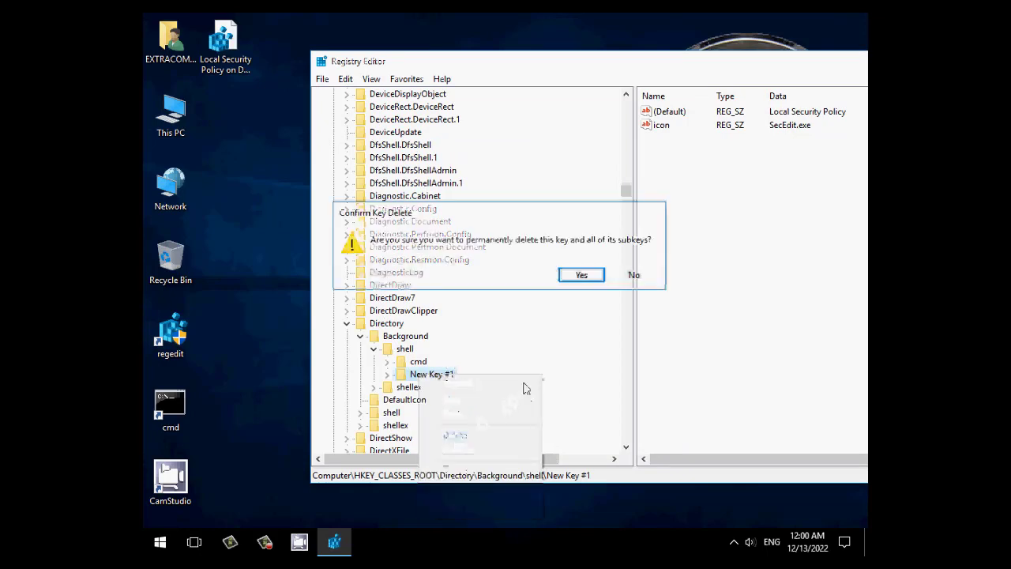
click(580, 274)
double_click(328, 62)
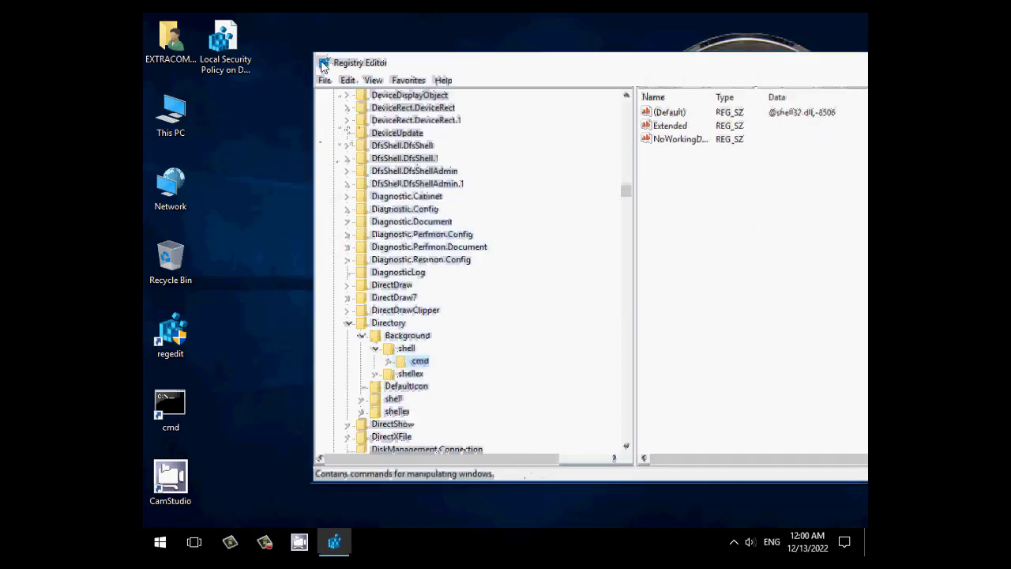
Refresh the desktop and import the Local Security Policy on Desktop.reg file into the registry
right_click(353, 85)
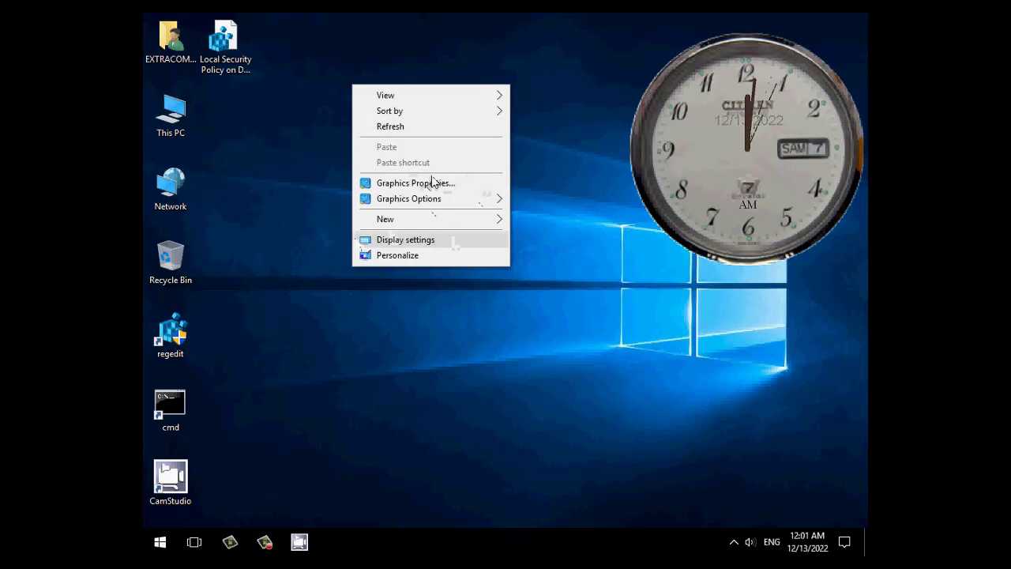
click(391, 126)
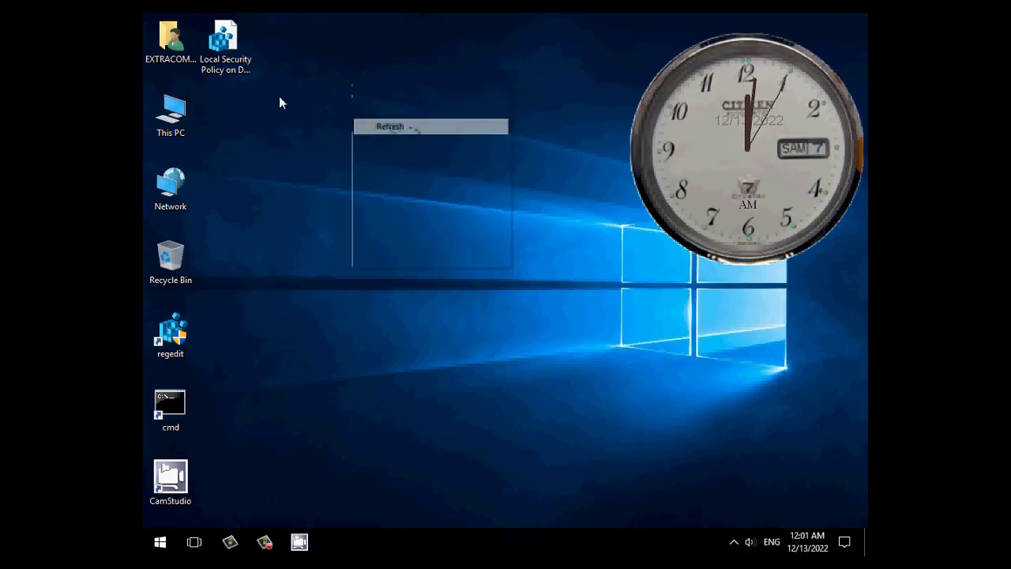
click(225, 41)
double_click(221, 44)
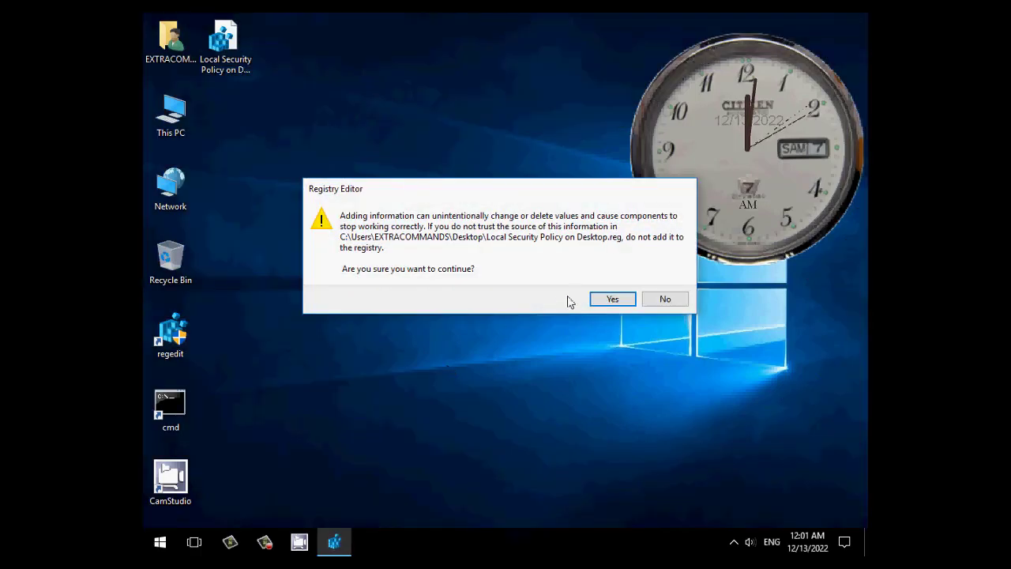
click(613, 299)
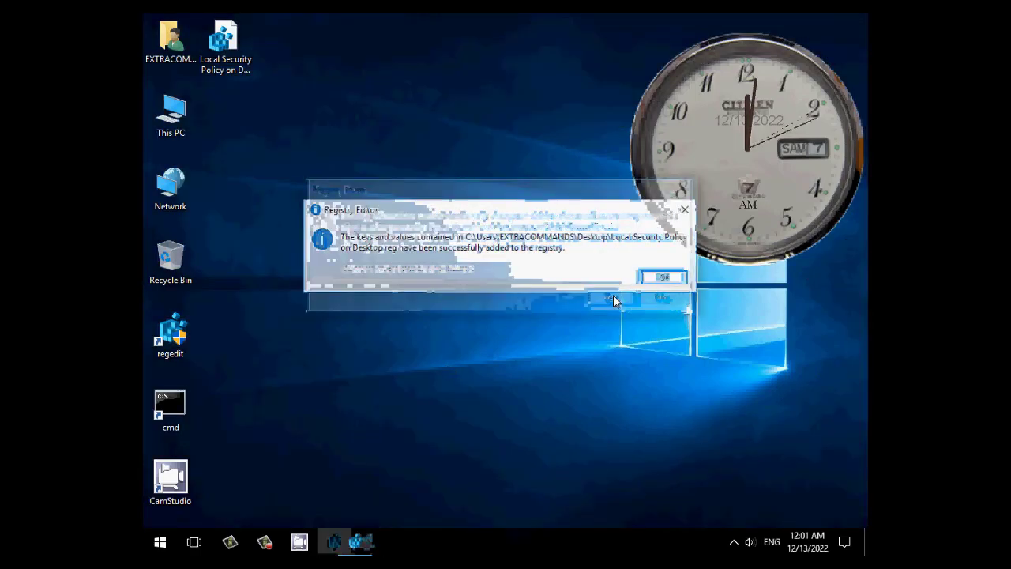
click(659, 278)
Test the imported context menu entry by launching Local Security Policy from the desktop, and close its window
right_click(346, 107)
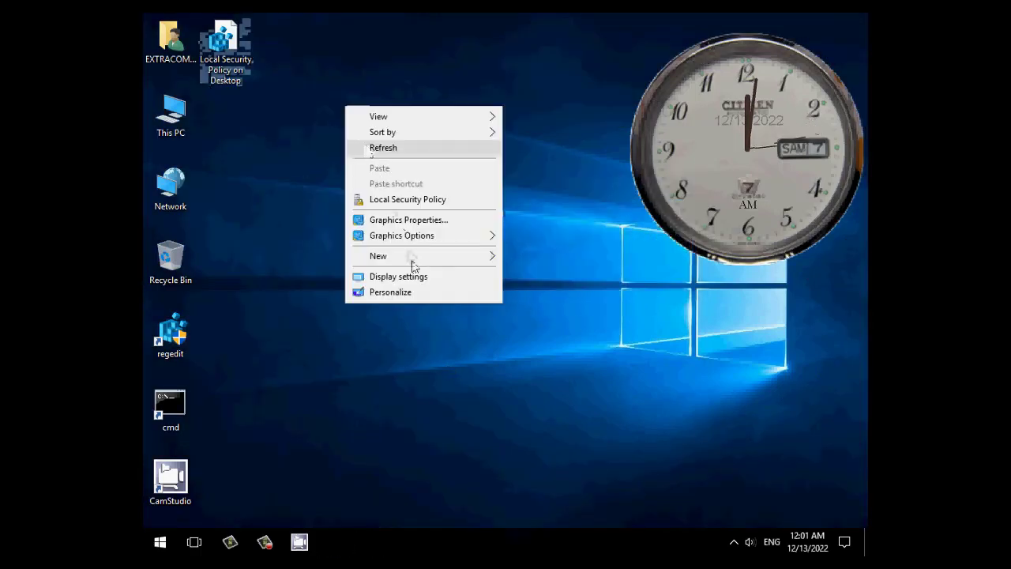
click(427, 200)
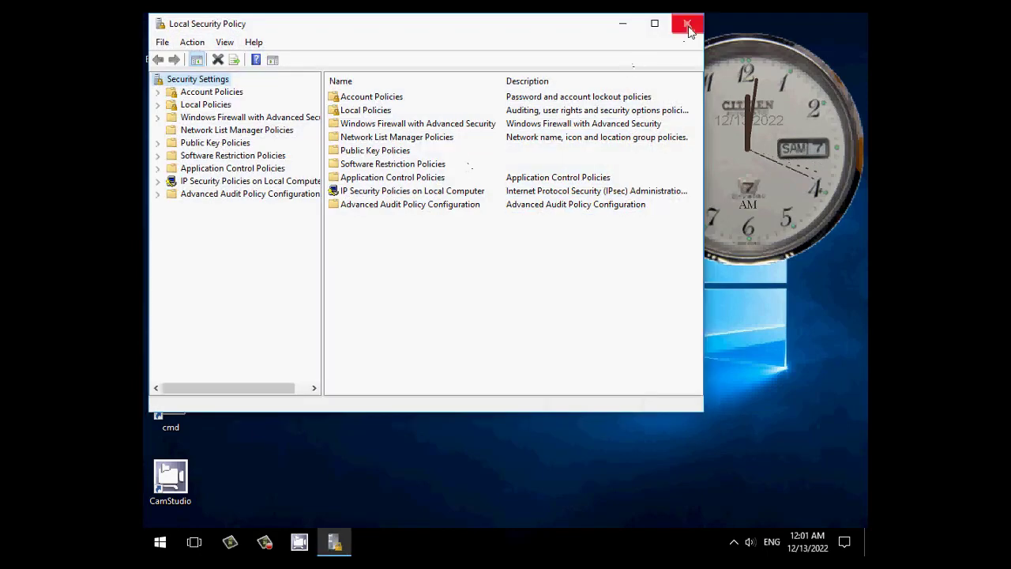
click(688, 26)
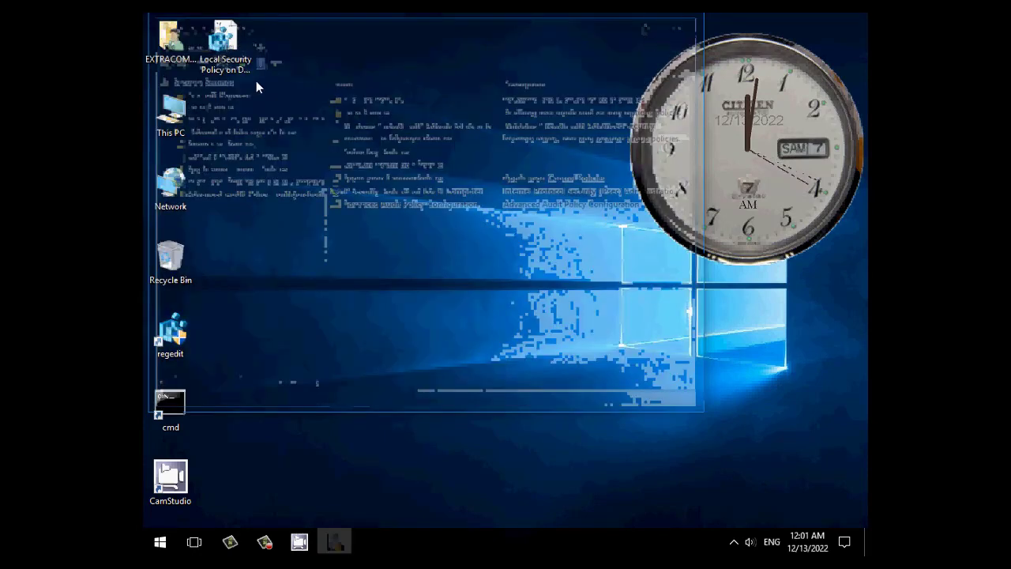
Move the exported registry file's icon away from the other desktop icons and check the desktop's context menu entry
drag(234, 43, 300, 137)
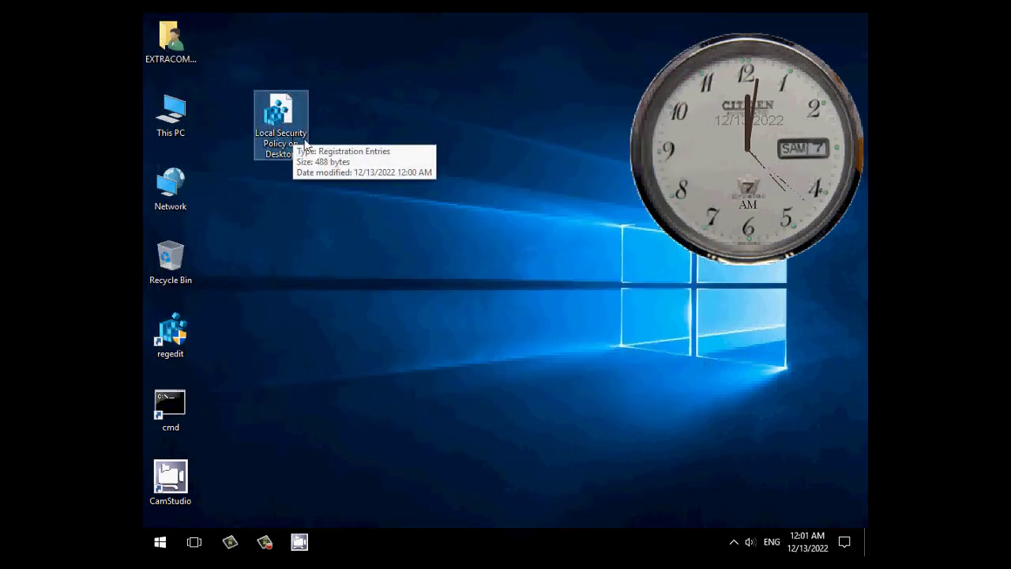
right_click(373, 143)
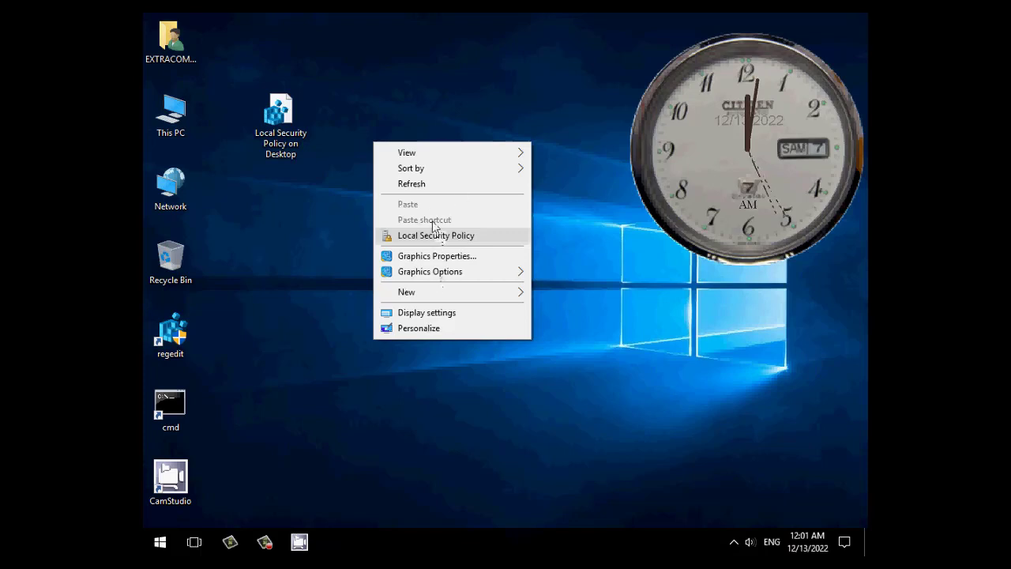
click(329, 225)
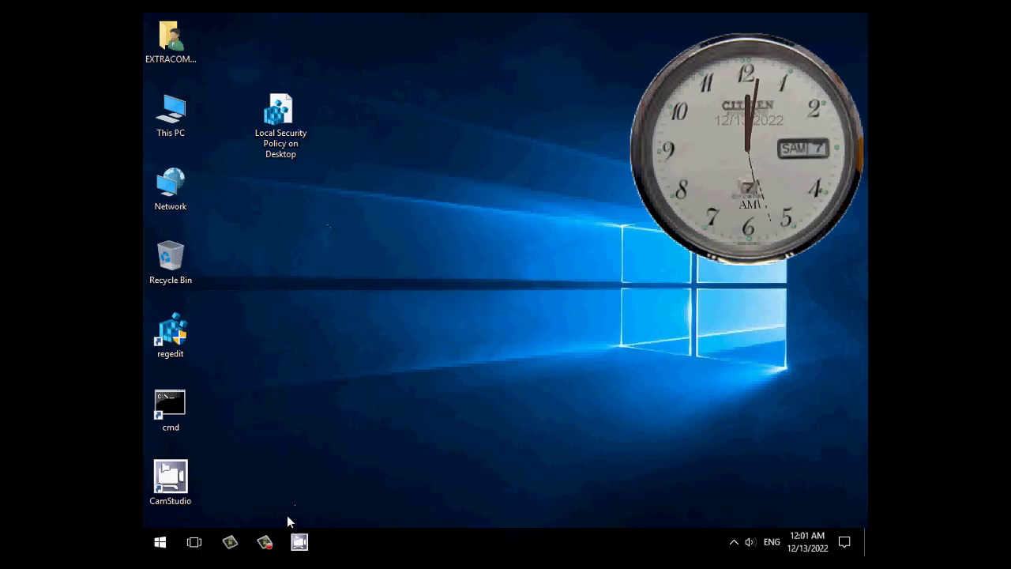
Reopen the Registry Editor and review the (Default) and icon values of New Key #1 under Directory\Background\shell
double_click(174, 336)
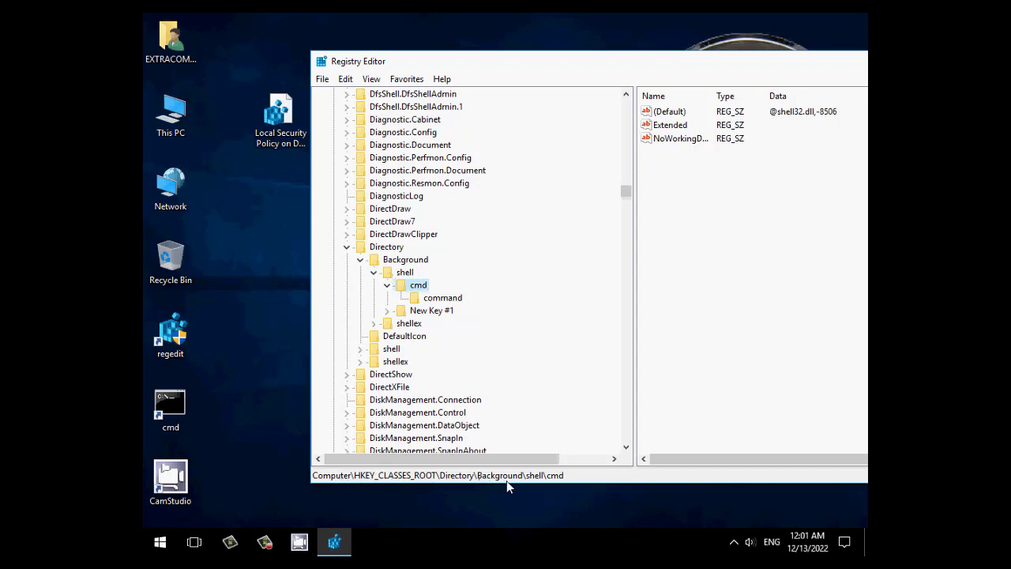
click(386, 285)
right_click(402, 276)
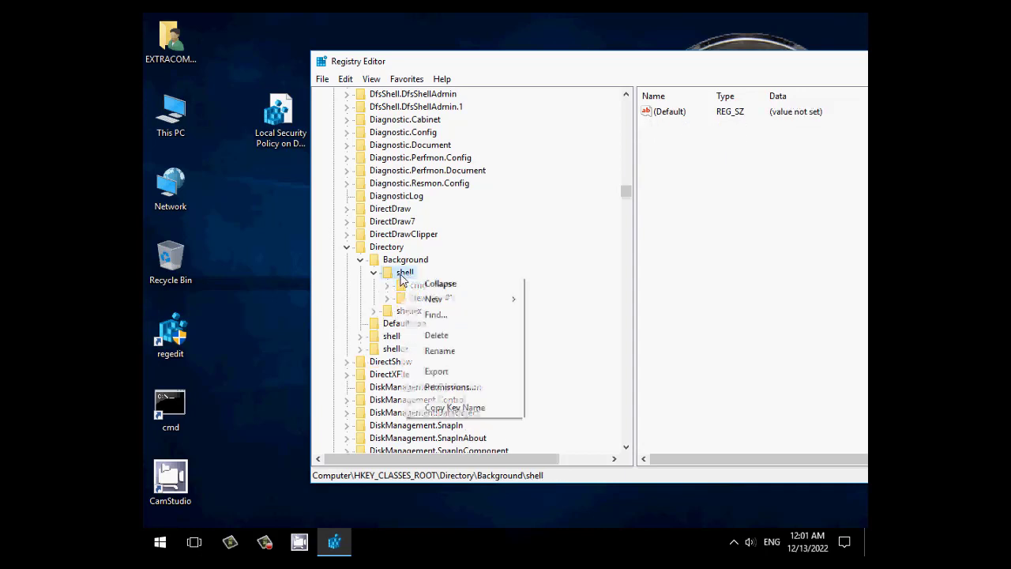
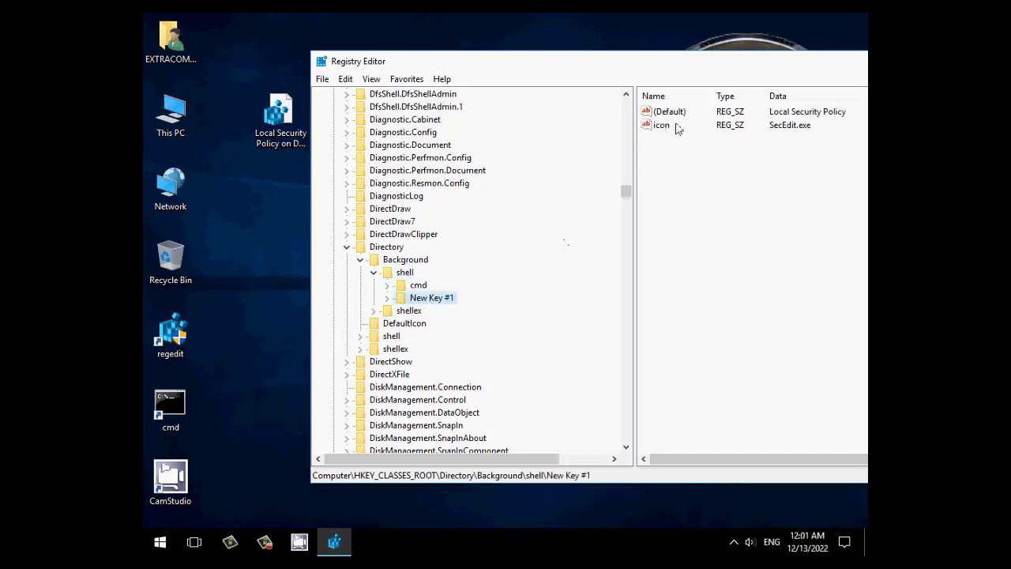
right_click(229, 247)
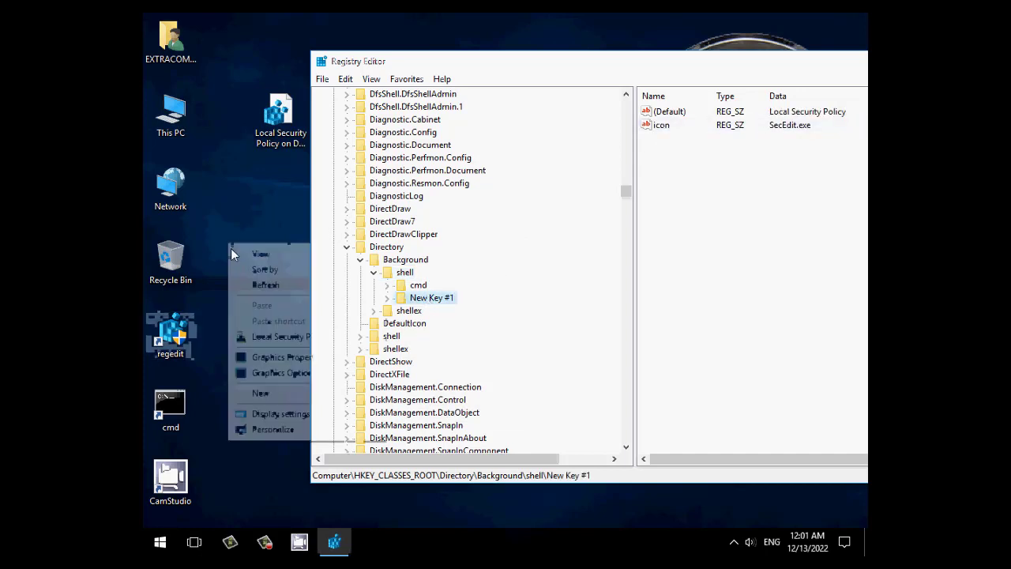
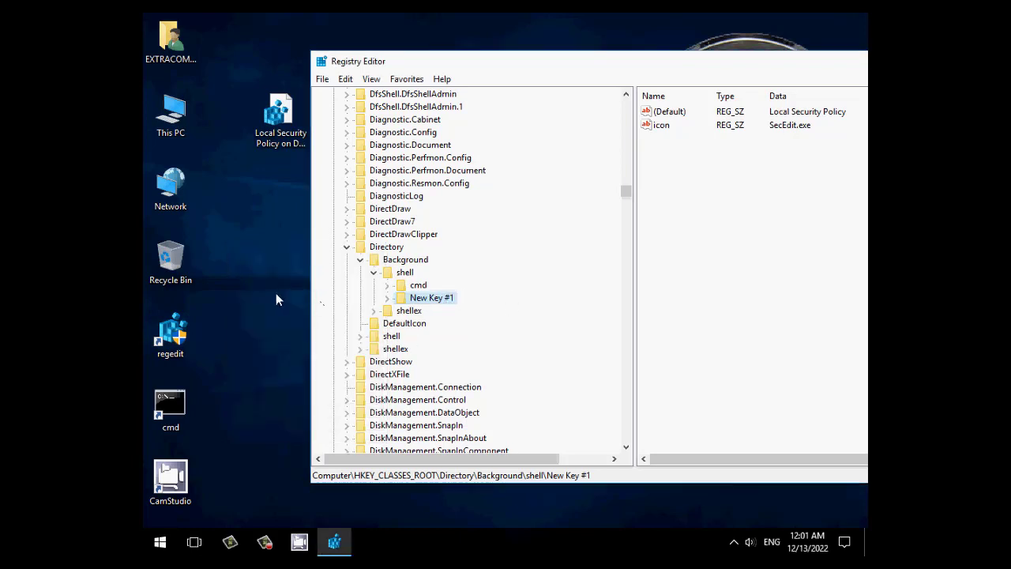
click(675, 115)
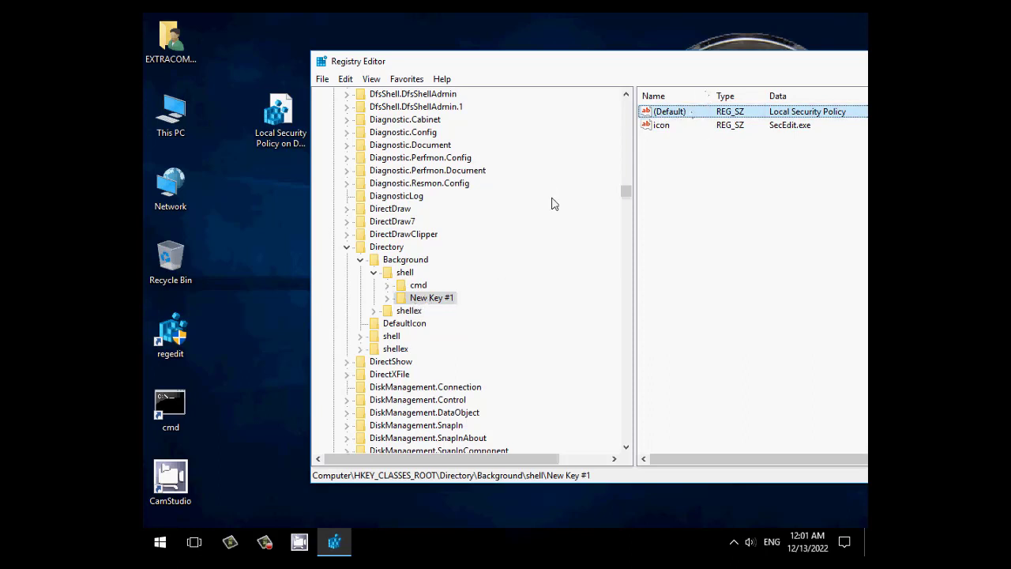
Rename New Key #1 under Directory\Background\shell to LSP
right_click(437, 303)
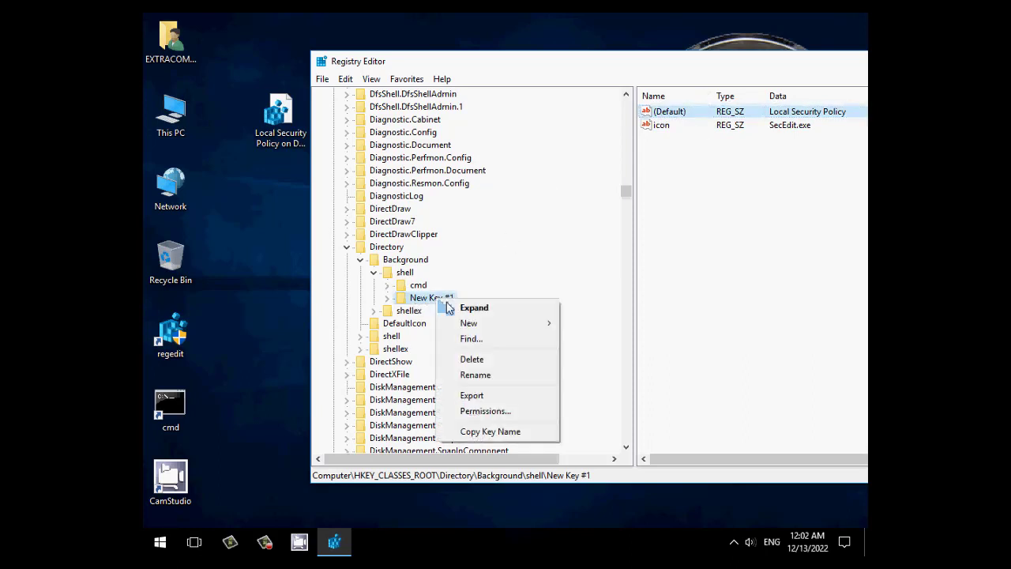
click(474, 375)
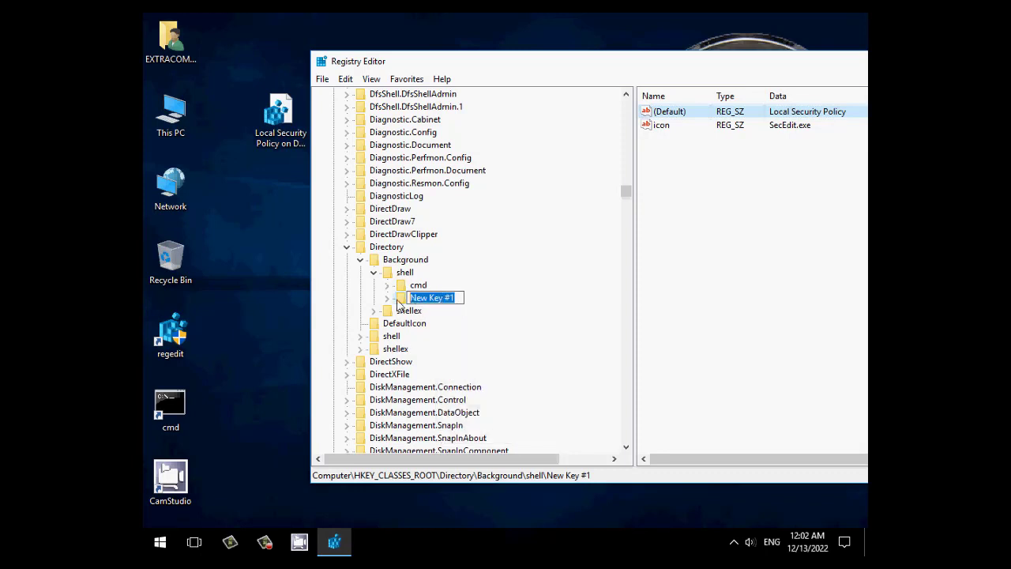
text(L)
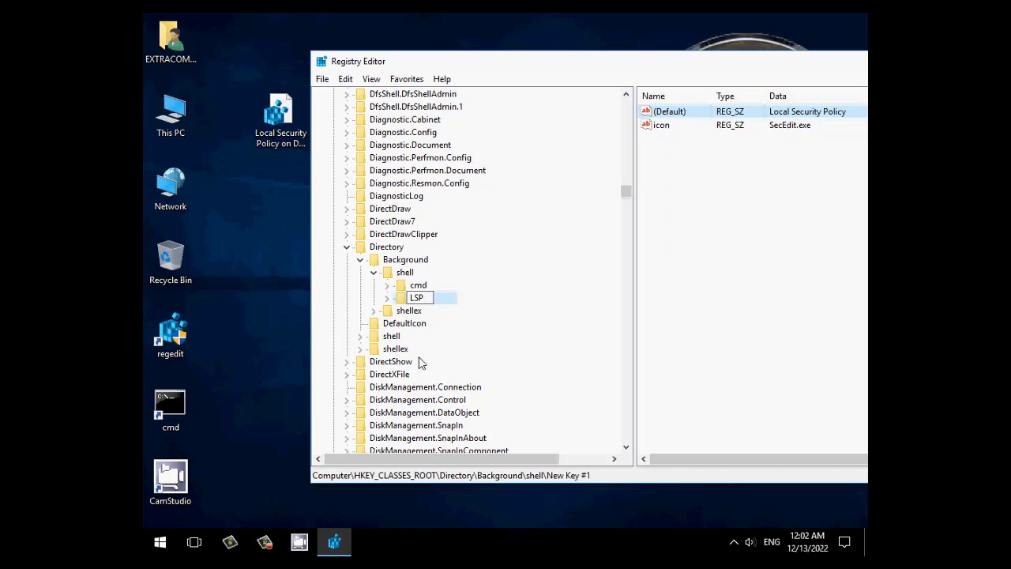
text(SP)
key(Return)
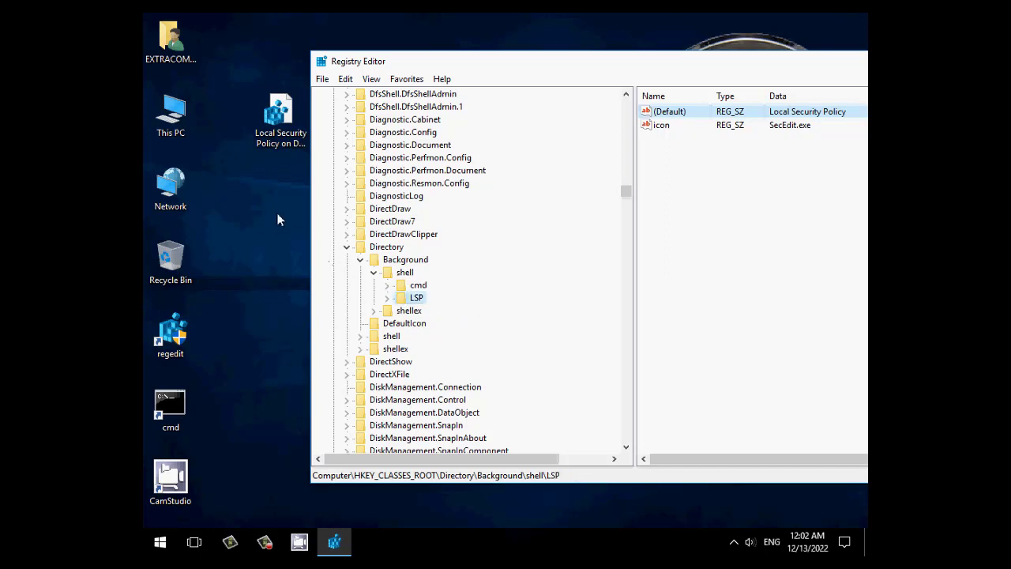
Test the renamed key by launching Local Security Policy from the desktop's context menu, and close its window
right_click(255, 204)
click(281, 292)
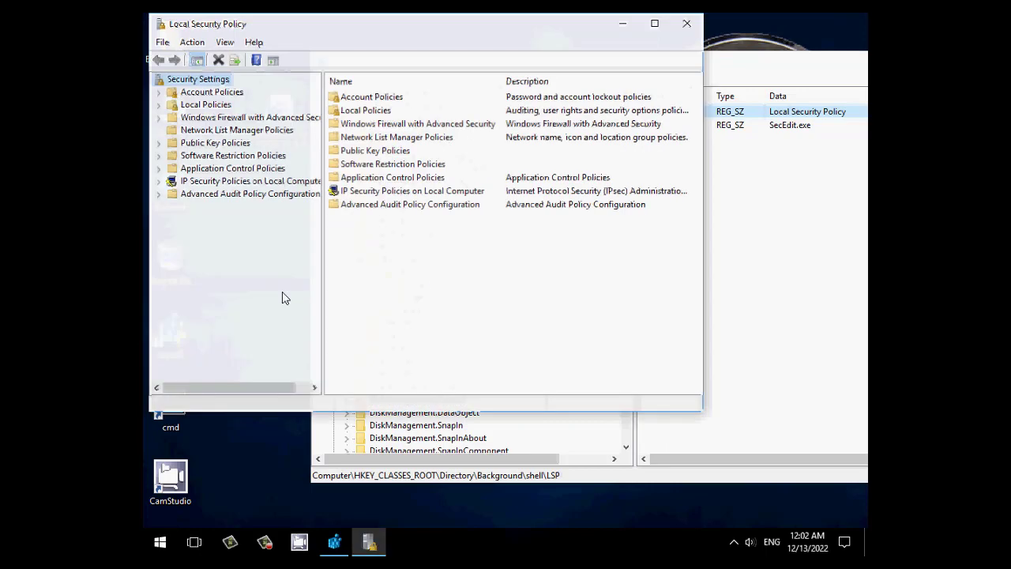
click(684, 24)
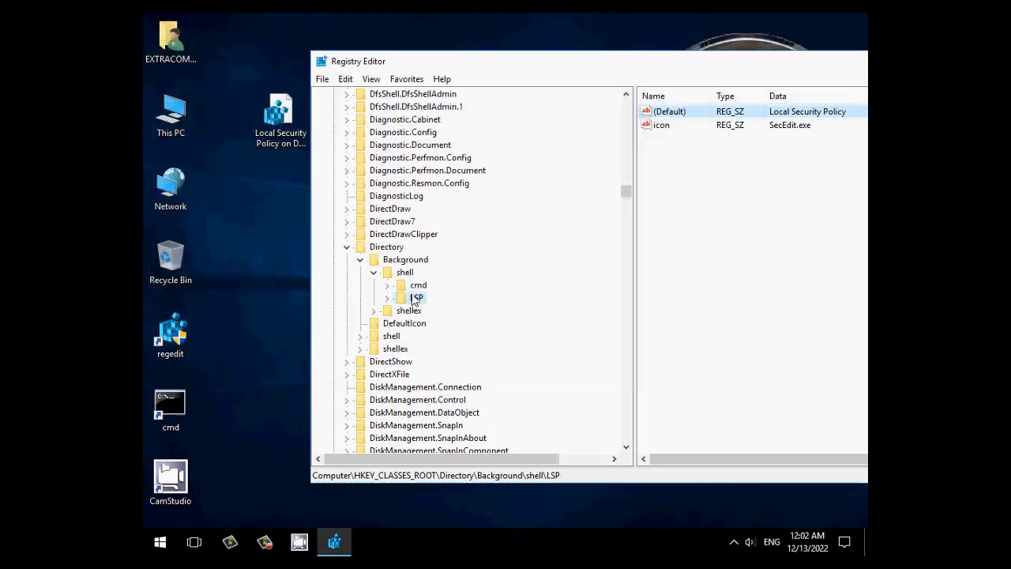
Review the (Default) and icon values of the LSP key and compare them with the desktop's context menu entry
click(670, 111)
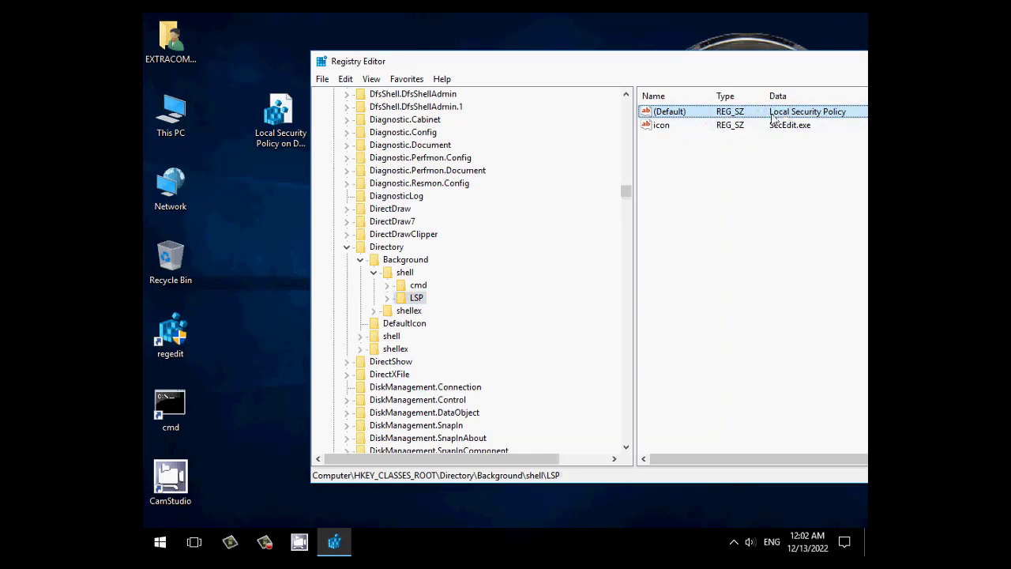
click(665, 126)
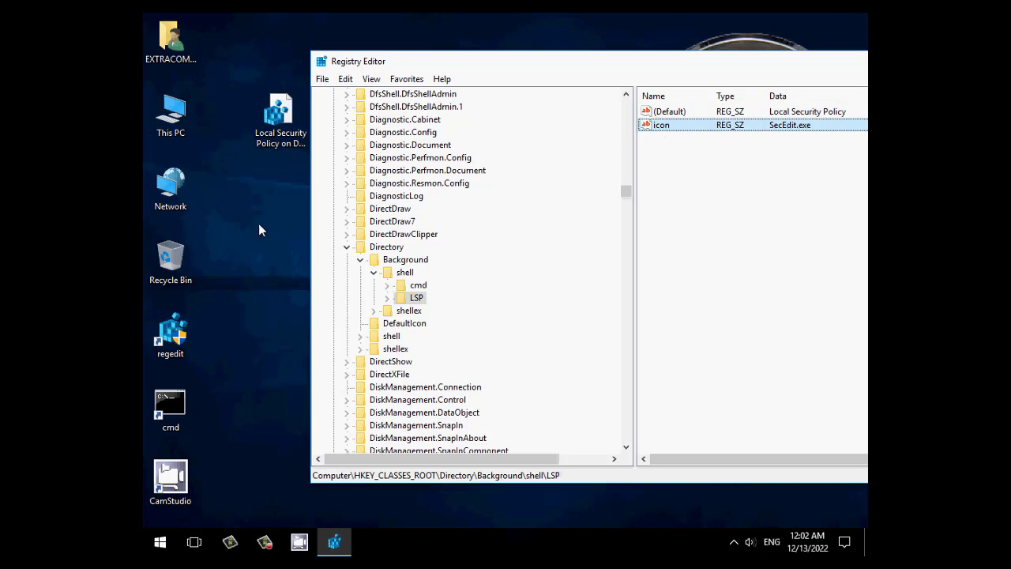
right_click(270, 247)
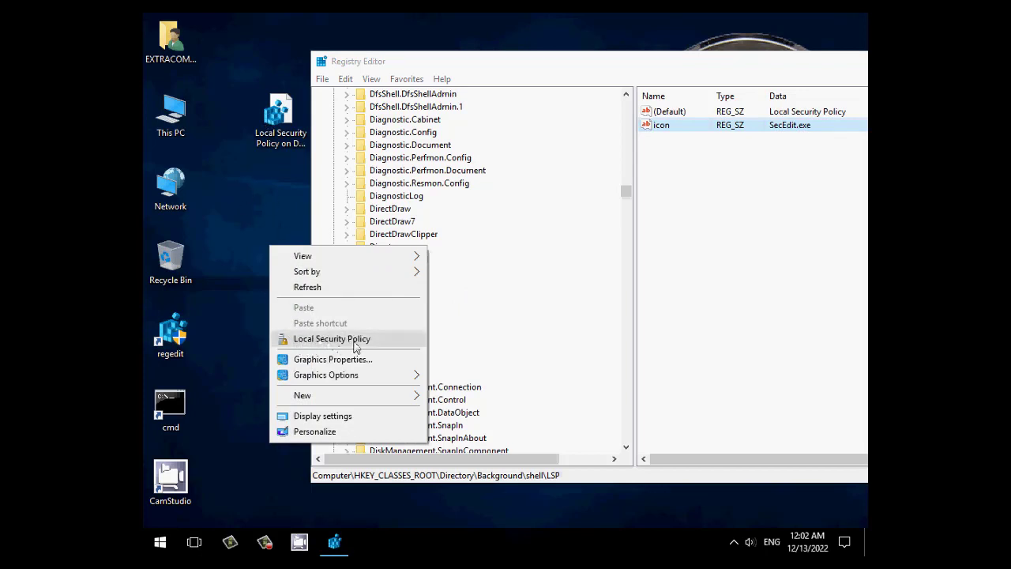
click(304, 287)
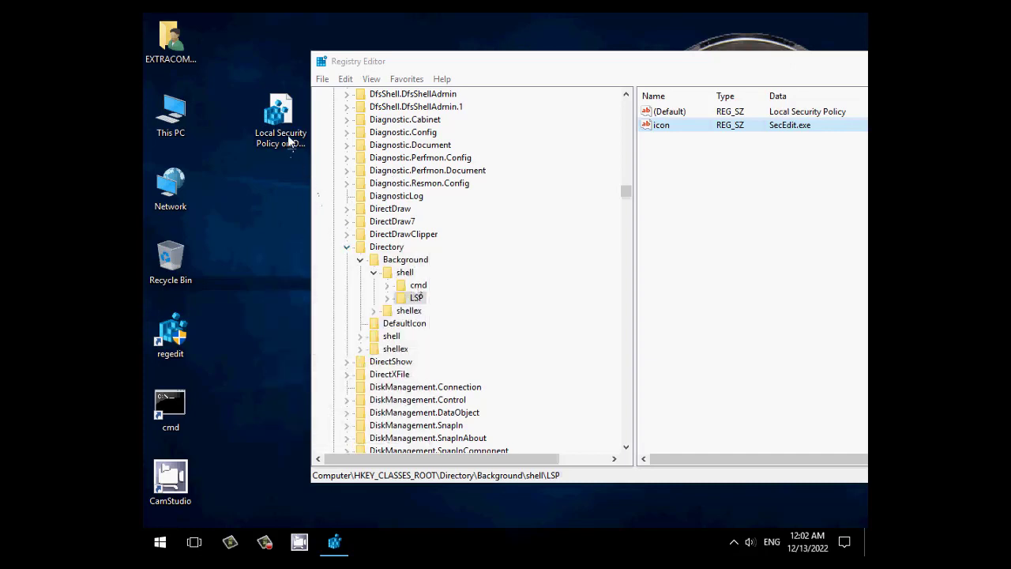
Delete the old Local Security Policy on Desktop registry file from the desktop and empty the Recycle Bin
click(281, 118)
drag(281, 118, 171, 259)
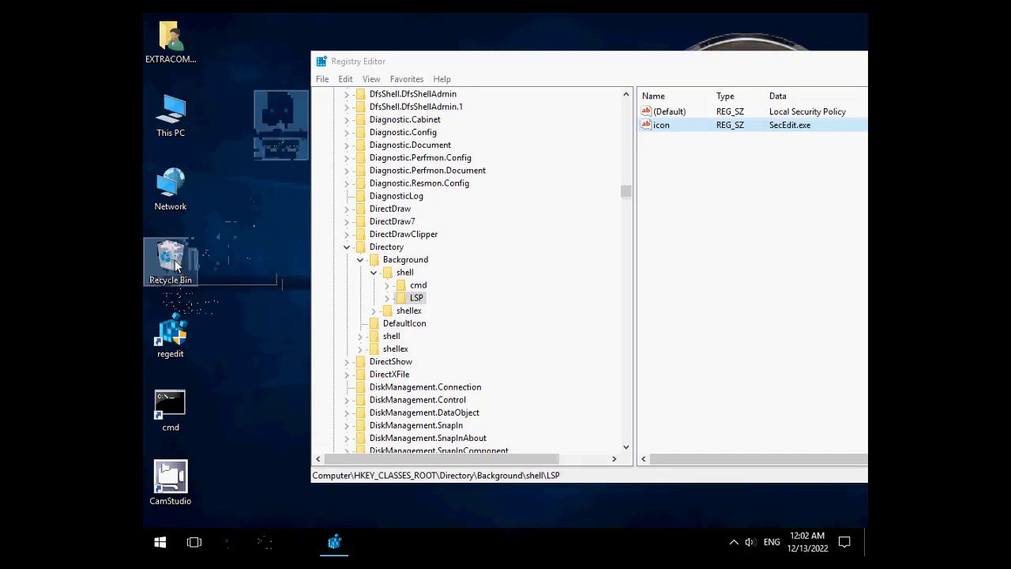
right_click(176, 254)
click(286, 280)
click(553, 335)
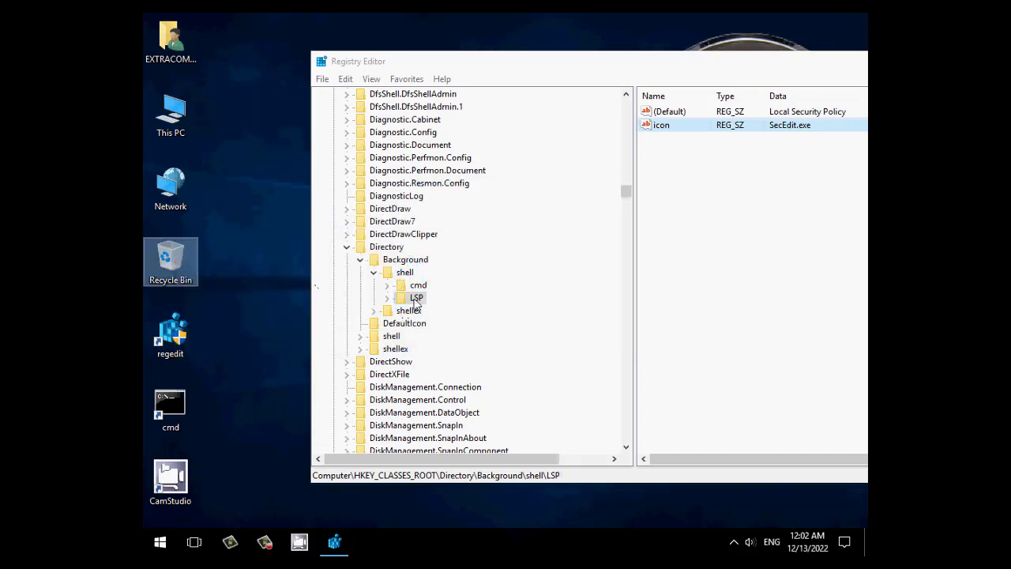
Export the LSP key to the desktop as a registration file named LSP on Desktop
right_click(416, 299)
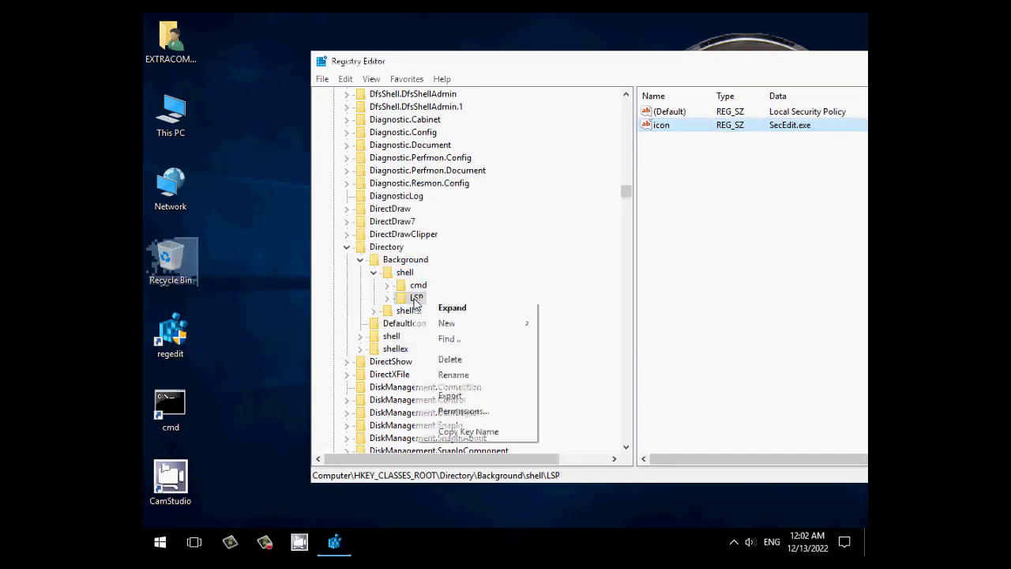
click(450, 395)
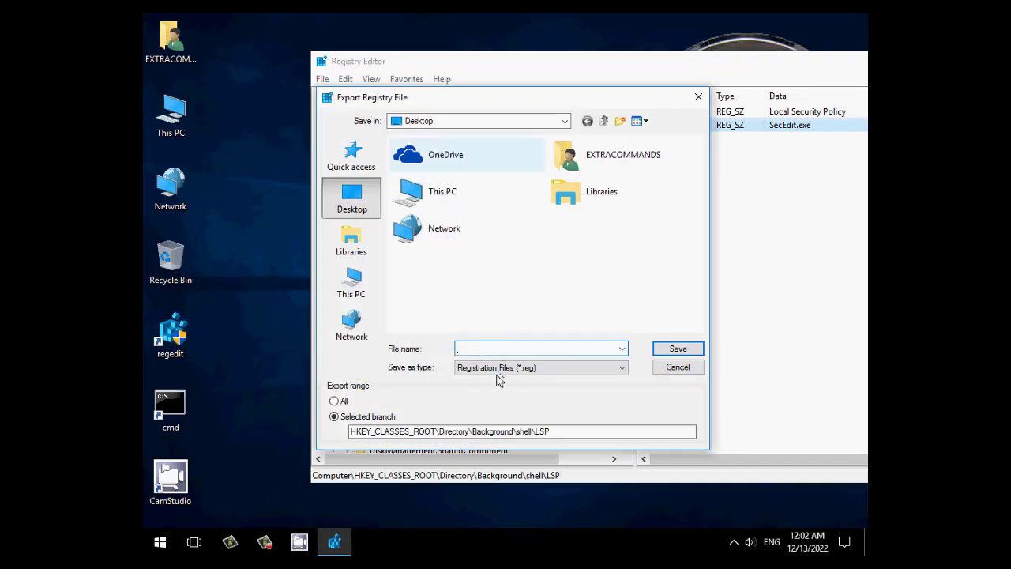
text(LSP on Desktop)
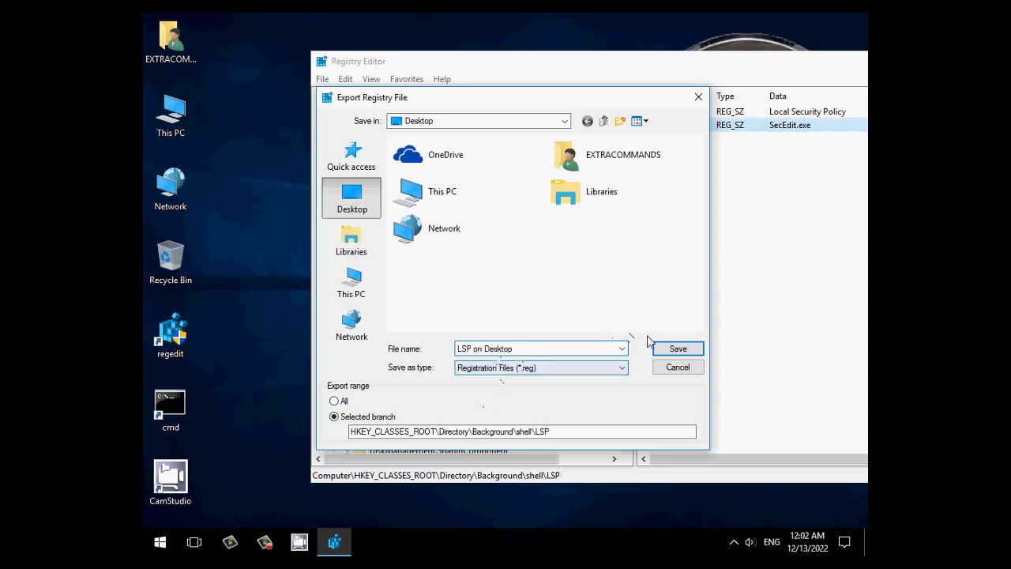
click(671, 350)
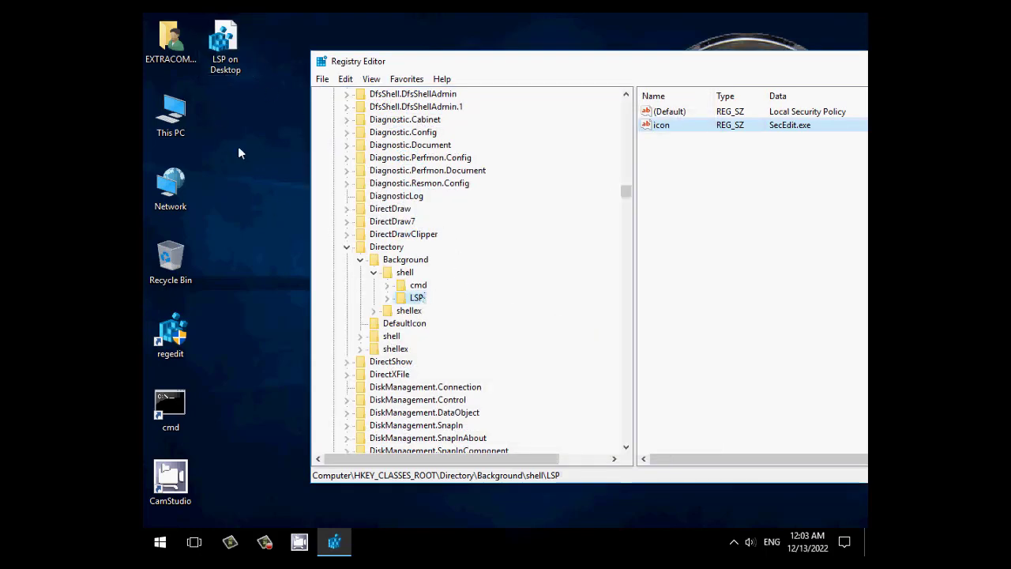
Show the desktop and create a new Windows Command Script file on it
key(super+d)
right_click(327, 112)
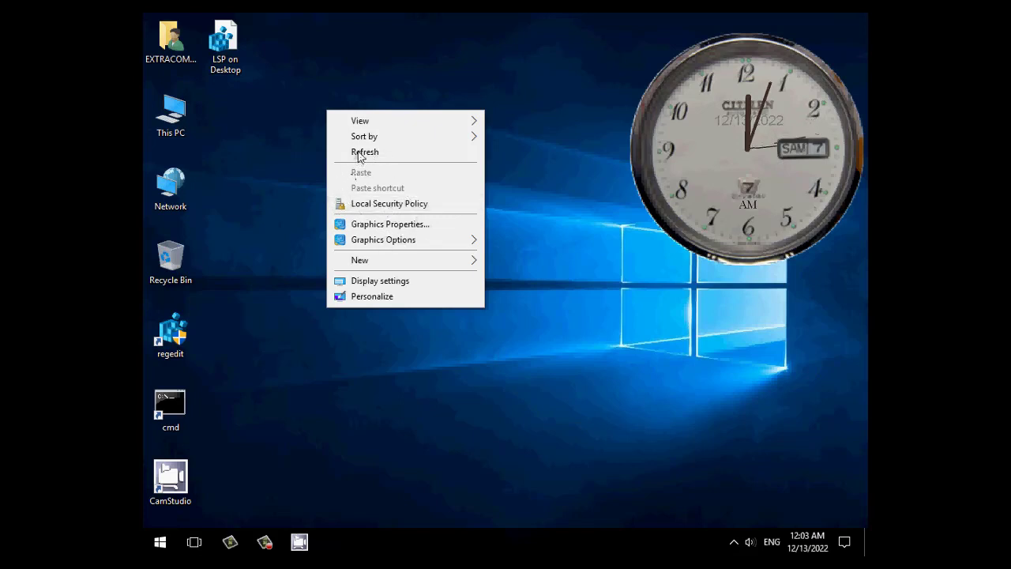
click(303, 171)
right_click(394, 185)
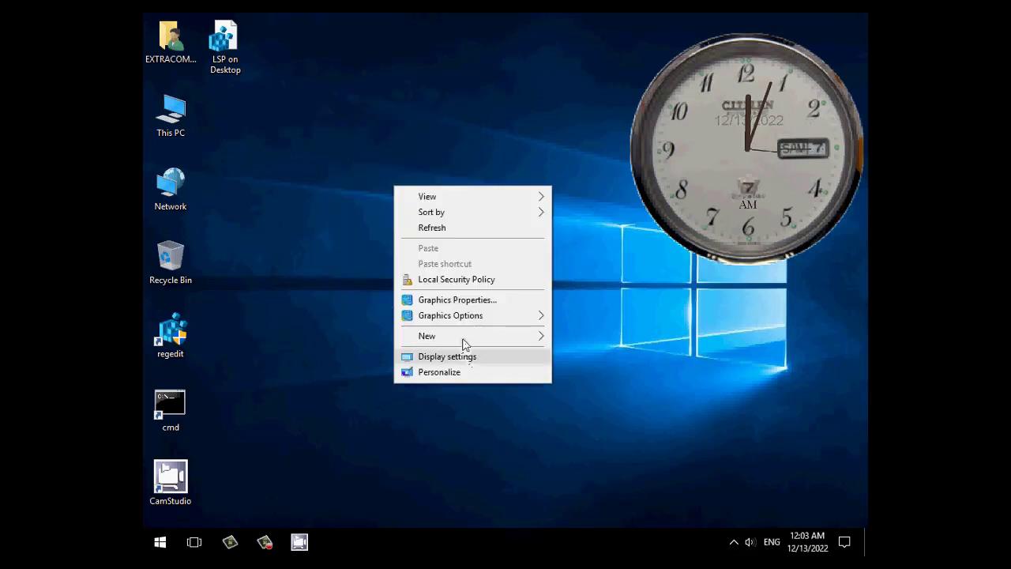
mouse_move(474, 338)
click(587, 388)
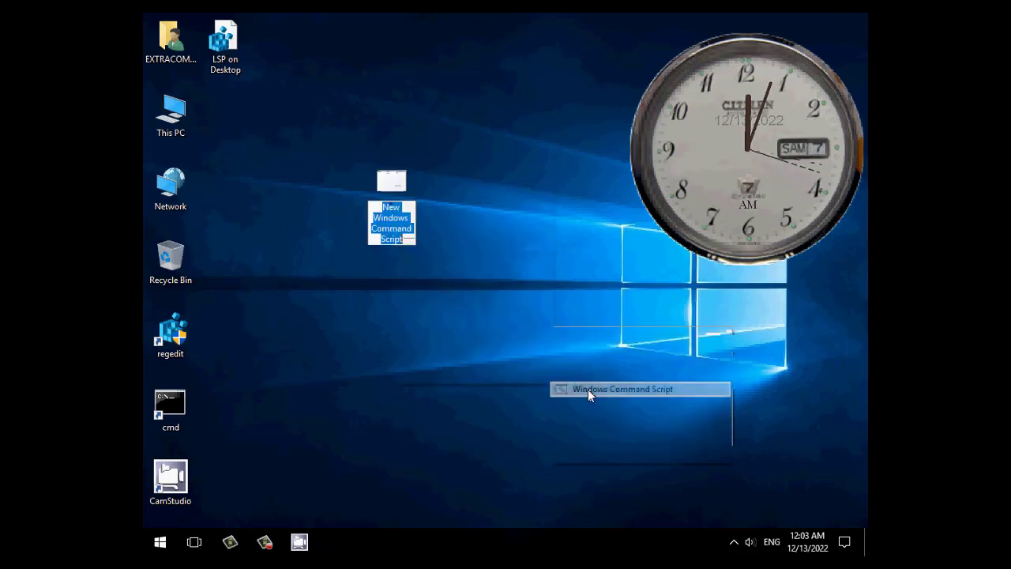
right_click(393, 187)
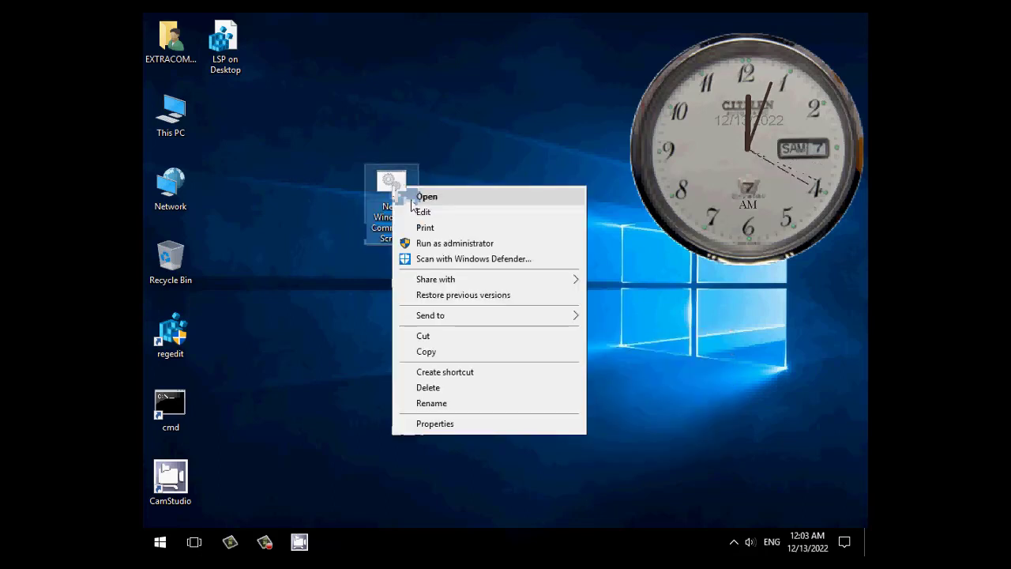
click(336, 112)
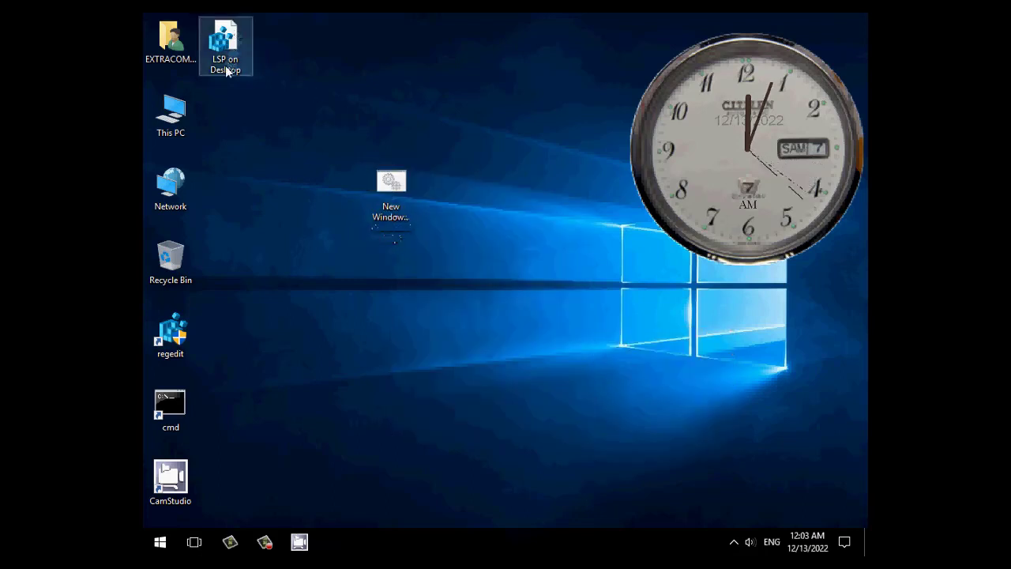
Copy the name of the LSP on Desktop file and rename the new command script as LSP on Desktop Delete
click(226, 69)
right_click(225, 66)
key(super+c)
click(263, 111)
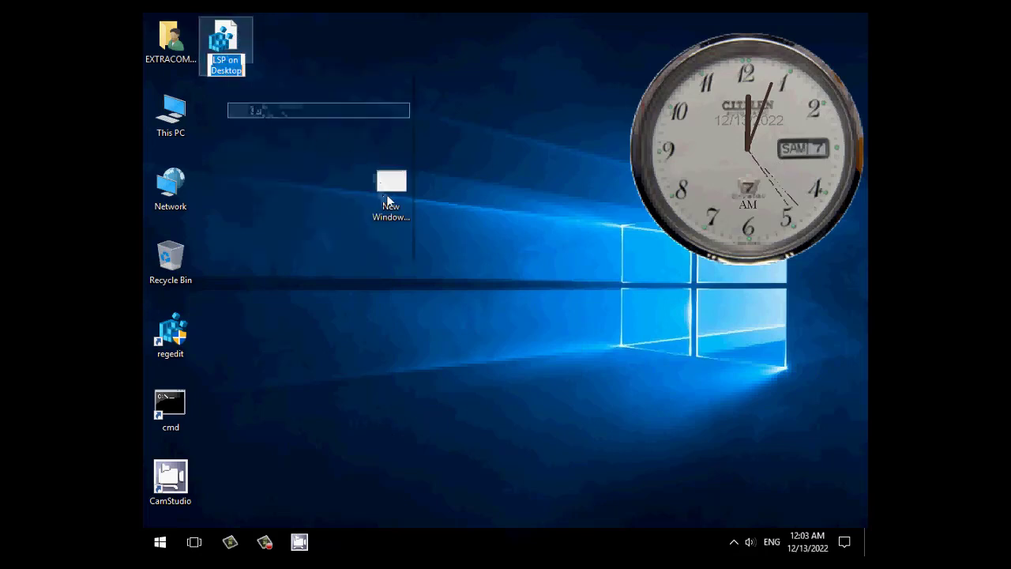
click(392, 218)
click(392, 219)
right_click(393, 215)
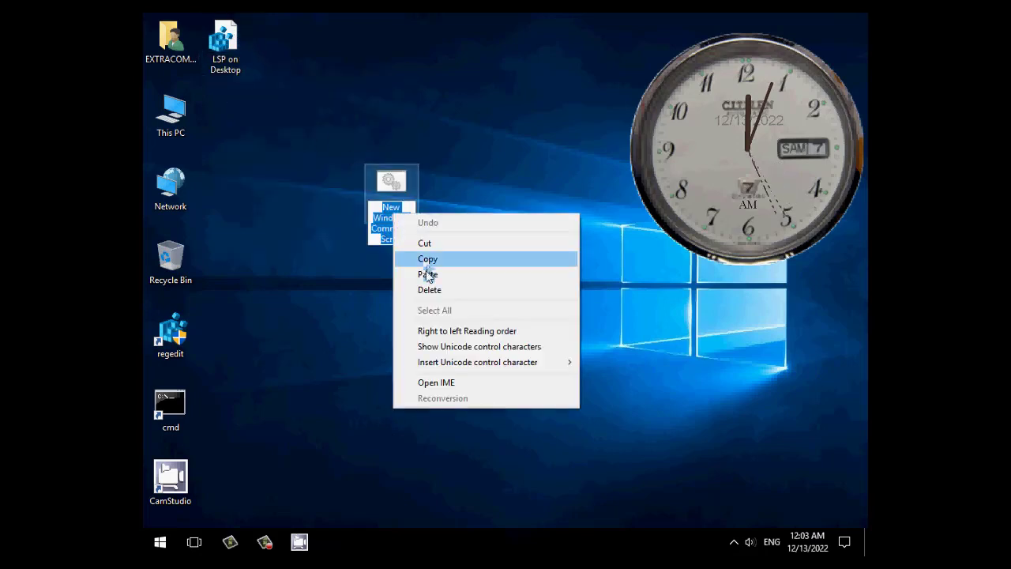
click(427, 274)
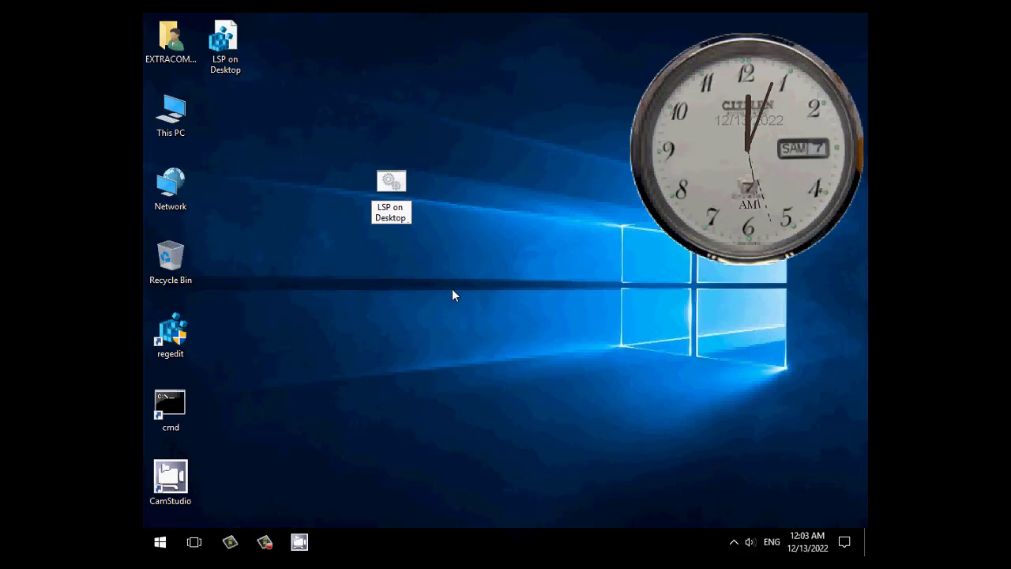
text(Delet)
text(e)
key(Return)
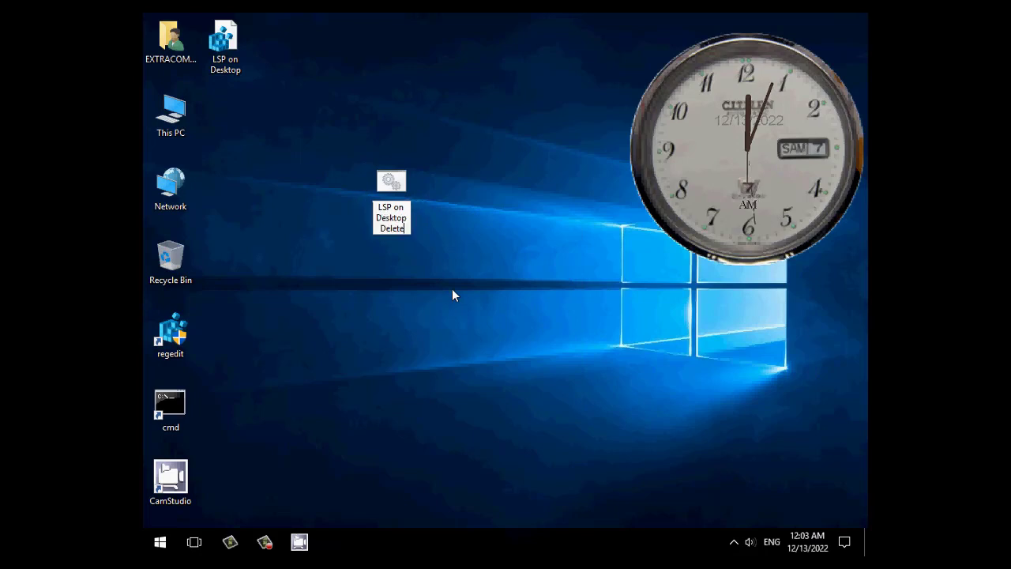
Open the LSP on Desktop Delete script for editing in Notepad and enter "reg delete " as its first line
right_click(391, 186)
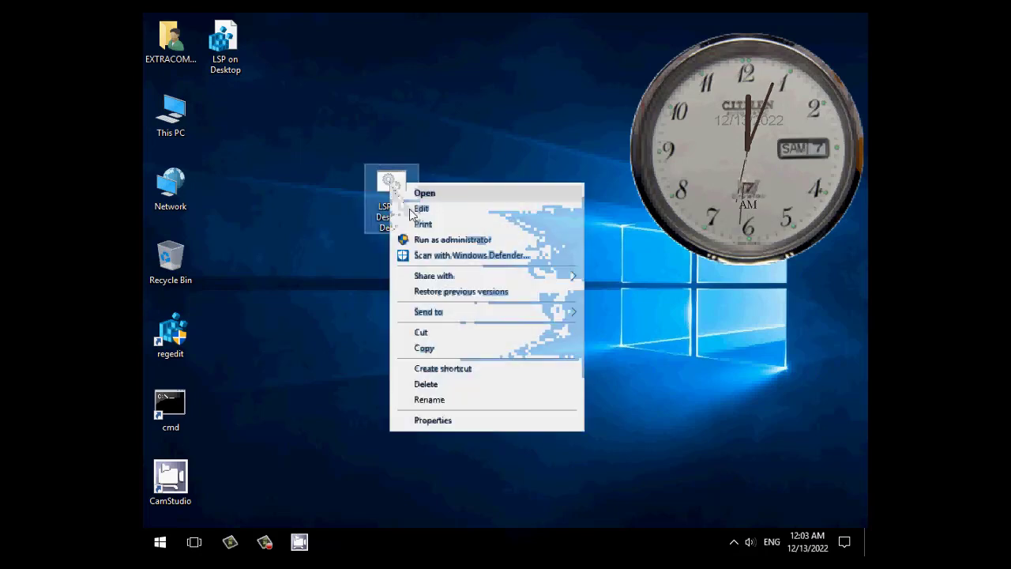
click(412, 206)
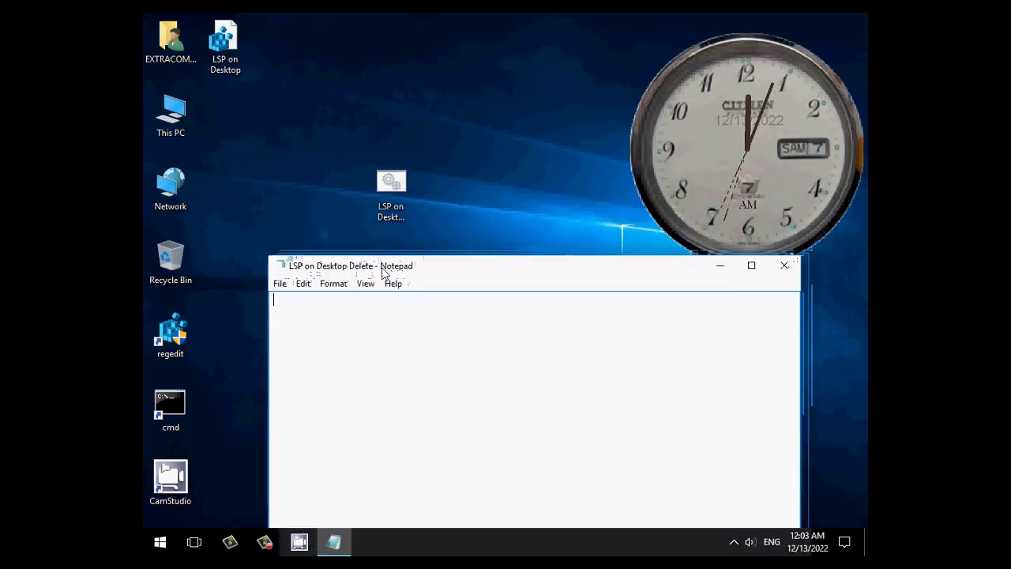
text(re)
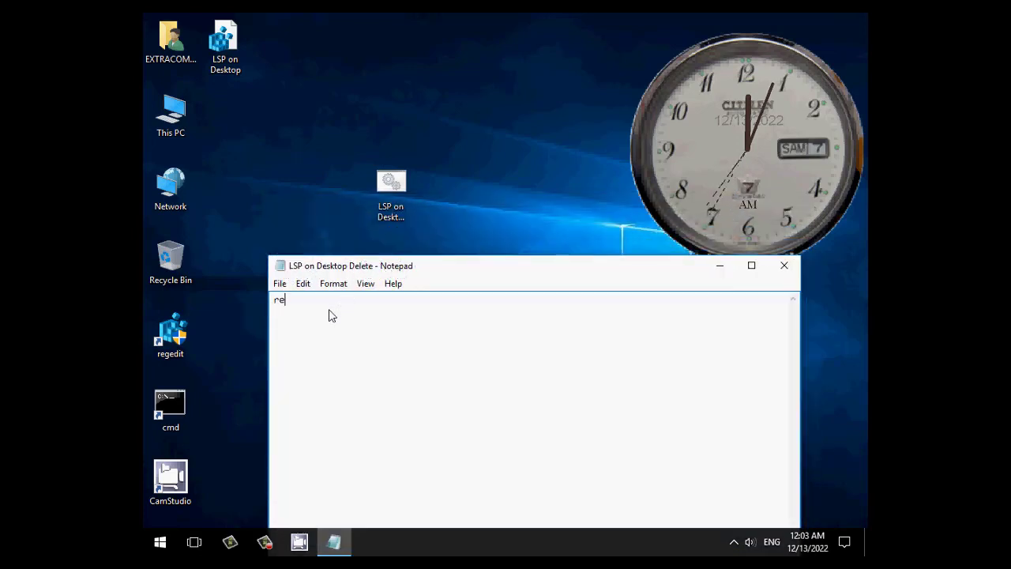
text(g delete)
Open the LSP on Desktop registry file for editing and place its window above the script's window
right_click(220, 40)
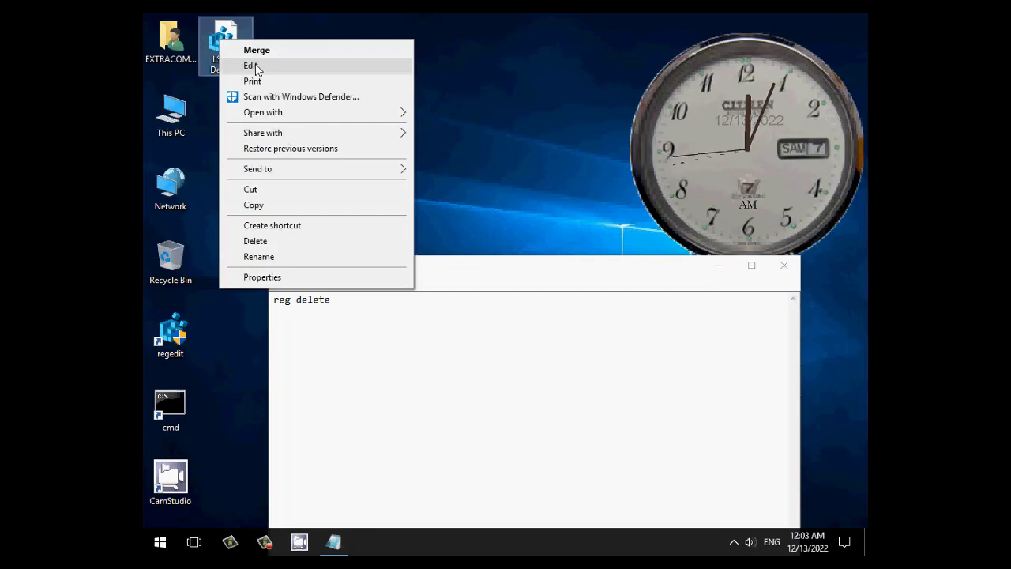
click(255, 66)
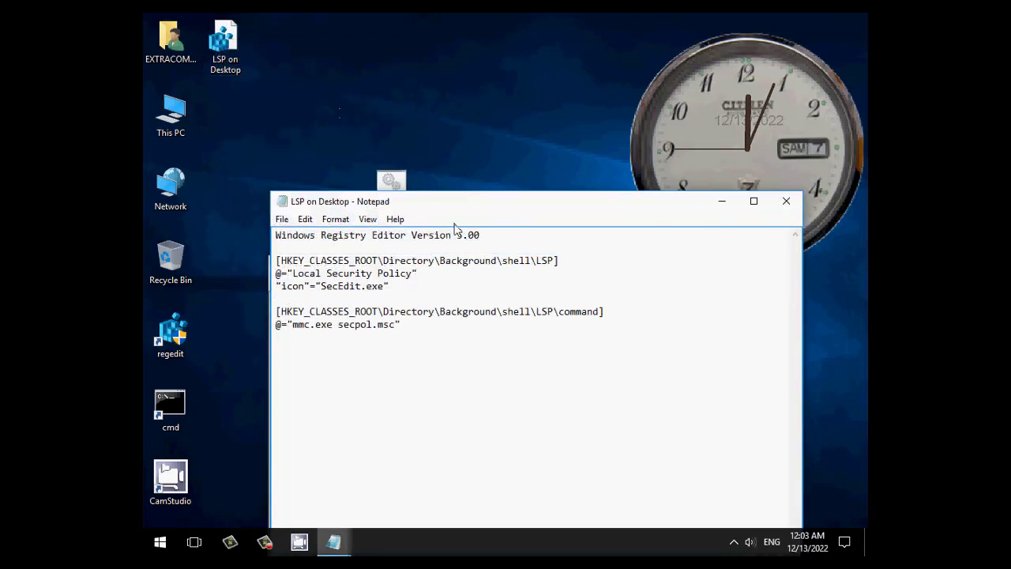
drag(471, 197, 450, 65)
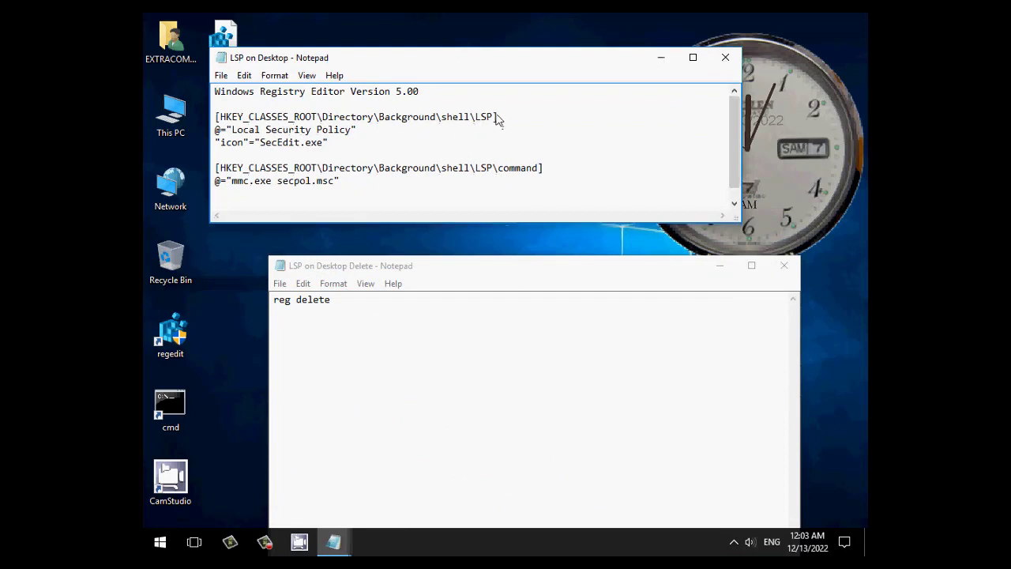
Copy \Directory\Background\shell\LSP from the registry file into the script and complete the line as "reg delete hkcr\Directory\Background\shell\LSP"
drag(495, 117, 318, 118)
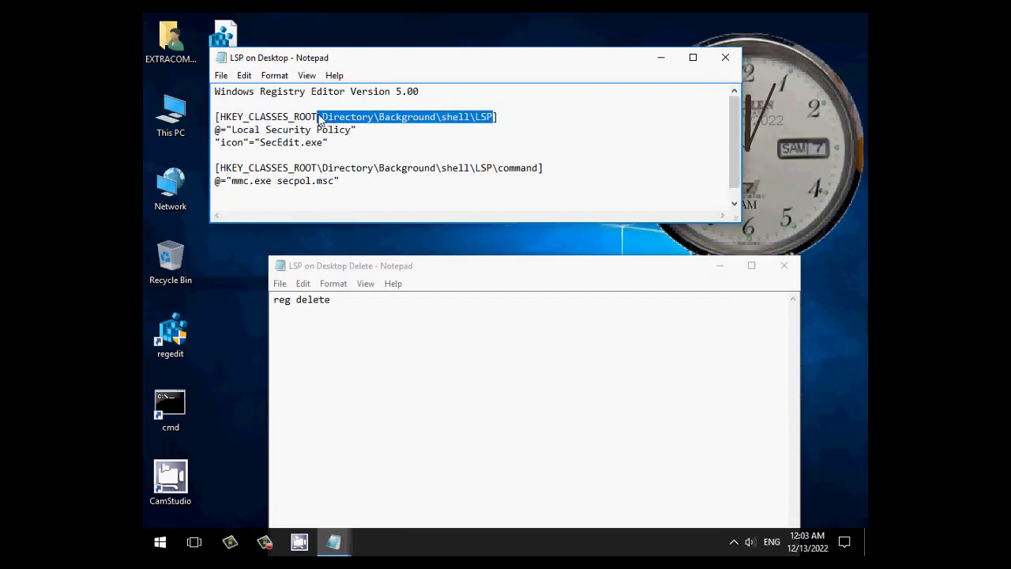
right_click(325, 123)
click(360, 167)
click(345, 302)
right_click(348, 305)
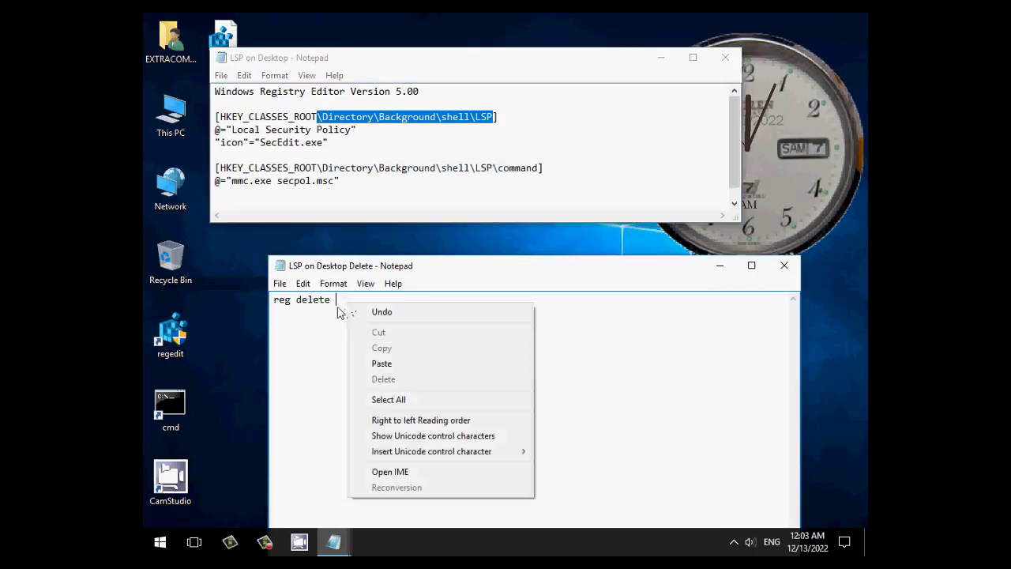
click(387, 363)
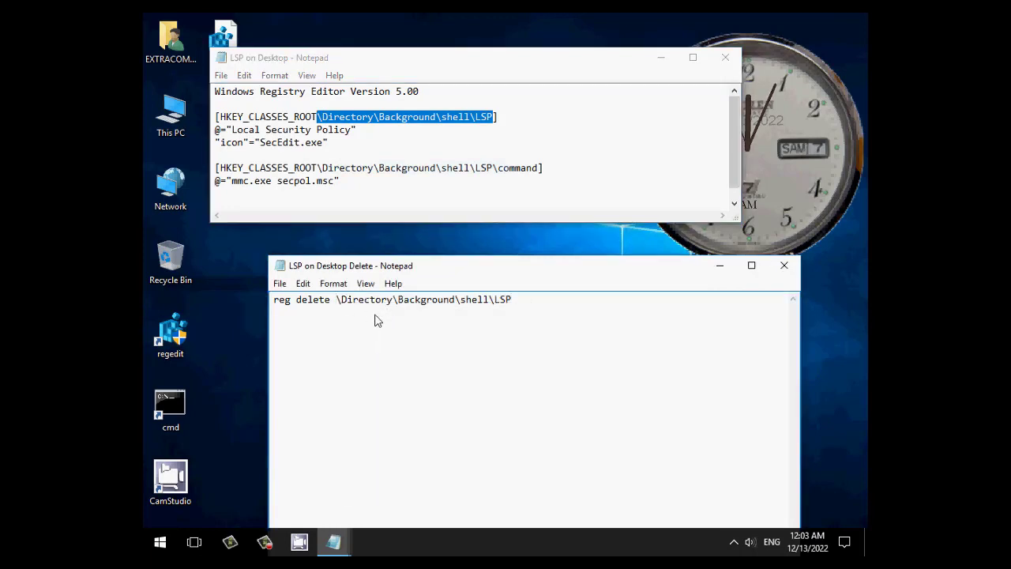
text(hkcr)
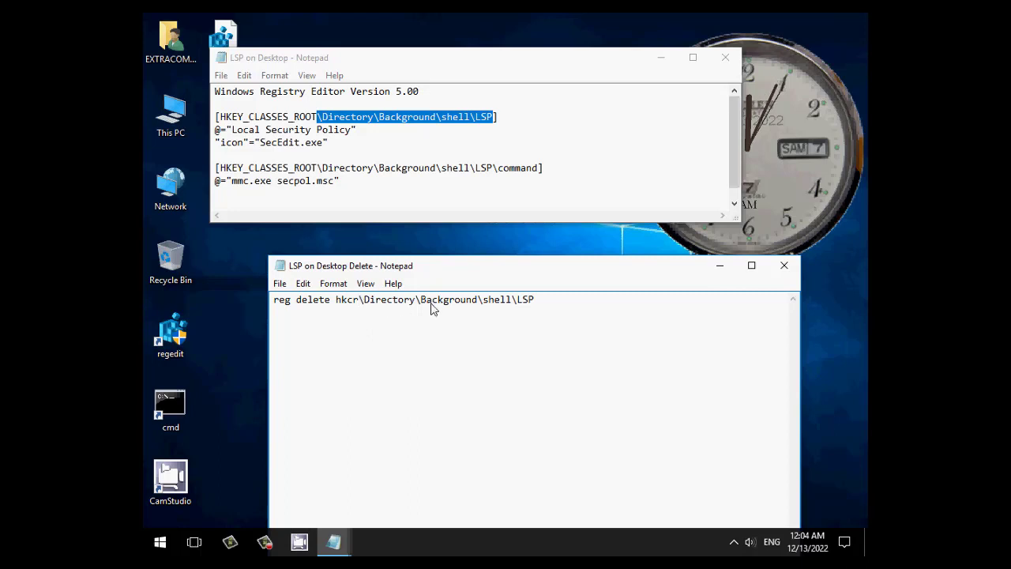
Append /f to the reg delete line, save the LSP on Desktop Delete script, and close both Notepad windows
click(547, 302)
text(/f)
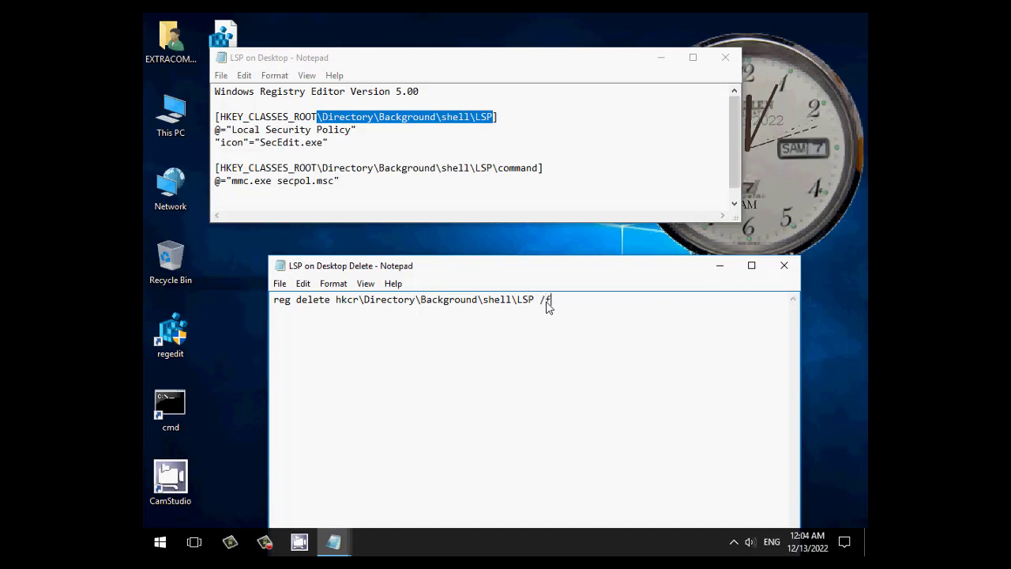
click(784, 266)
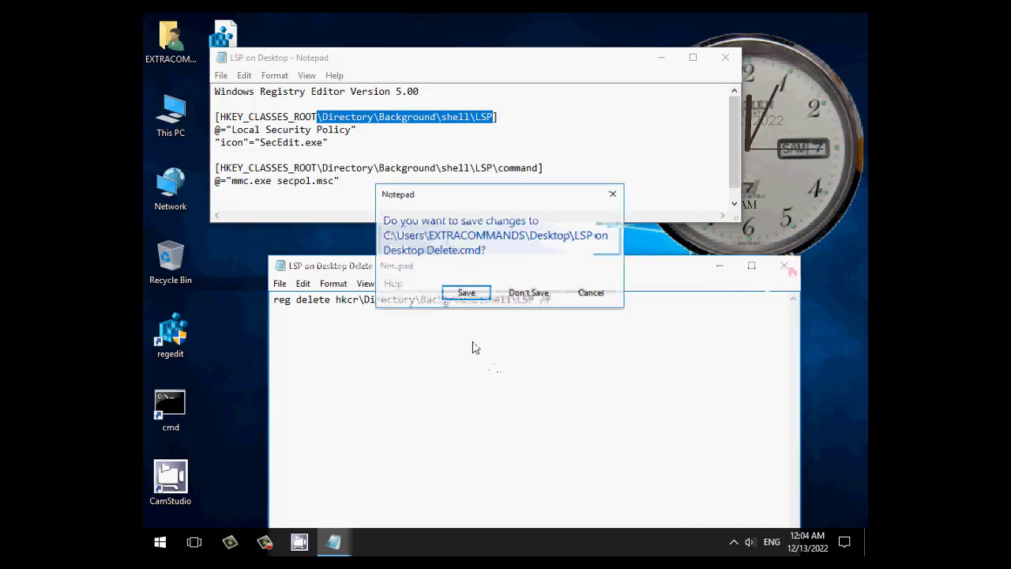
click(467, 292)
click(724, 57)
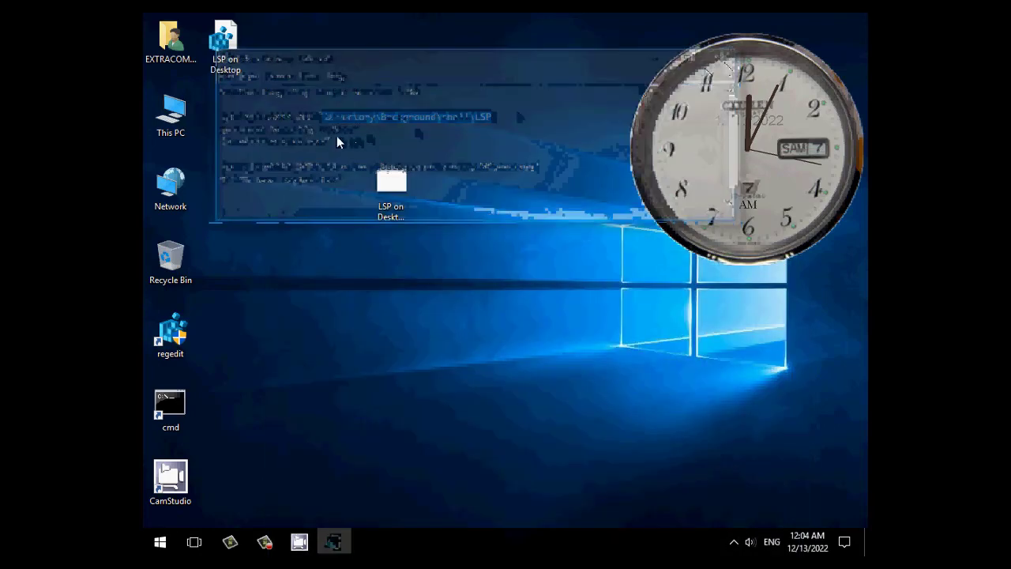
Run the LSP on Desktop Delete script as administrator and check the desktop context menu for the Local Security Policy entry
right_click(278, 123)
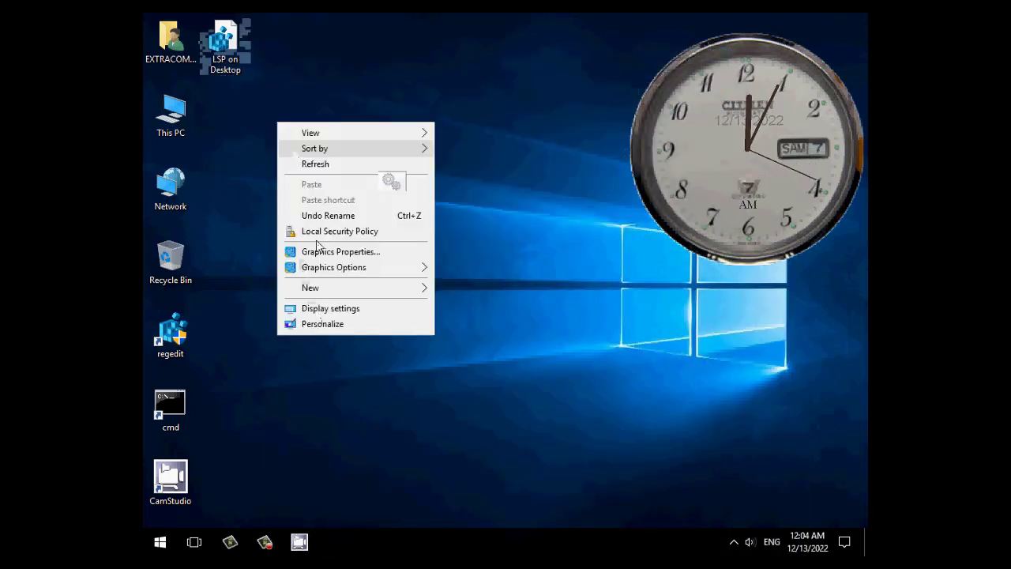
click(341, 232)
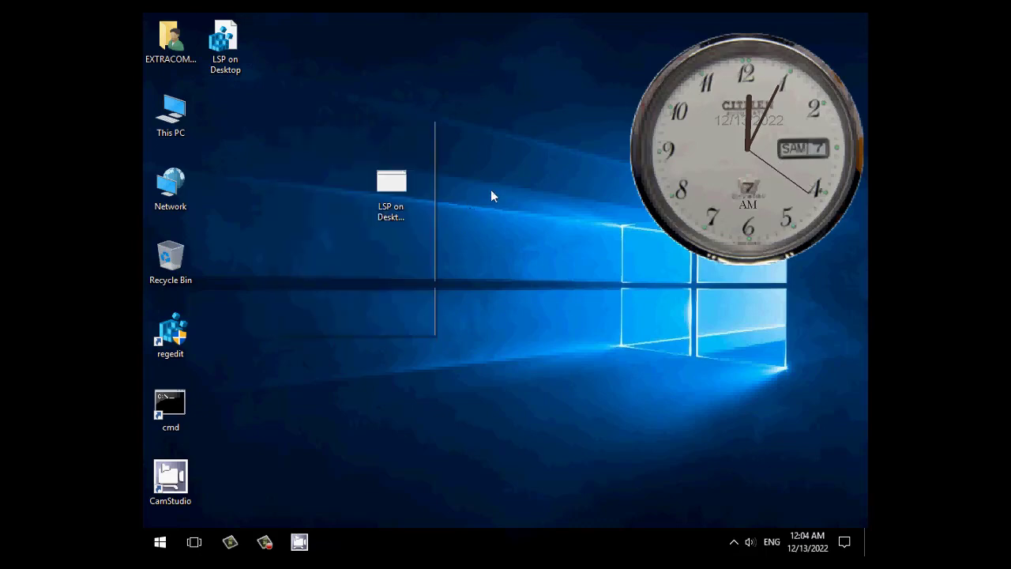
right_click(393, 185)
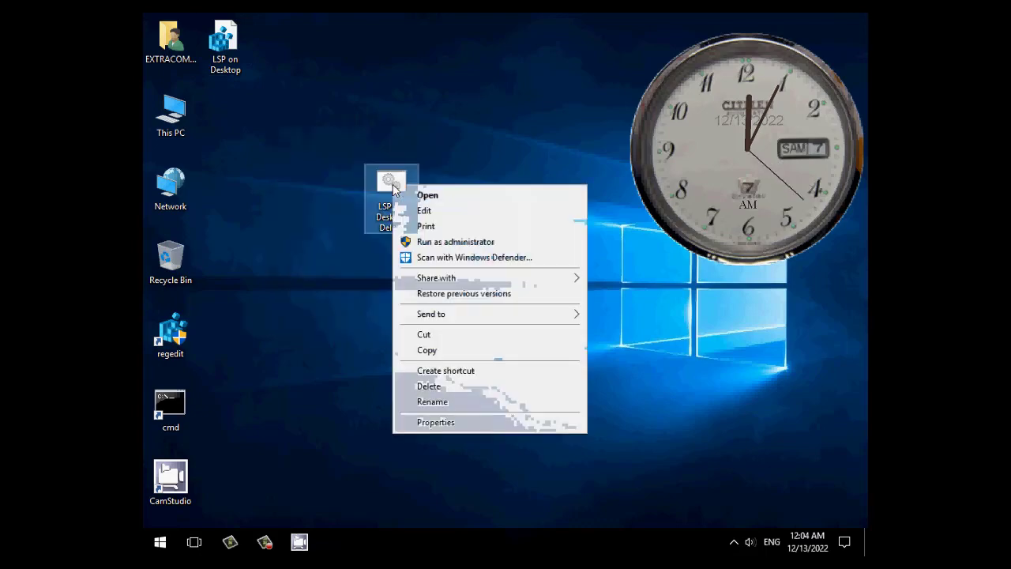
click(429, 242)
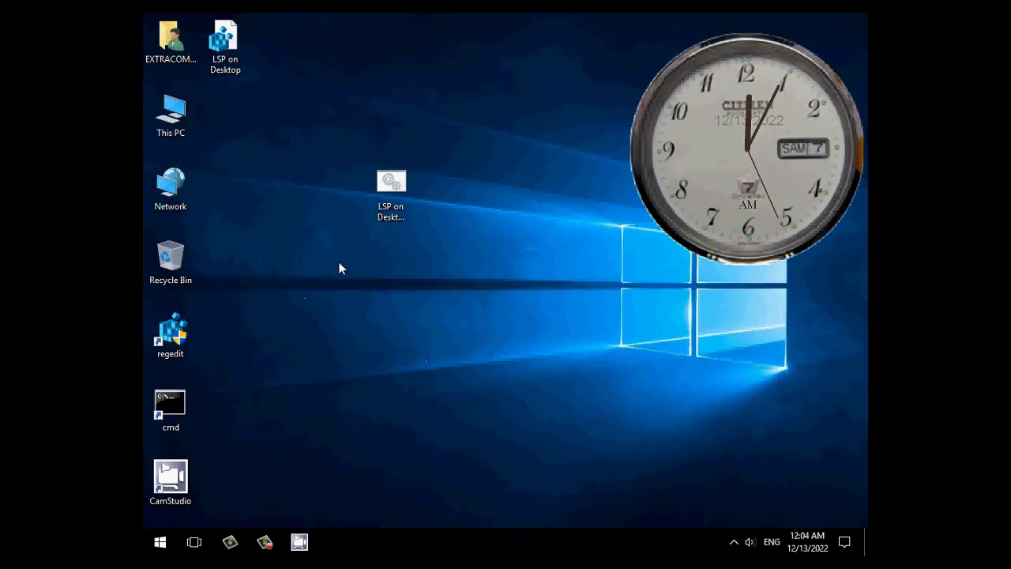
right_click(289, 244)
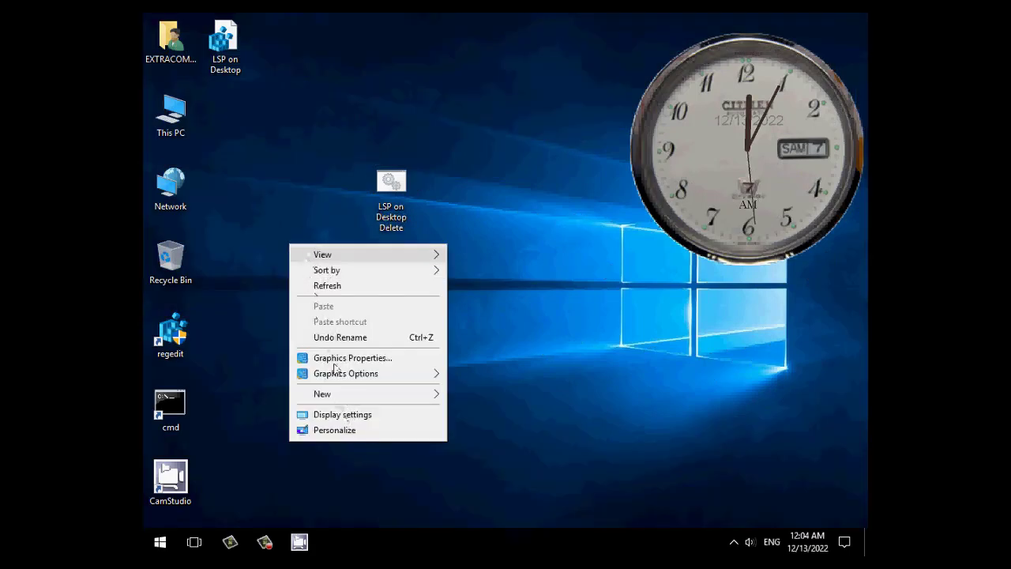
click(287, 189)
Place the LSP on Desktop registry file beside the delete script and compress both files into a zip folder
drag(229, 47, 348, 186)
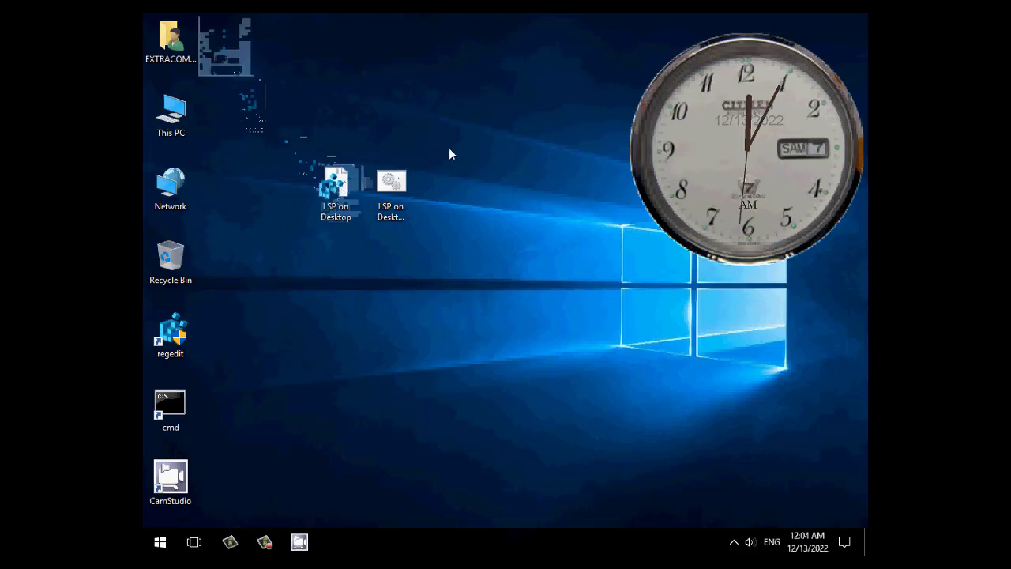
drag(464, 143, 310, 226)
right_click(332, 192)
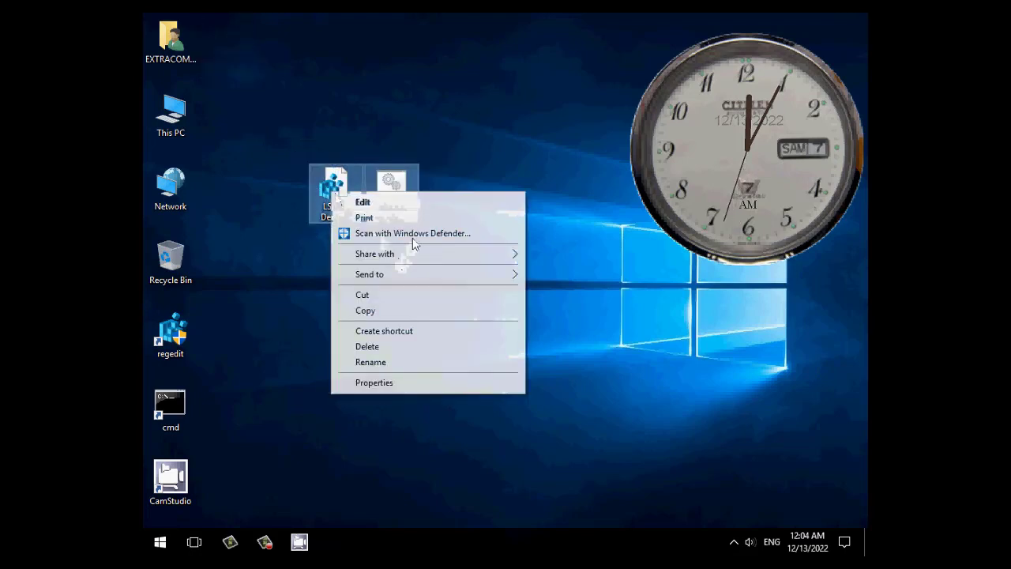
mouse_move(378, 275)
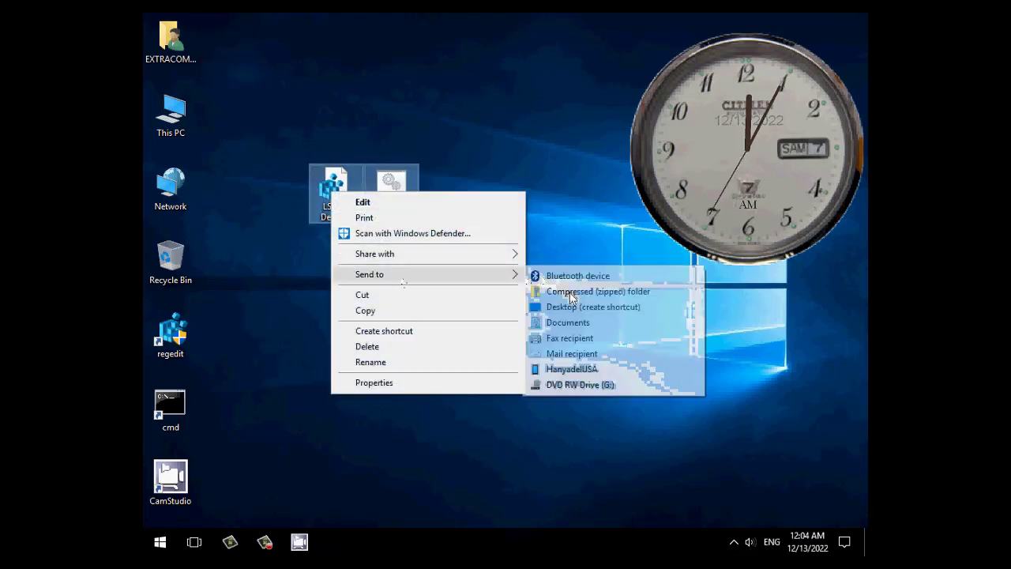
click(570, 293)
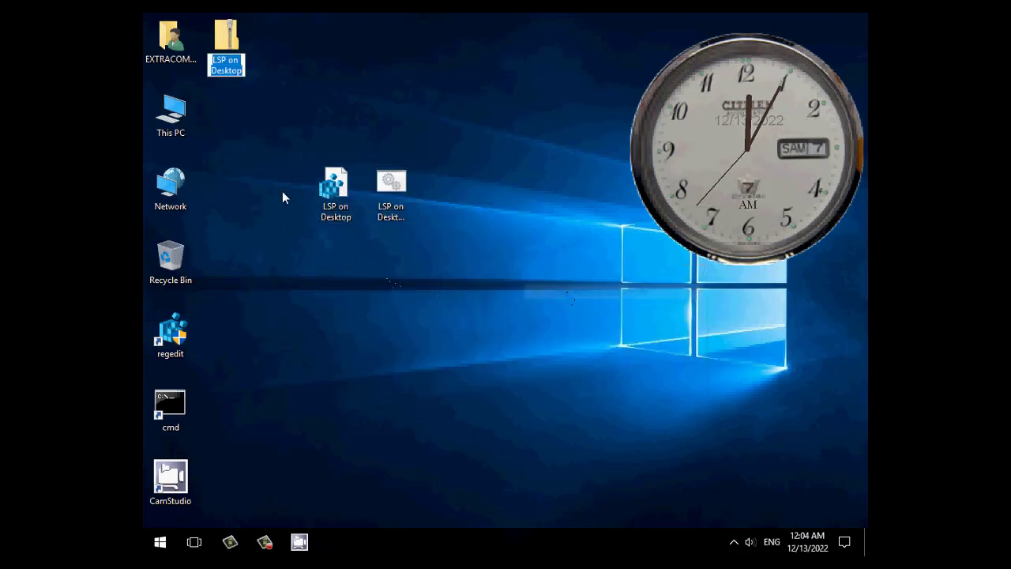
Rename the new zip folder as LSP on Desktop Script
click(237, 70)
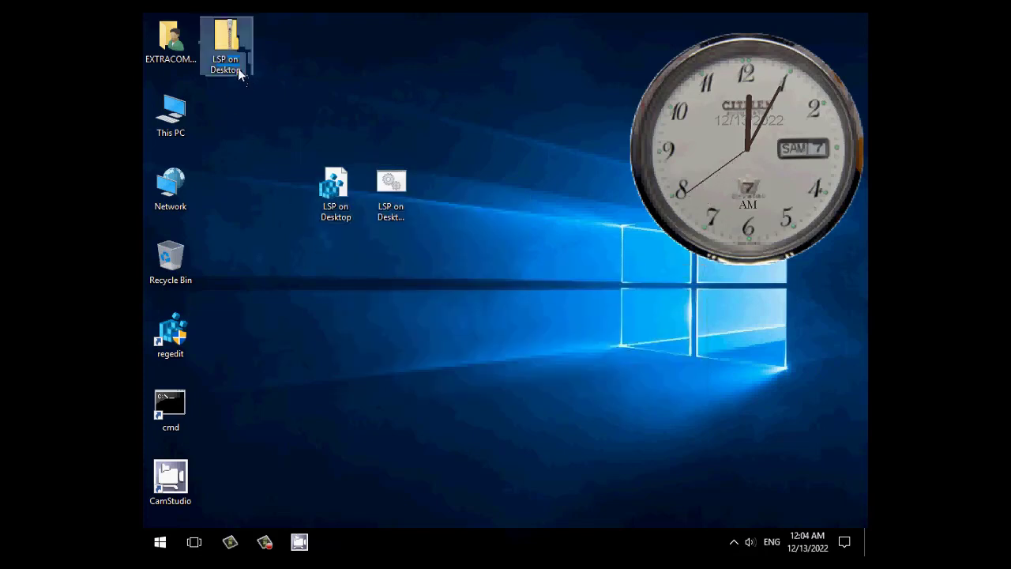
text(Scr)
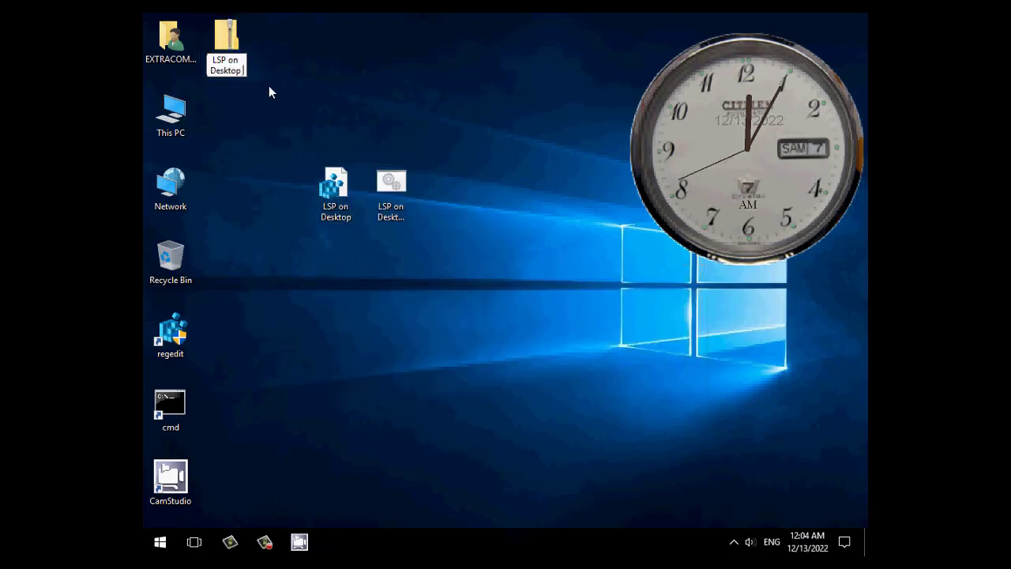
text(ipt)
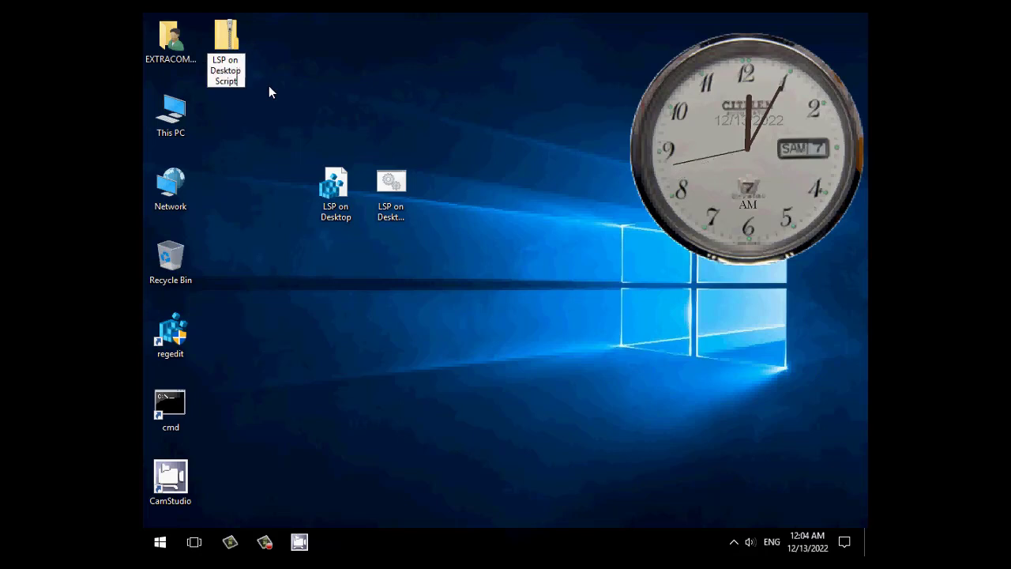
key(Return)
Delete the loose registry file and delete script from the desktop permanently by emptying the Recycle Bin
drag(455, 137, 175, 262)
right_click(170, 256)
click(197, 282)
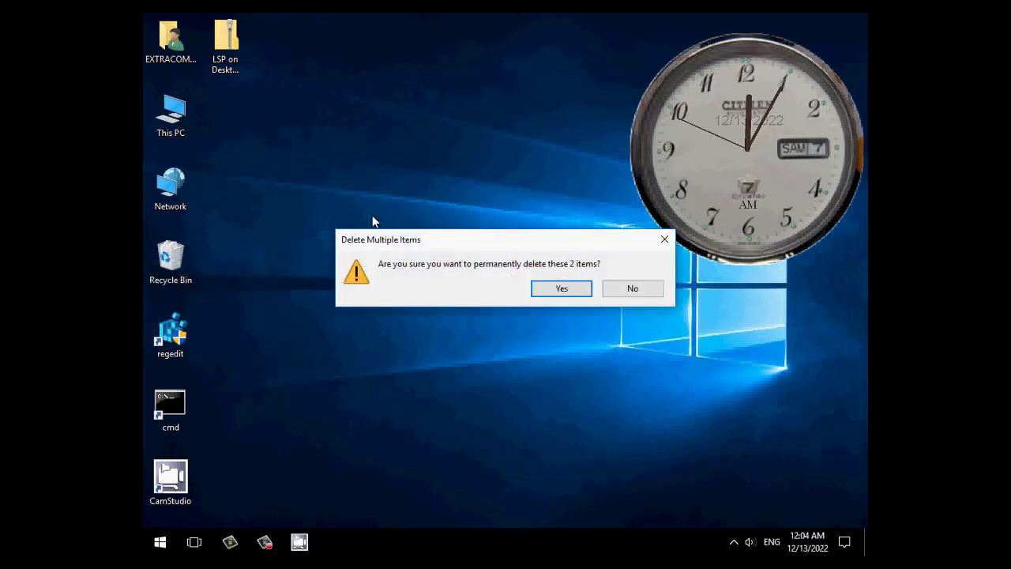
click(556, 289)
Refresh the desktop and recheck its context menu for the Local Security Policy entry
mouse_move(225, 43)
mouse_down()
mouse_move(303, 178)
mouse_move(247, 413)
mouse_move(222, 43)
mouse_move(234, 46)
mouse_up()
right_click(299, 79)
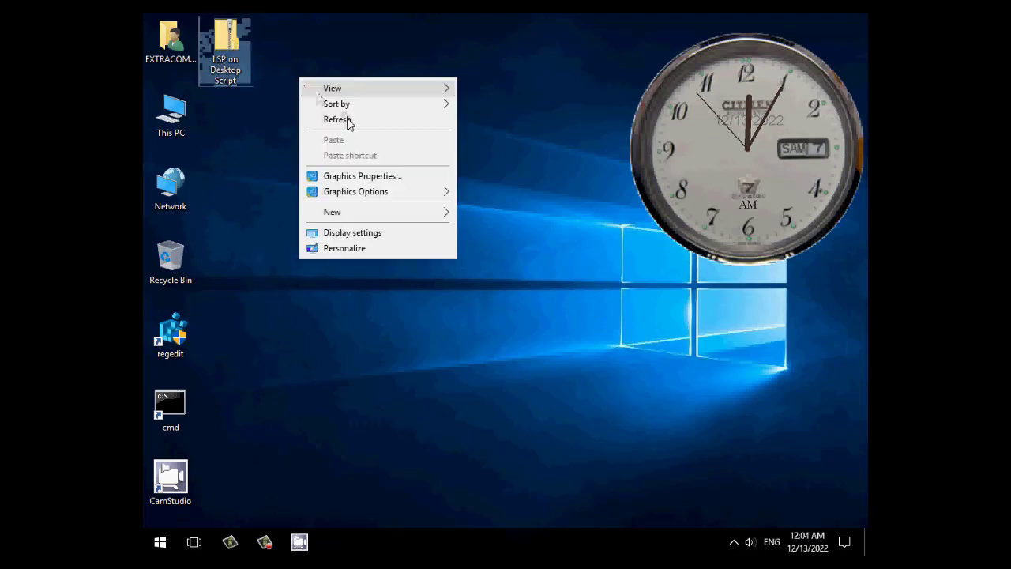
click(342, 116)
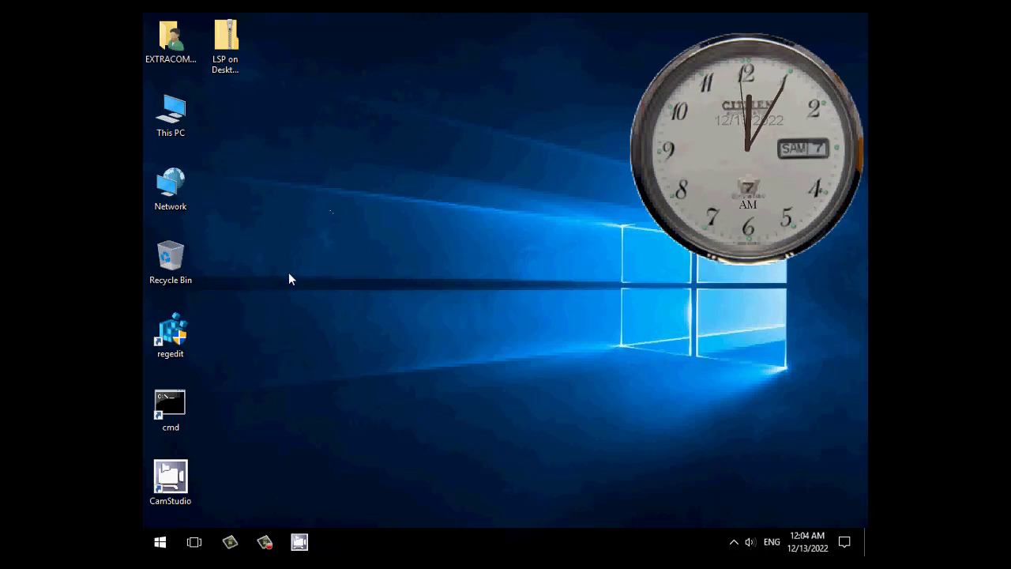
right_click(297, 130)
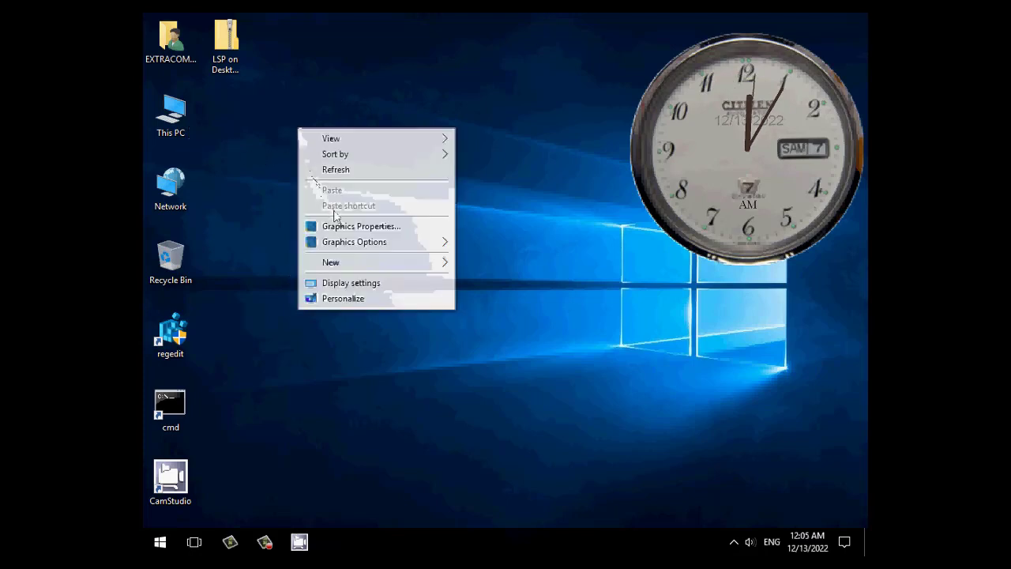
click(346, 169)
Merge the LSP on Desktop file from the LSP on Desktop Script zip into the registry and close the folder
double_click(240, 46)
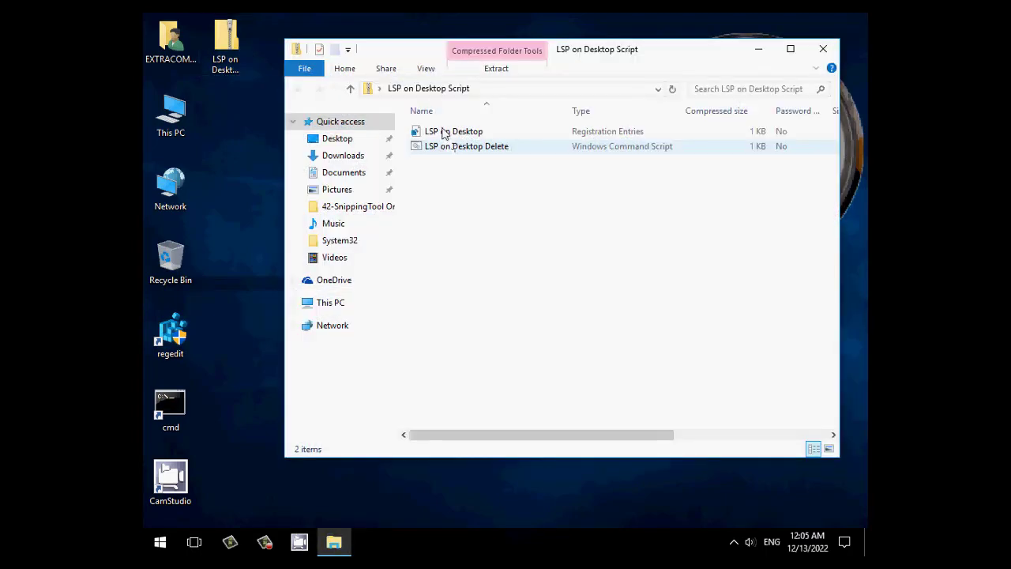
double_click(444, 134)
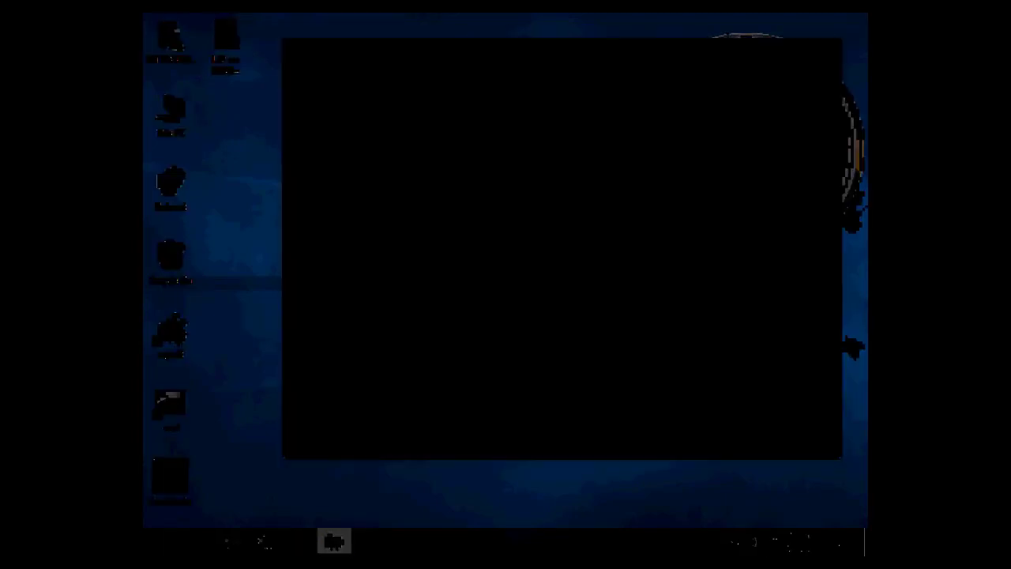
click(481, 361)
click(610, 297)
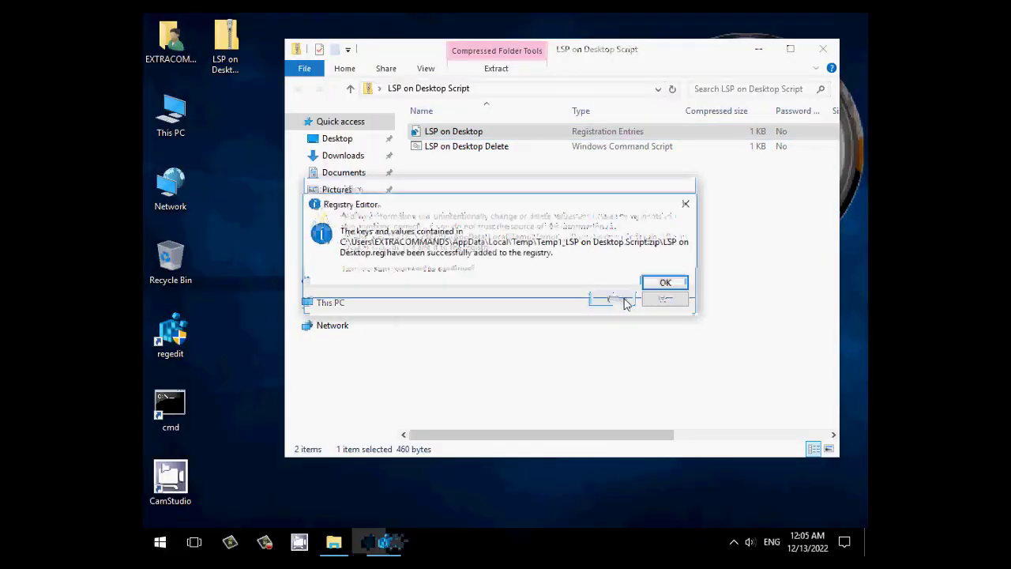
click(665, 284)
click(822, 49)
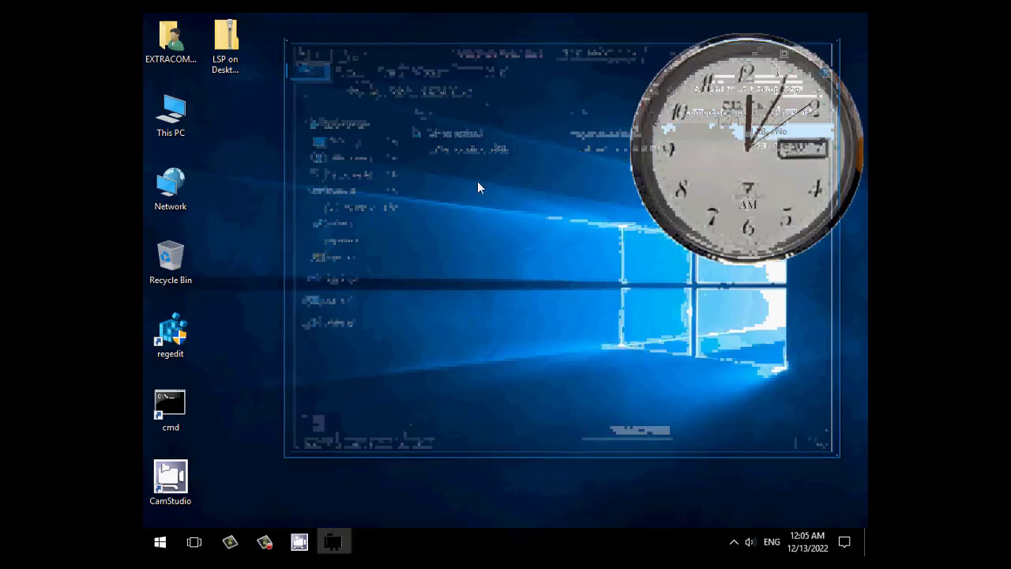
Launch Local Security Policy from the desktop context menu and move its window nearer the middle of the desktop
right_click(333, 113)
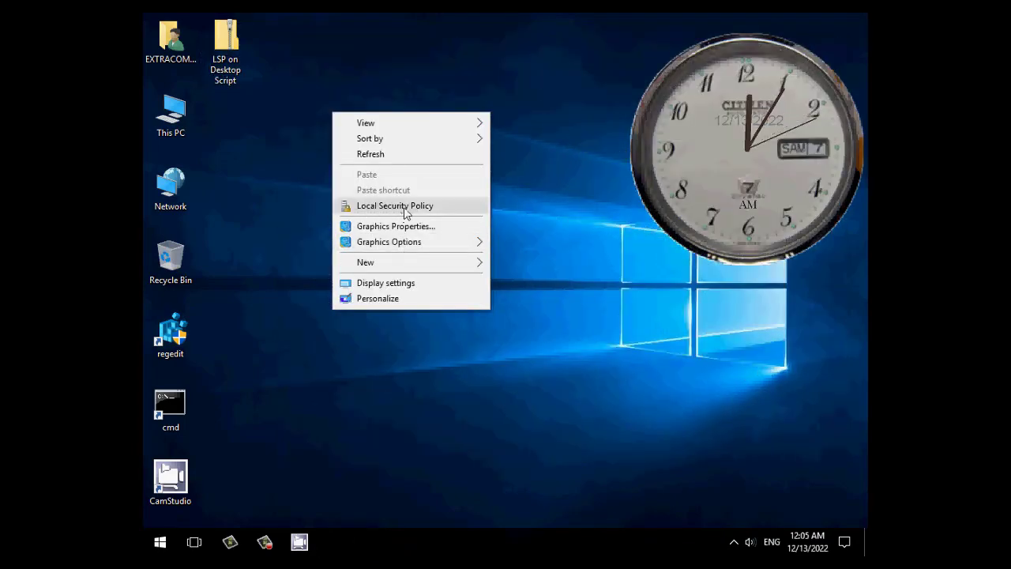
click(403, 207)
drag(381, 36, 462, 89)
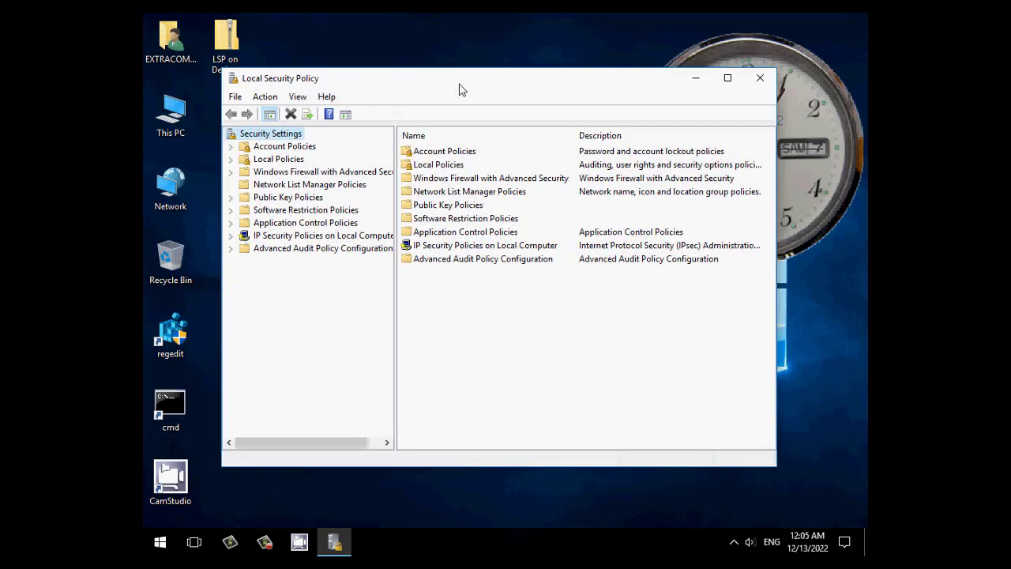
Examine the Password Policy settings under Account Policies, including the properties of Enforce password history
click(278, 148)
double_click(278, 148)
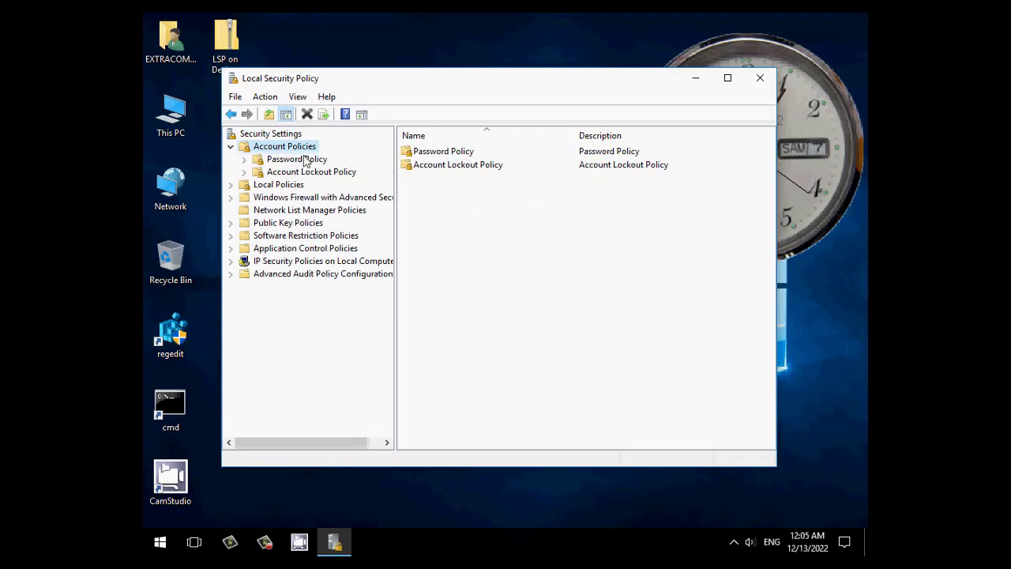
click(297, 161)
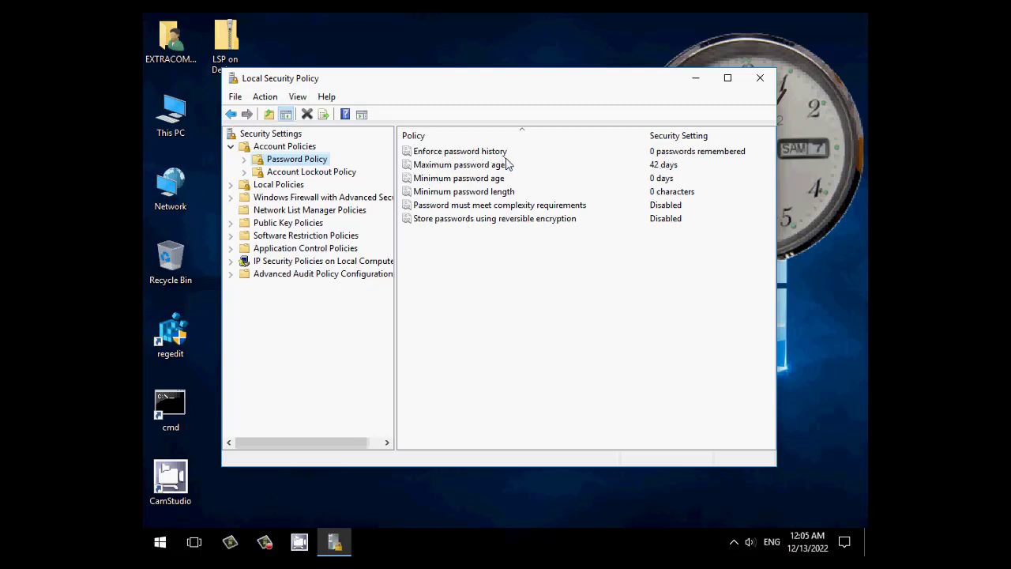
click(431, 157)
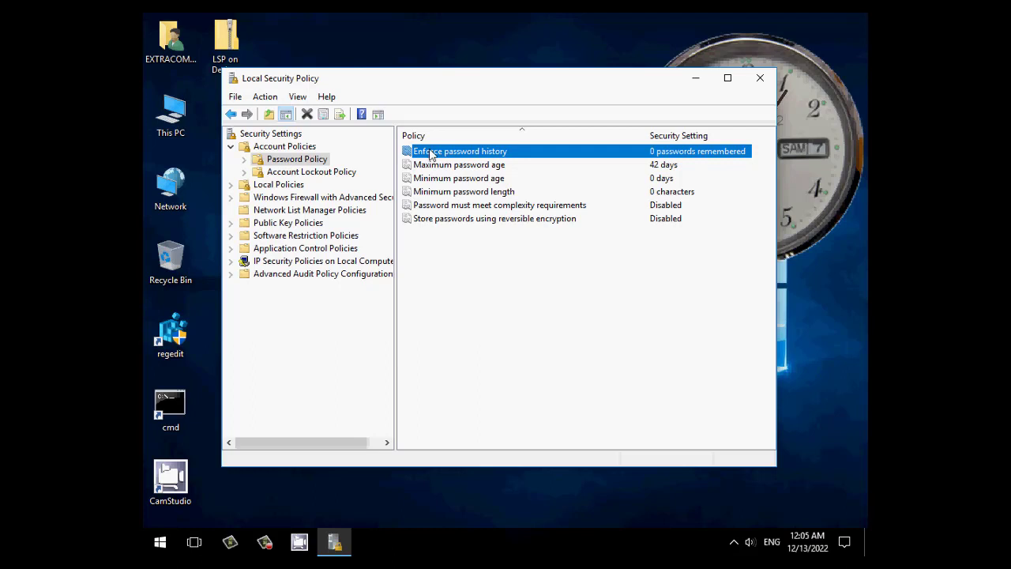
double_click(430, 155)
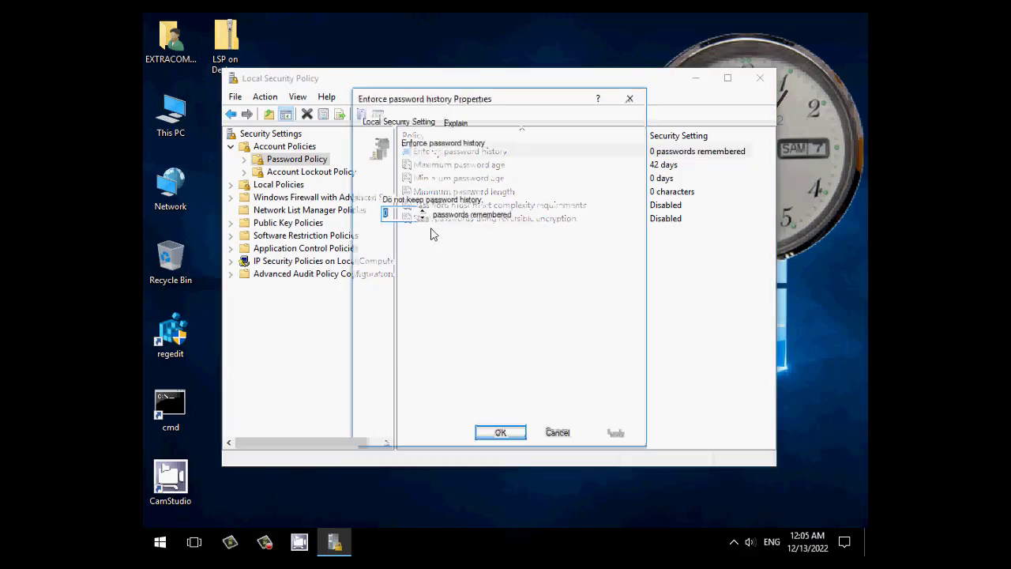
click(559, 433)
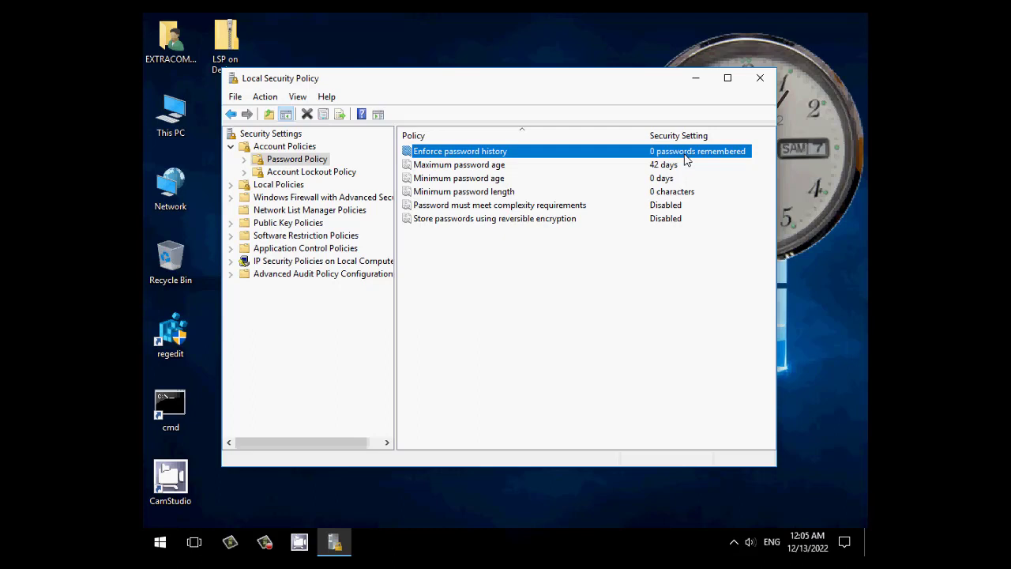
Try increasing the expiry days in the Maximum password age policy and discard the change
click(449, 167)
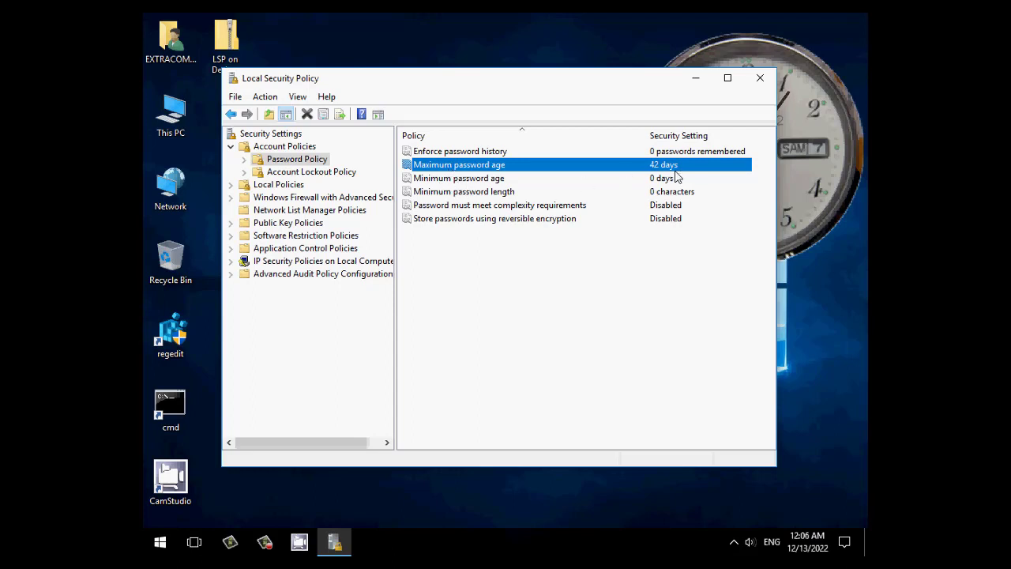
double_click(481, 166)
click(421, 212)
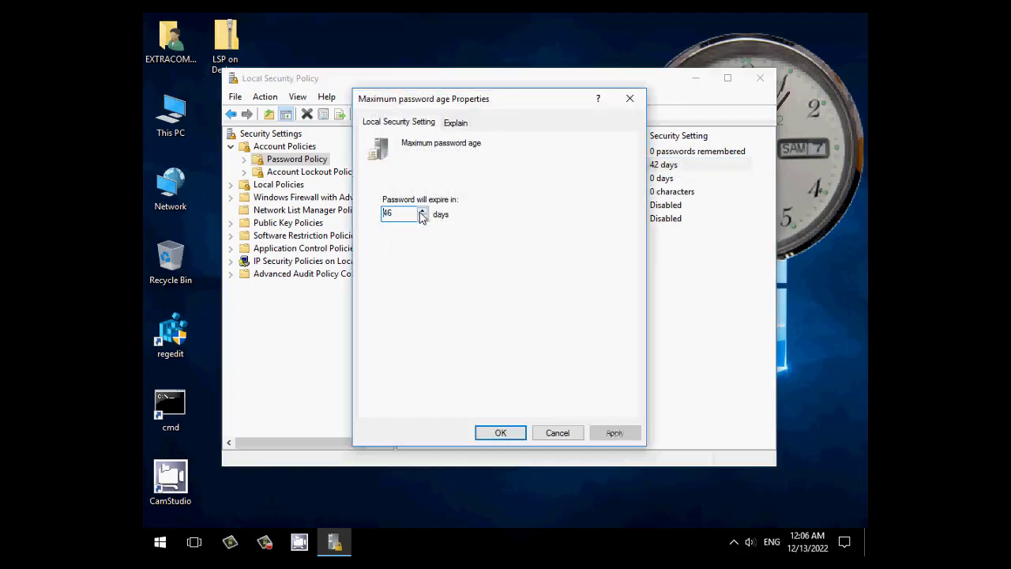
click(421, 212)
click(562, 435)
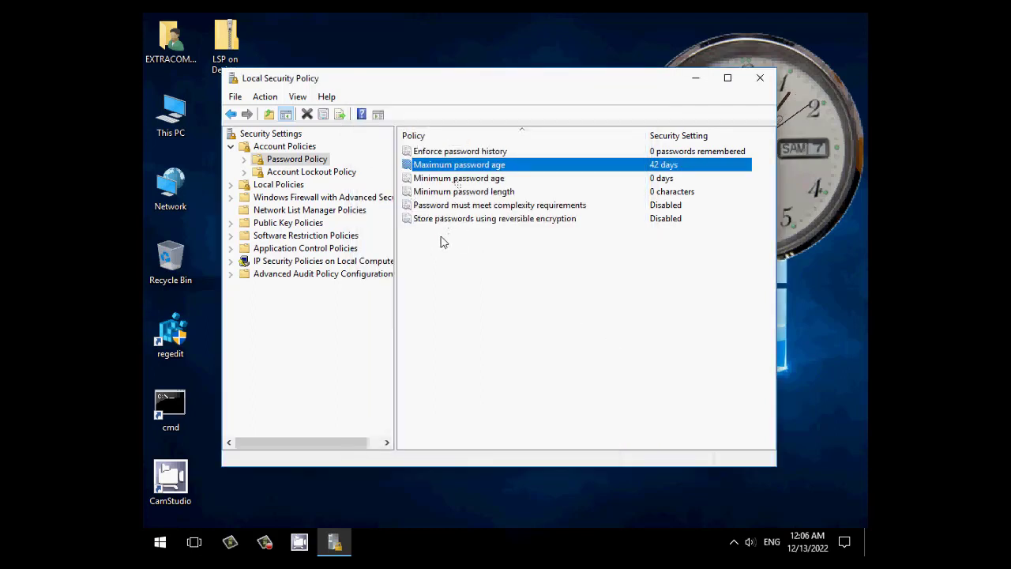
click(477, 265)
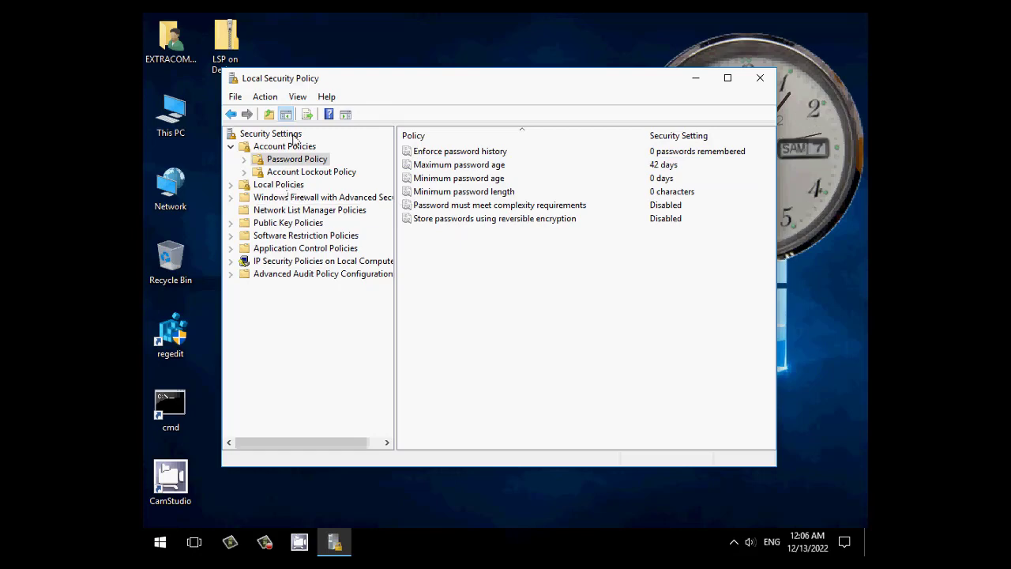
drag(326, 78, 355, 74)
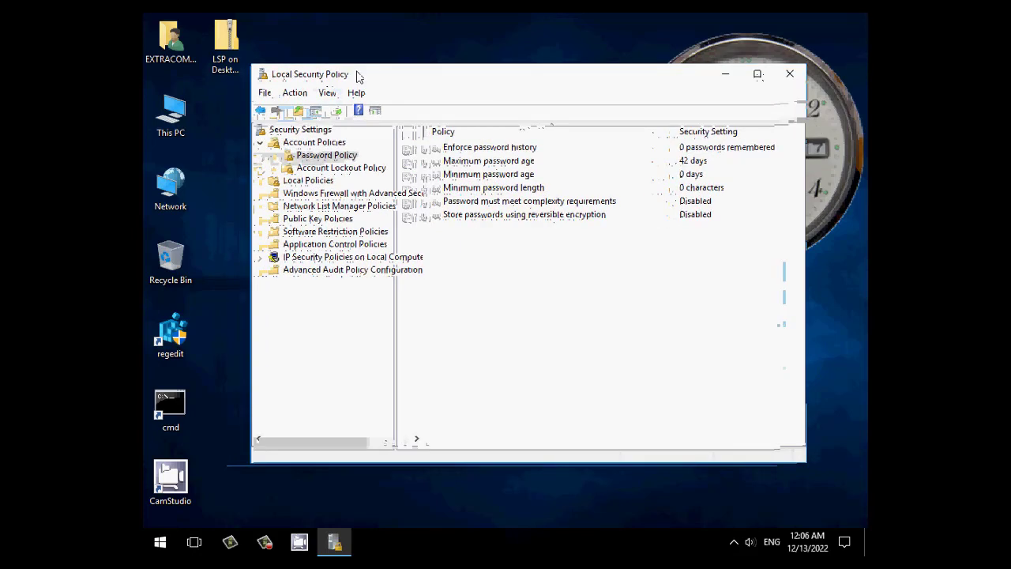
Remove Remote Desktop Users from the Allow log on through Remote Desktop Services policy in User Rights Assignment under Local Policies
double_click(316, 181)
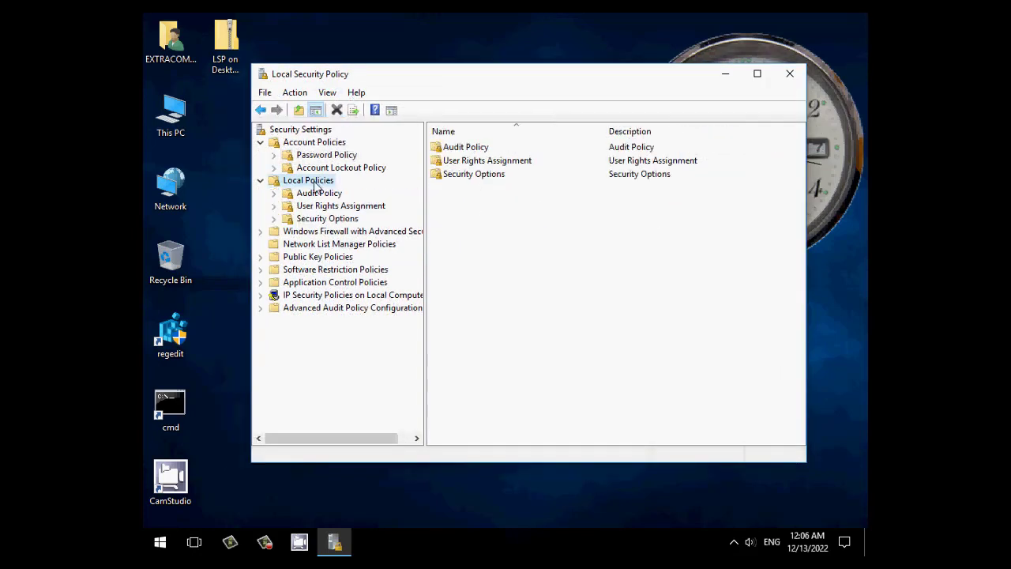
click(308, 207)
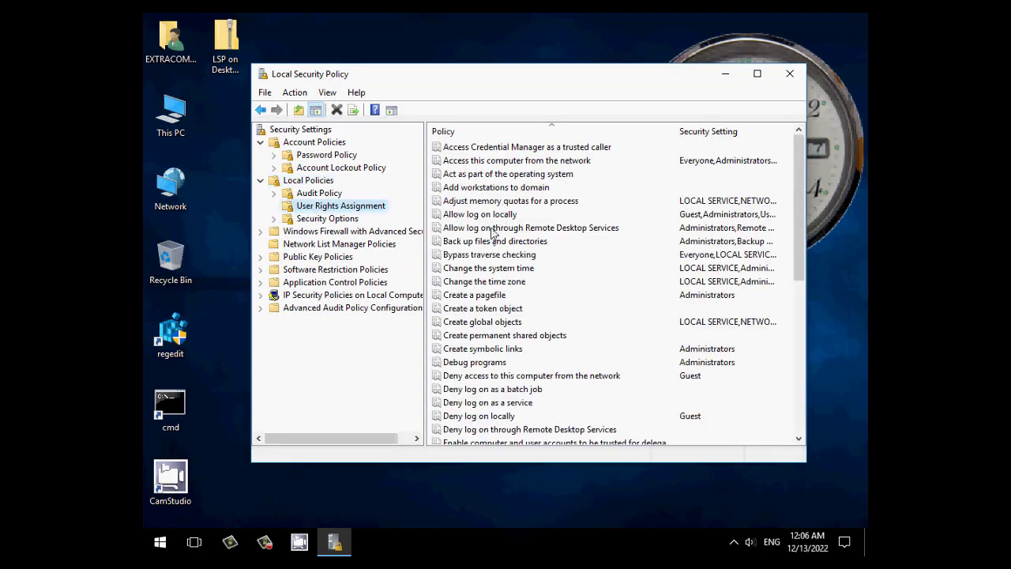
click(492, 231)
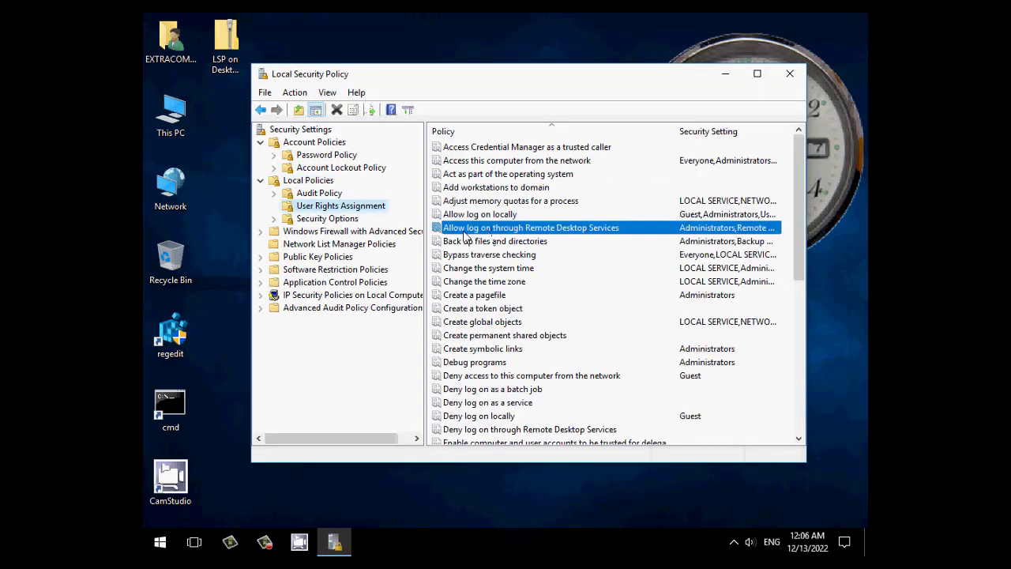
double_click(605, 230)
click(397, 213)
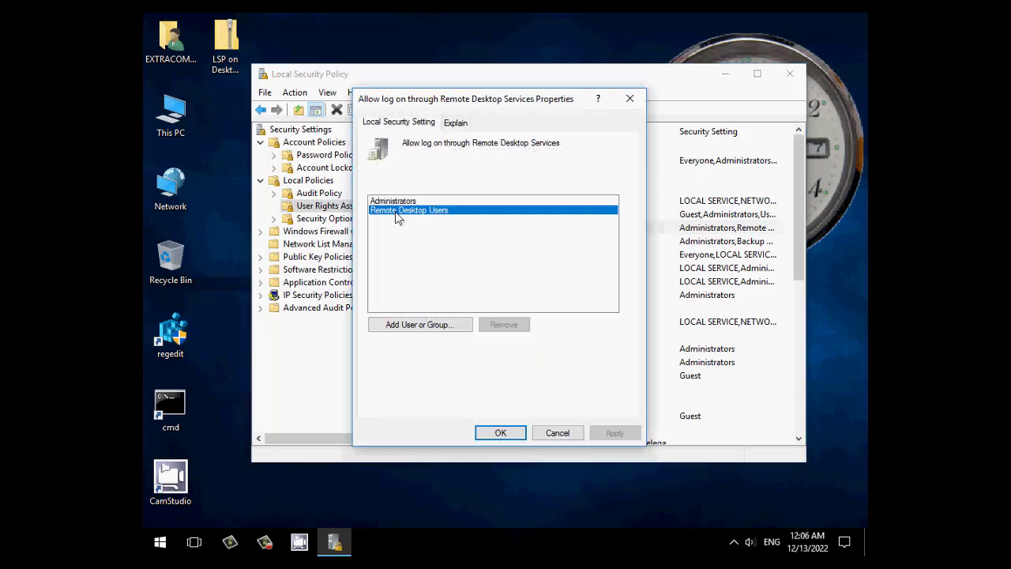
click(511, 329)
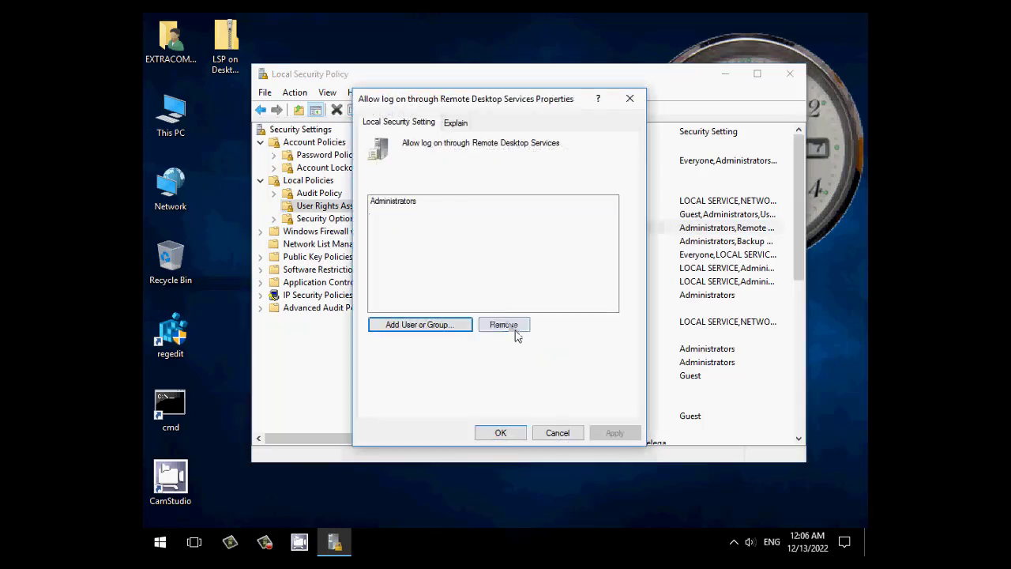
click(505, 434)
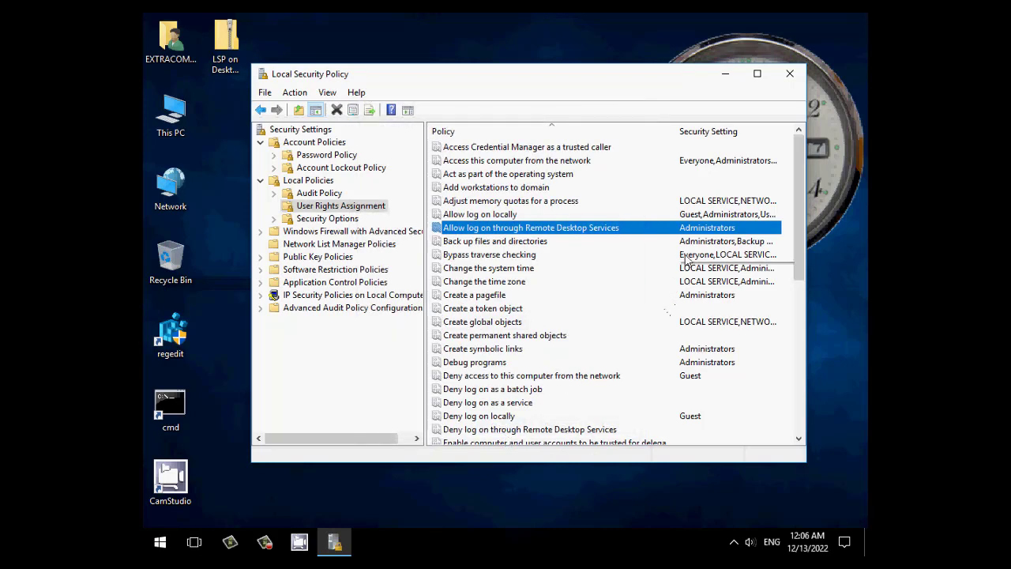
Remove Everyone from the Bypass traverse checking policy and accept the setting change
double_click(691, 256)
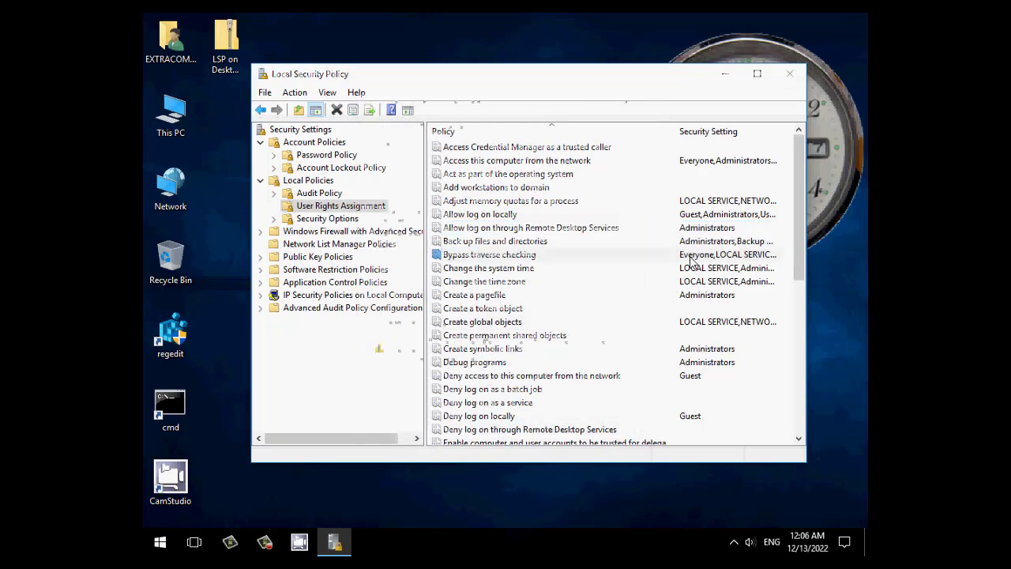
click(390, 219)
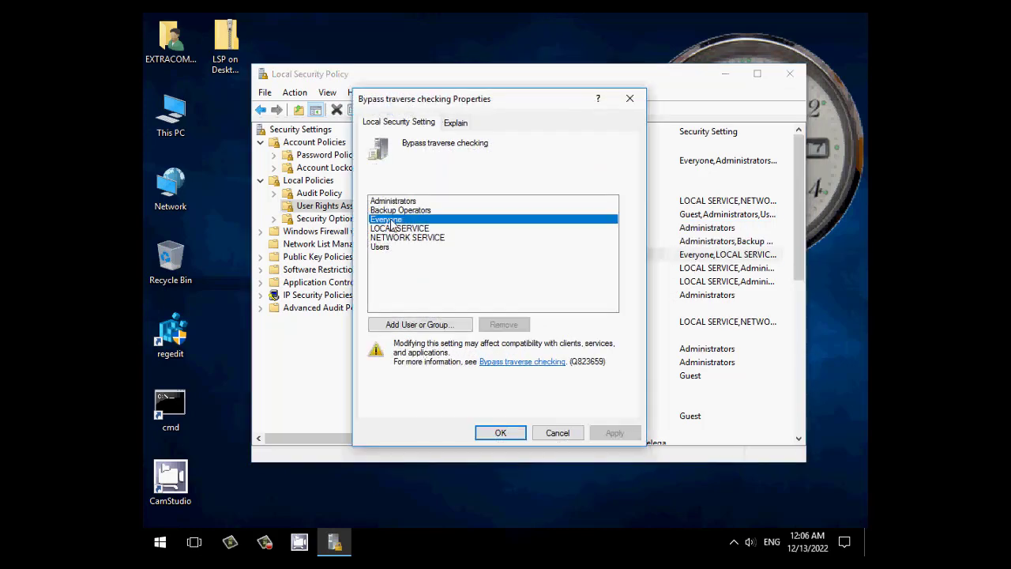
click(497, 325)
click(505, 434)
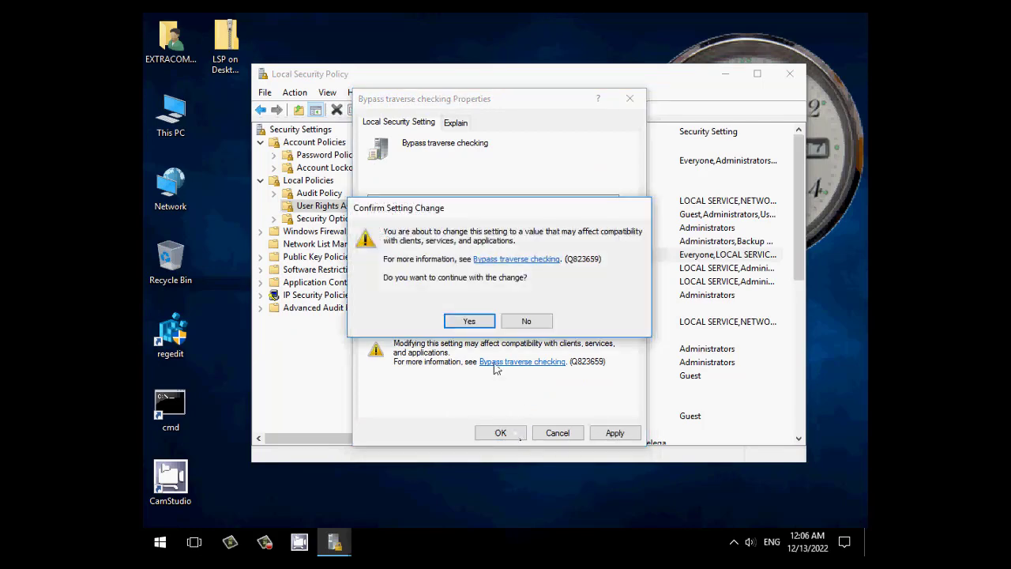
click(467, 321)
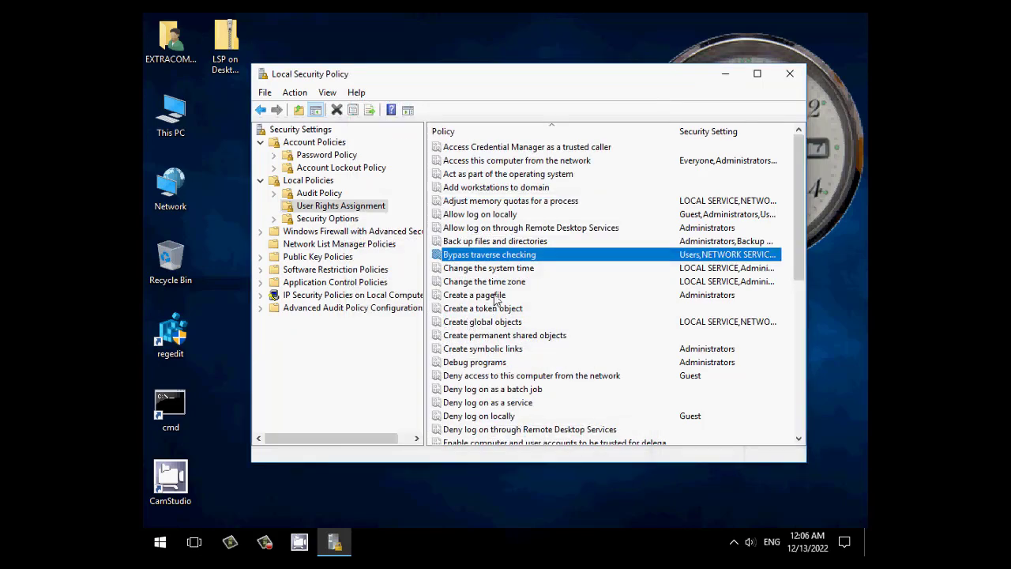
Remove Backup Operators, NETWORK SERVICE, Users and LOCAL SERVICE from the Bypass traverse checking policy and accept the setting change
double_click(494, 258)
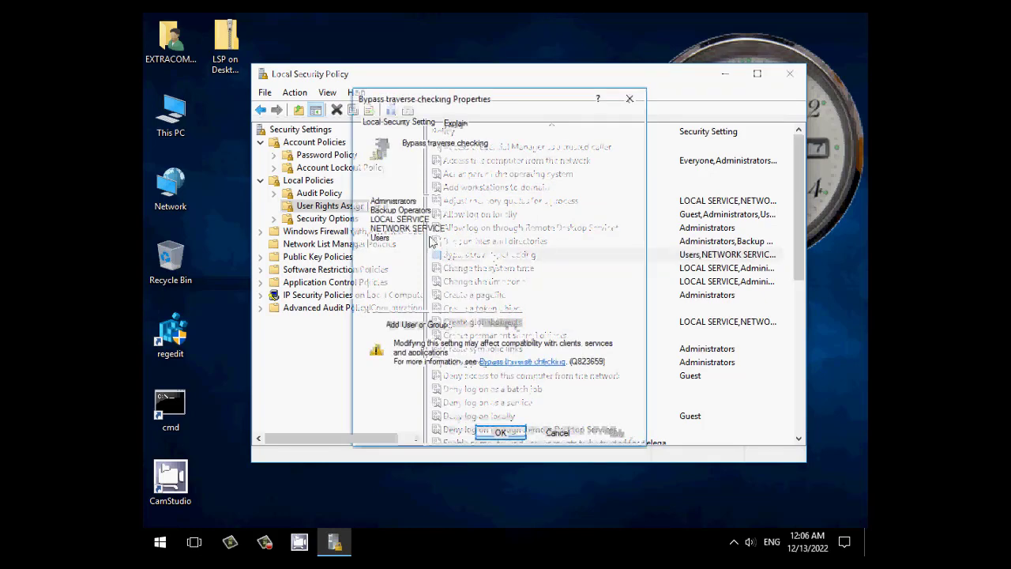
click(394, 210)
click(517, 329)
click(393, 220)
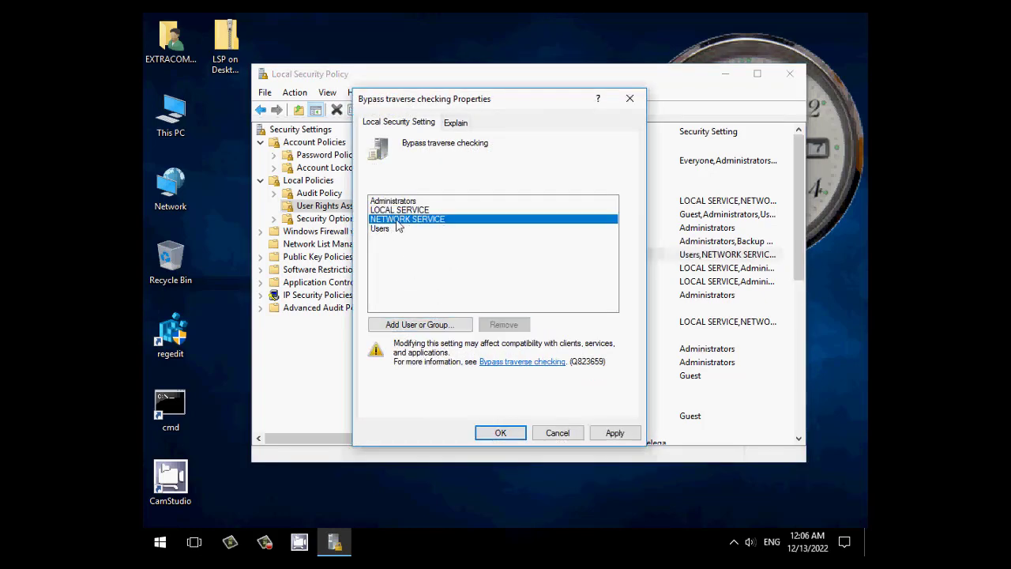
click(515, 326)
click(383, 221)
click(507, 324)
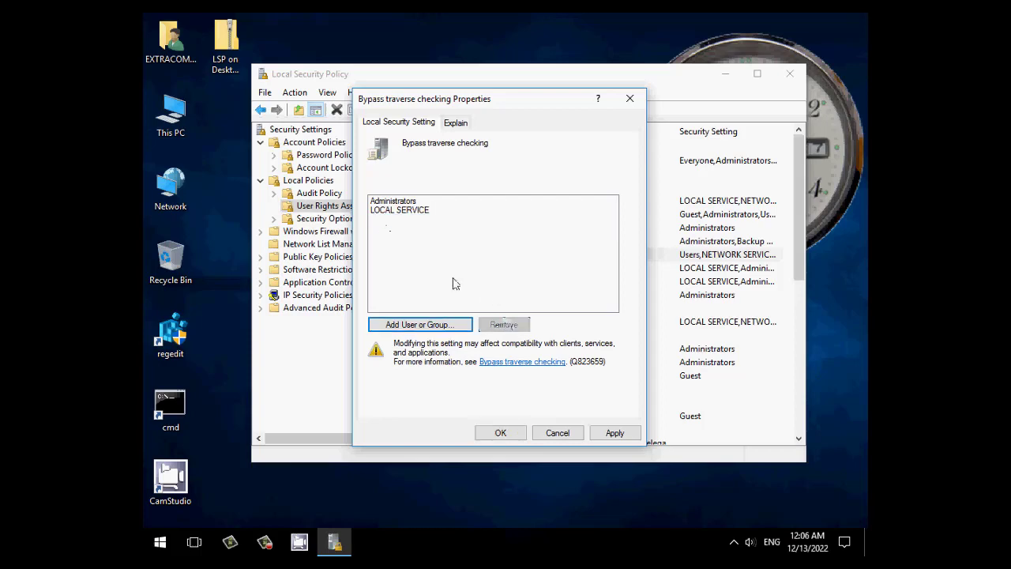
click(409, 210)
click(511, 331)
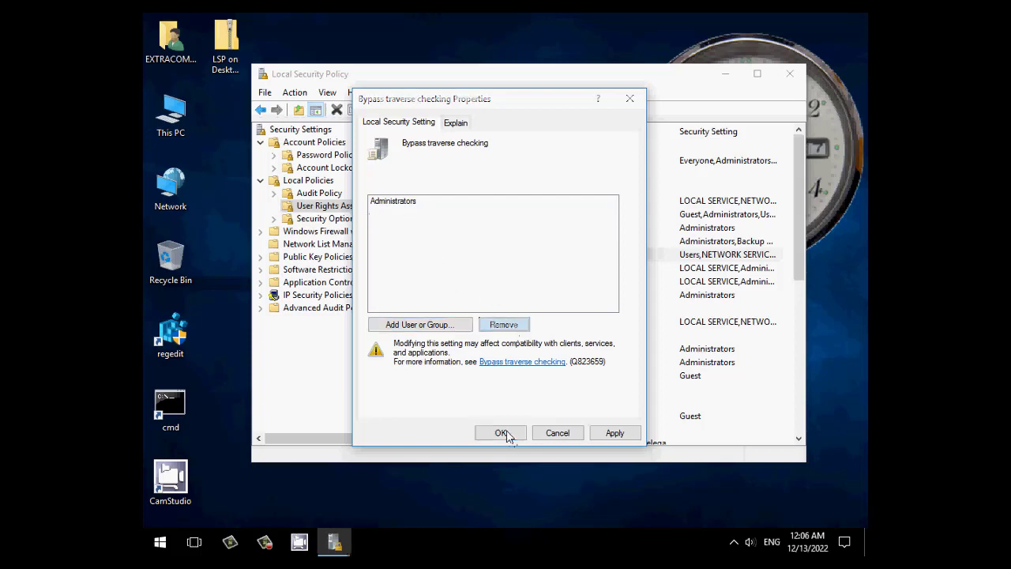
click(514, 434)
click(457, 321)
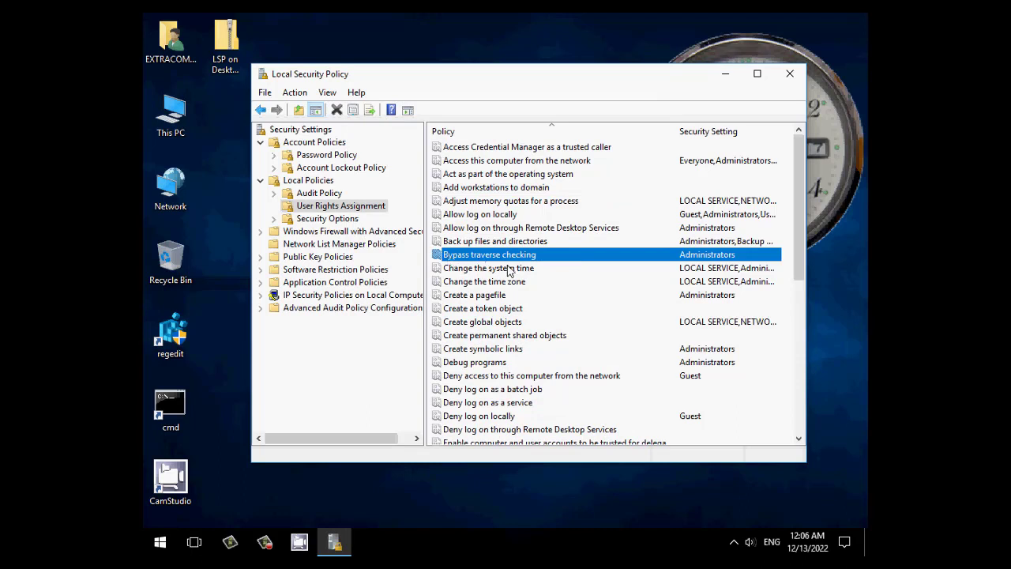
Examine Security Options and the Windows Firewall with Advanced Security overview, inbound rules and outbound rules, and close Local Security Policy
click(323, 220)
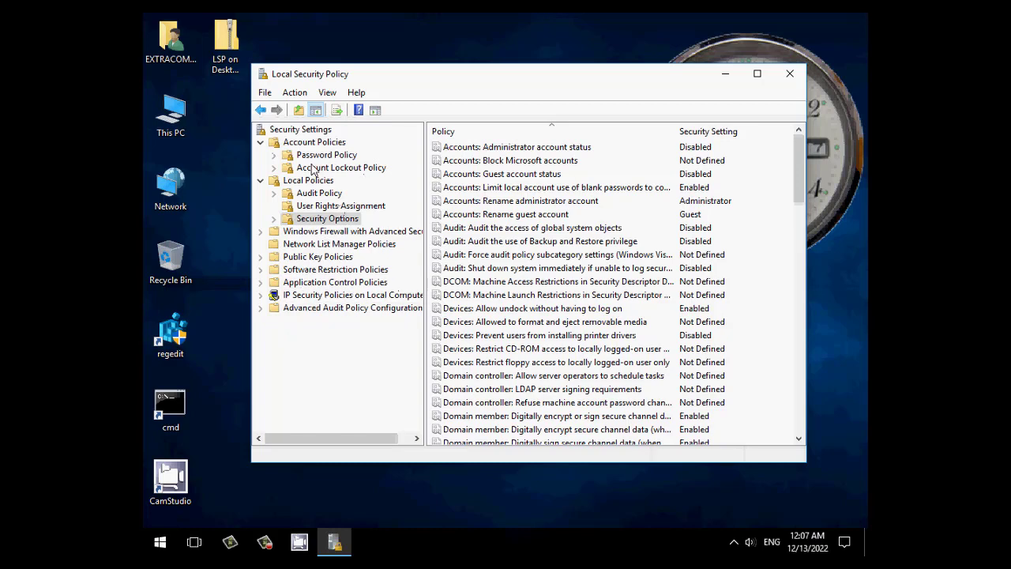
click(316, 205)
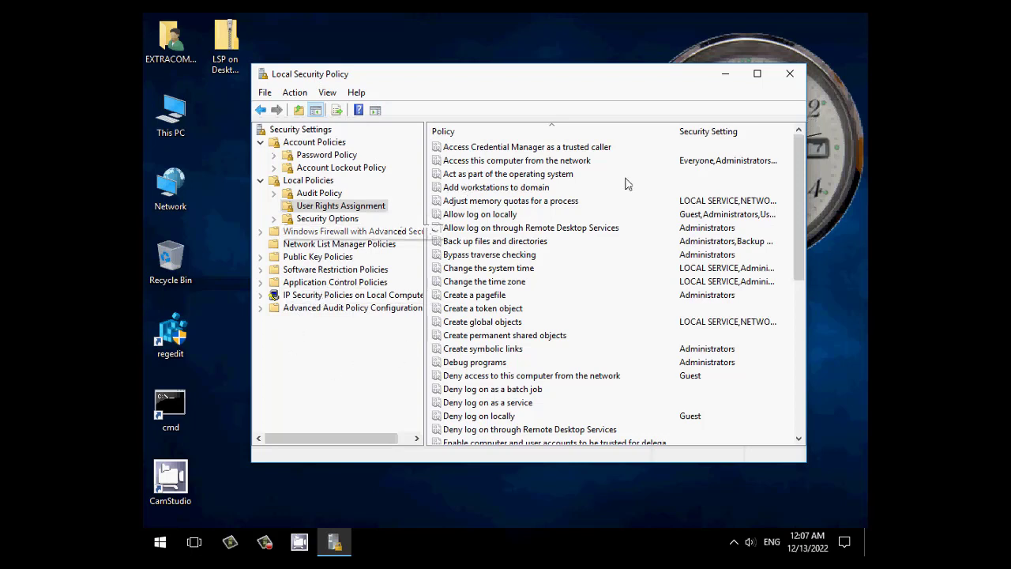
double_click(378, 232)
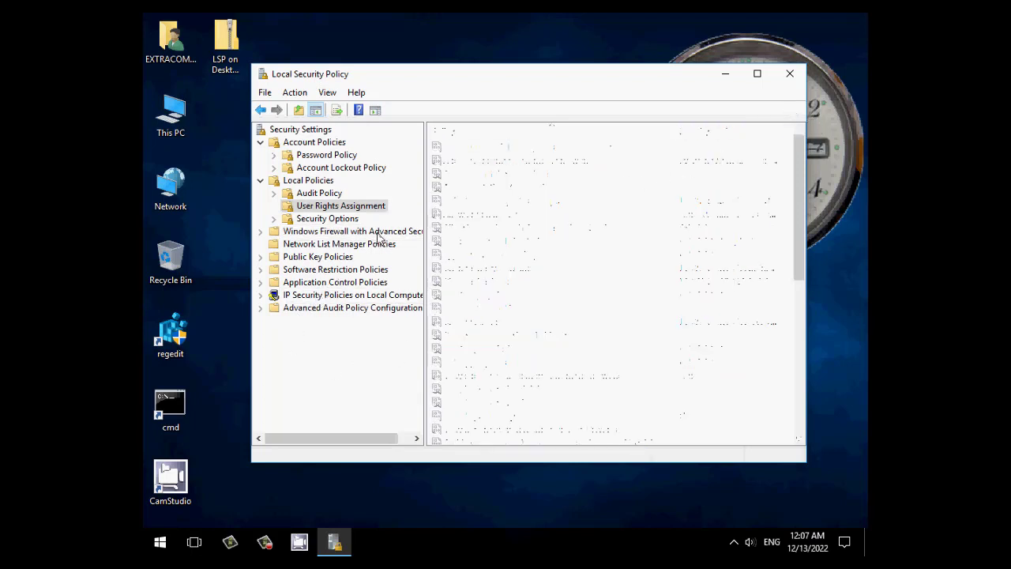
double_click(322, 246)
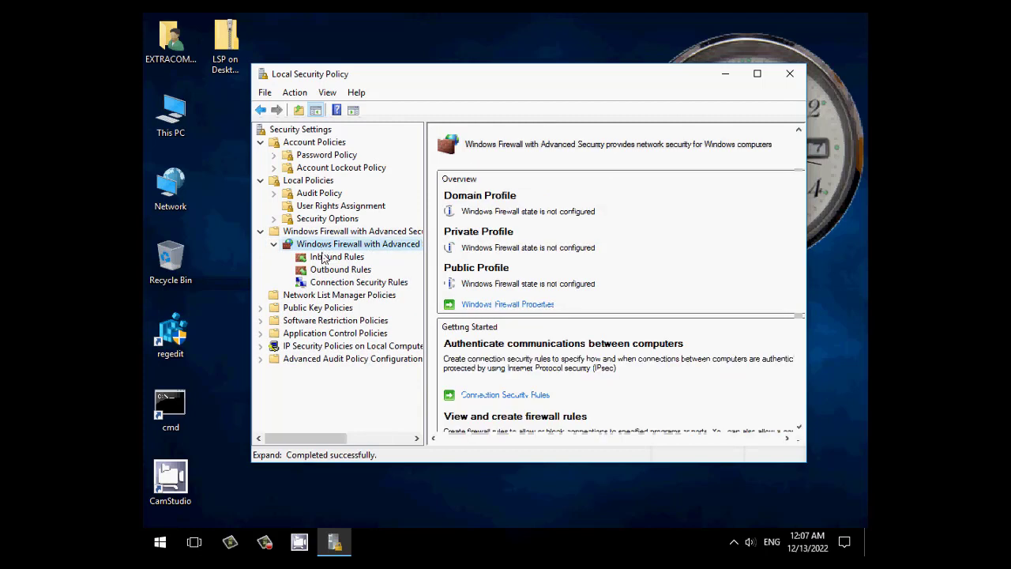
click(324, 256)
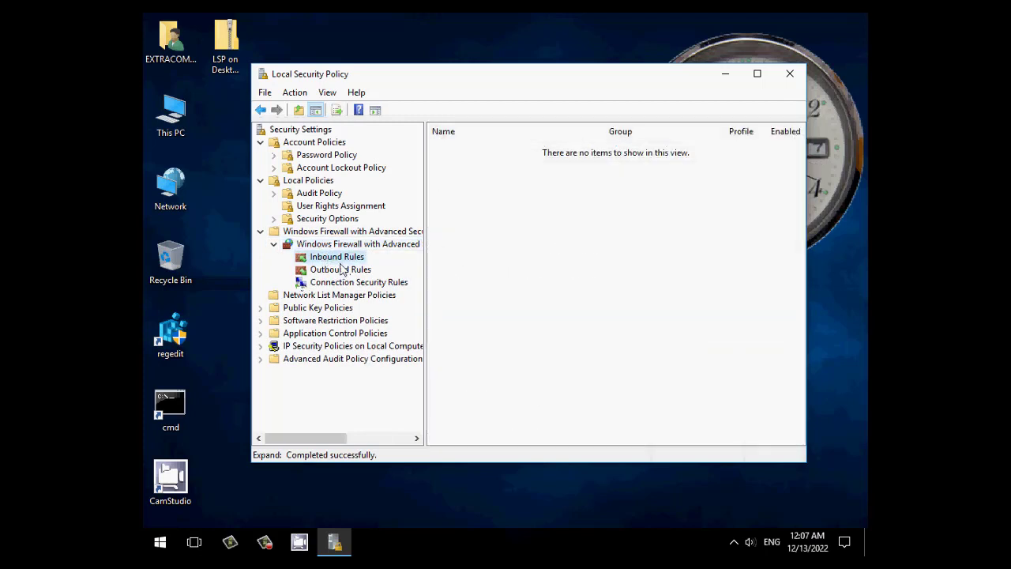
click(342, 247)
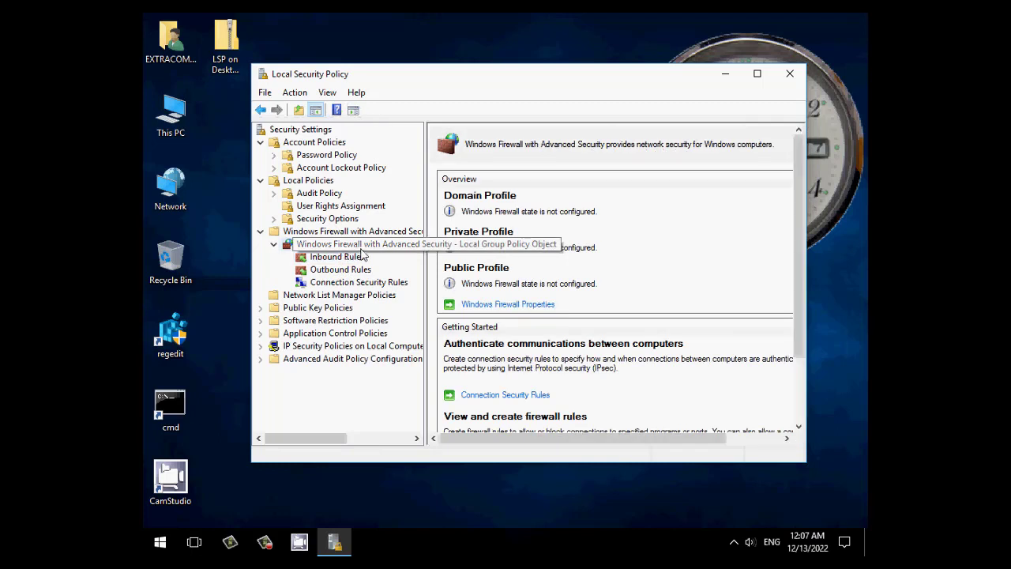
click(340, 270)
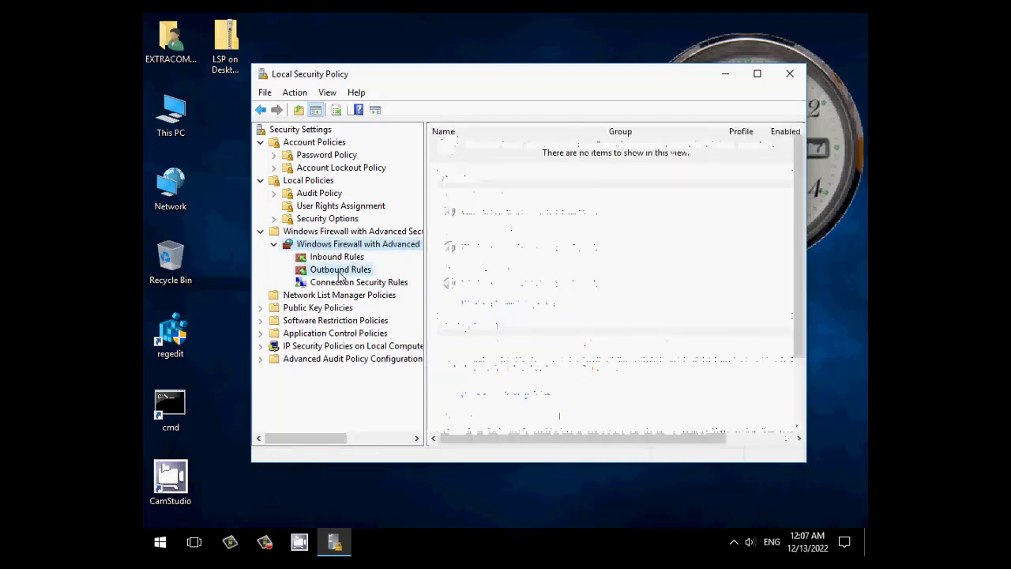
click(340, 260)
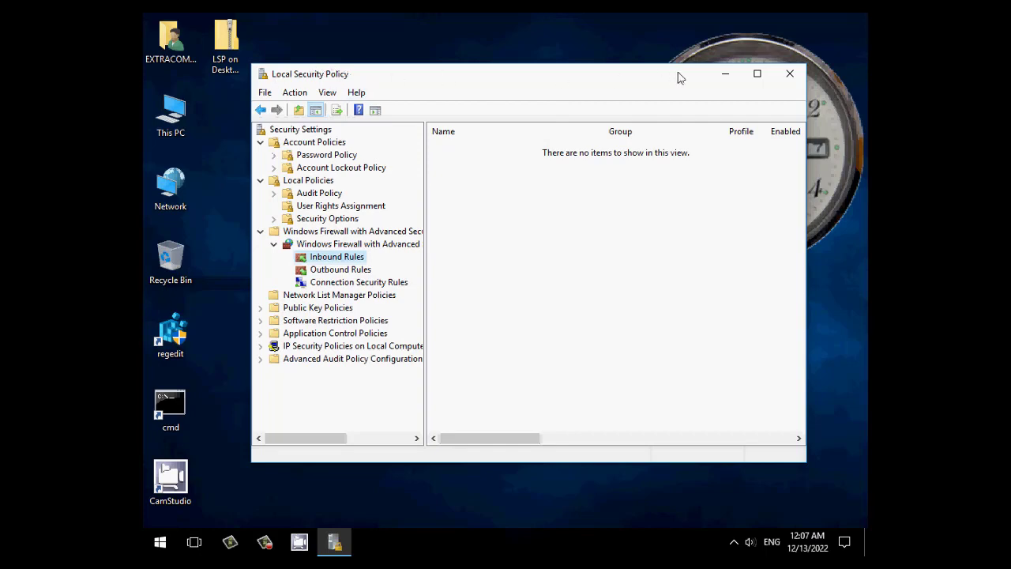
click(789, 74)
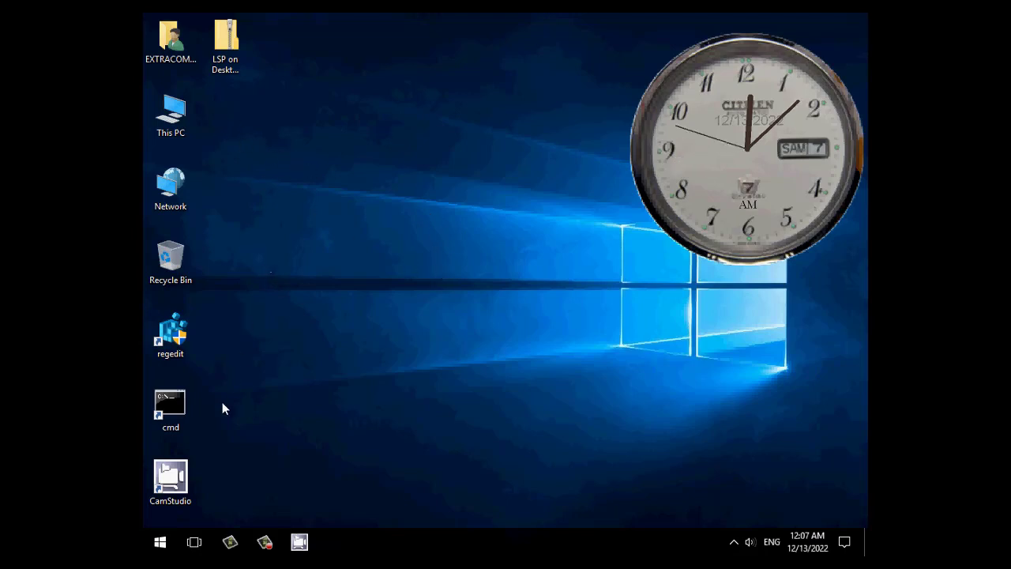
Check the desktop context menu for the Local Security Policy entry and refresh the desktop
right_click(253, 140)
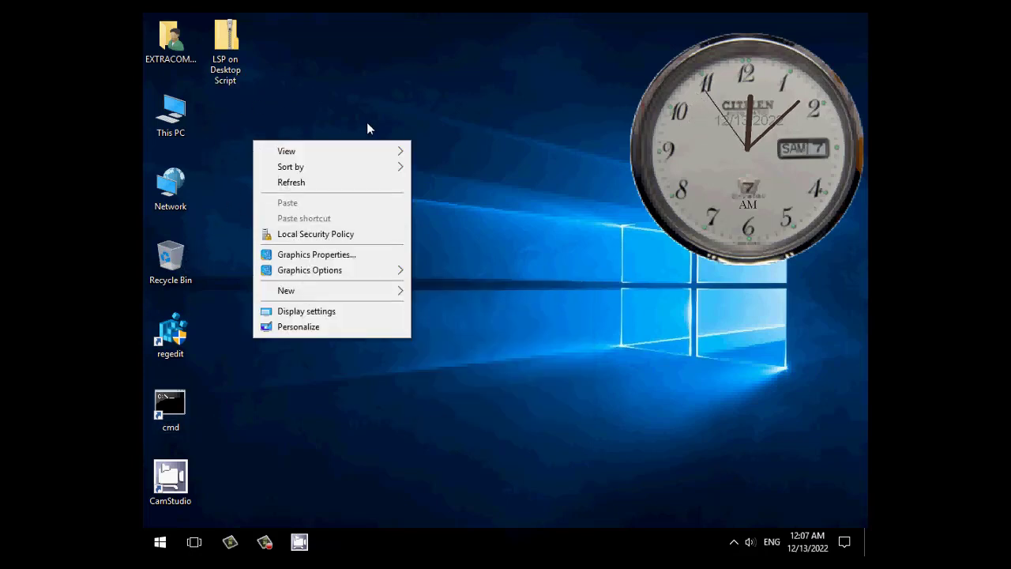
click(298, 96)
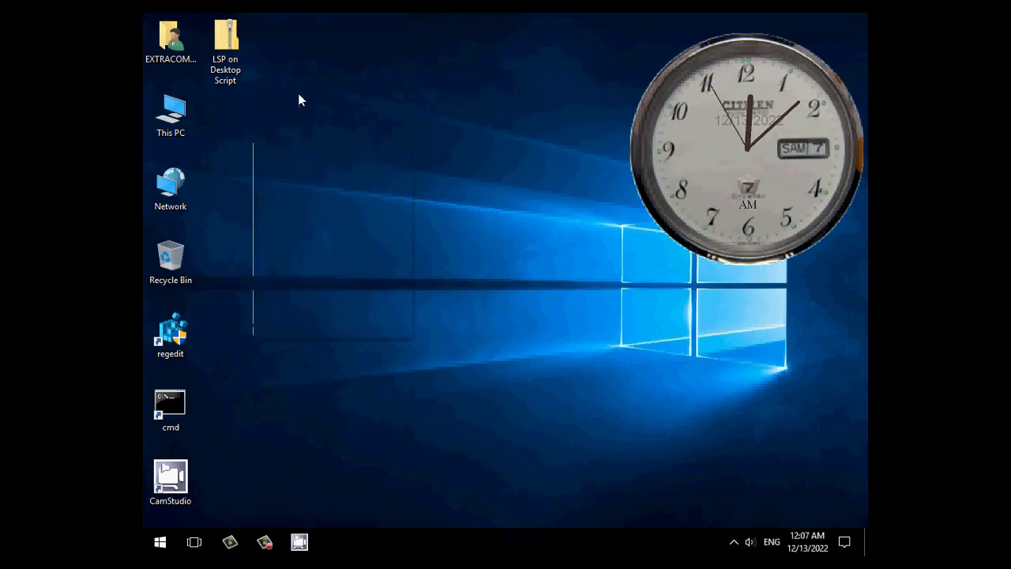
right_click(327, 151)
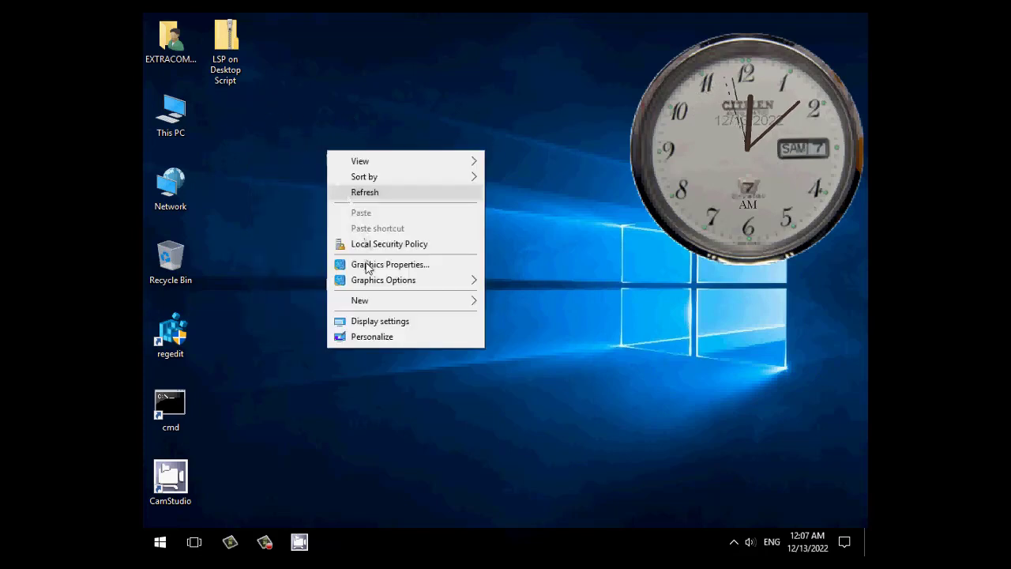
click(363, 192)
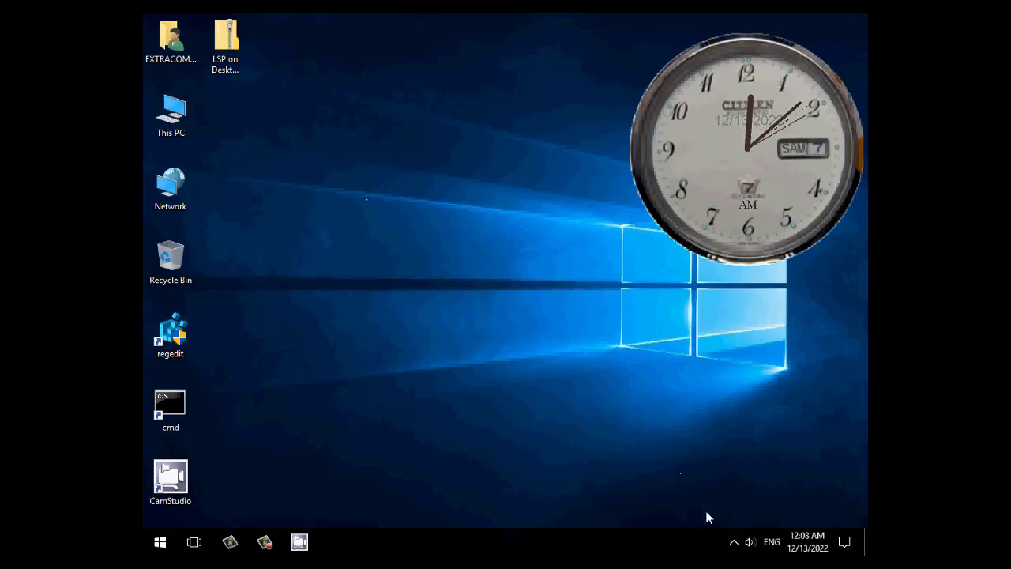
click(734, 542)
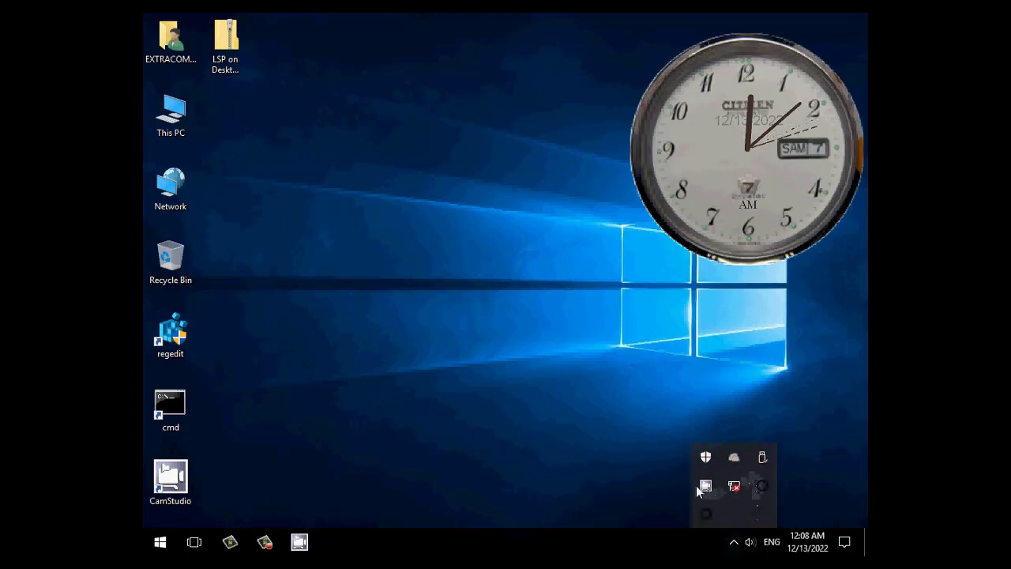
right_click(703, 485)
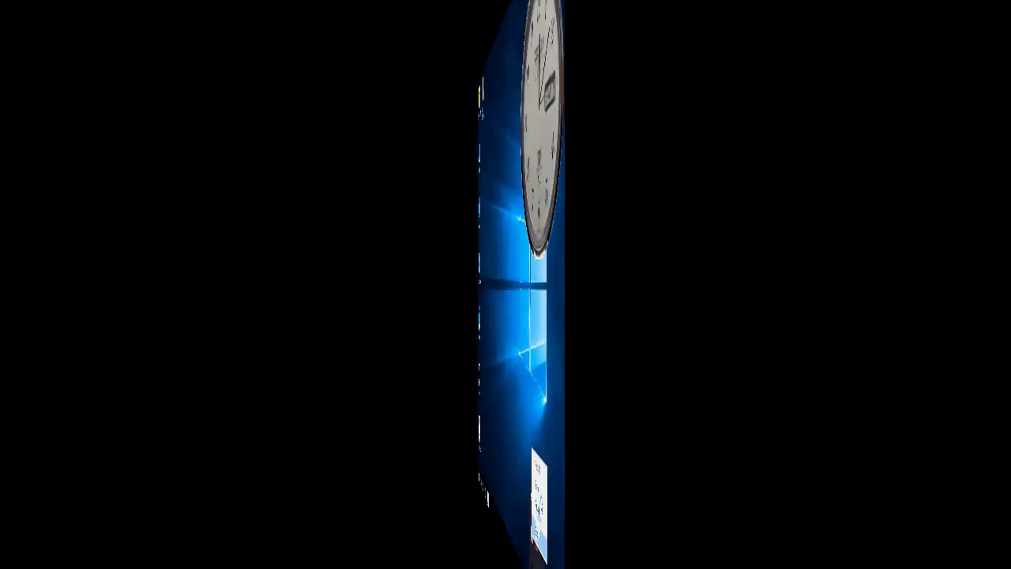